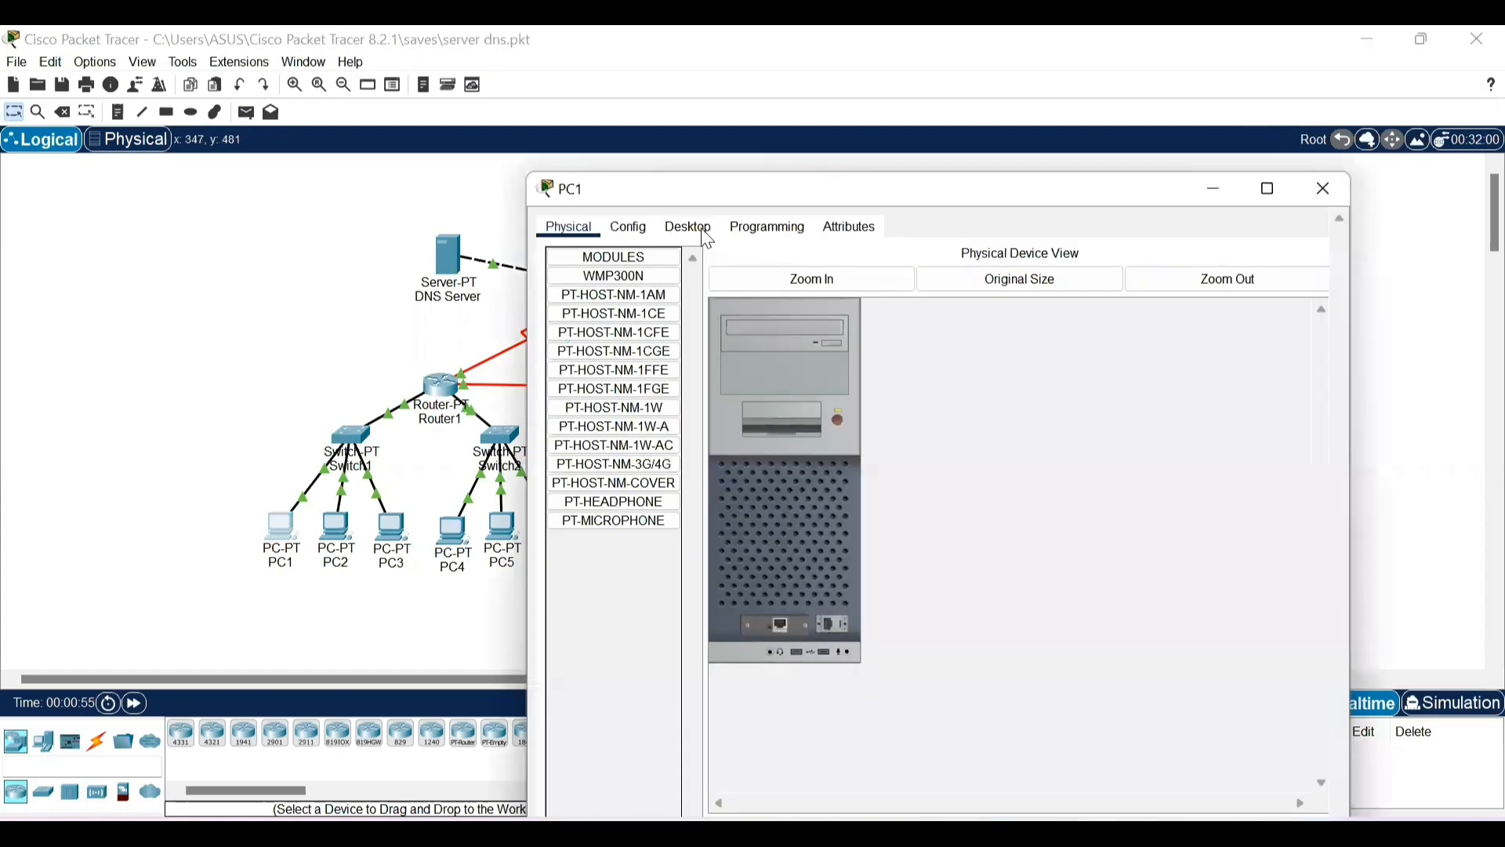
- Test connectivity from PC1 to the web server by pinging 43.43.43.1 in its command prompt
click(706, 235)
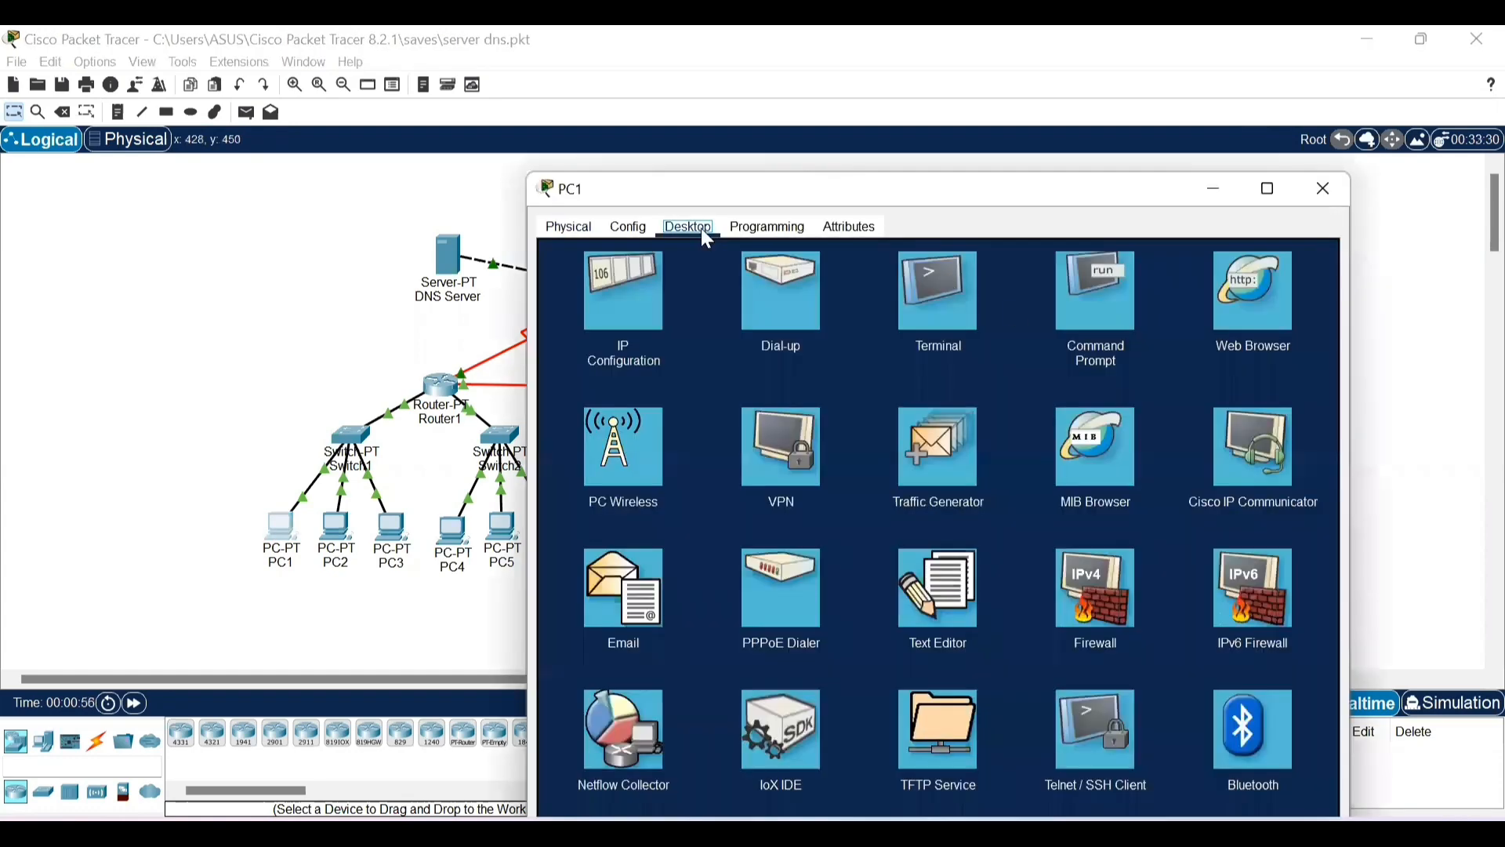
click(1081, 314)
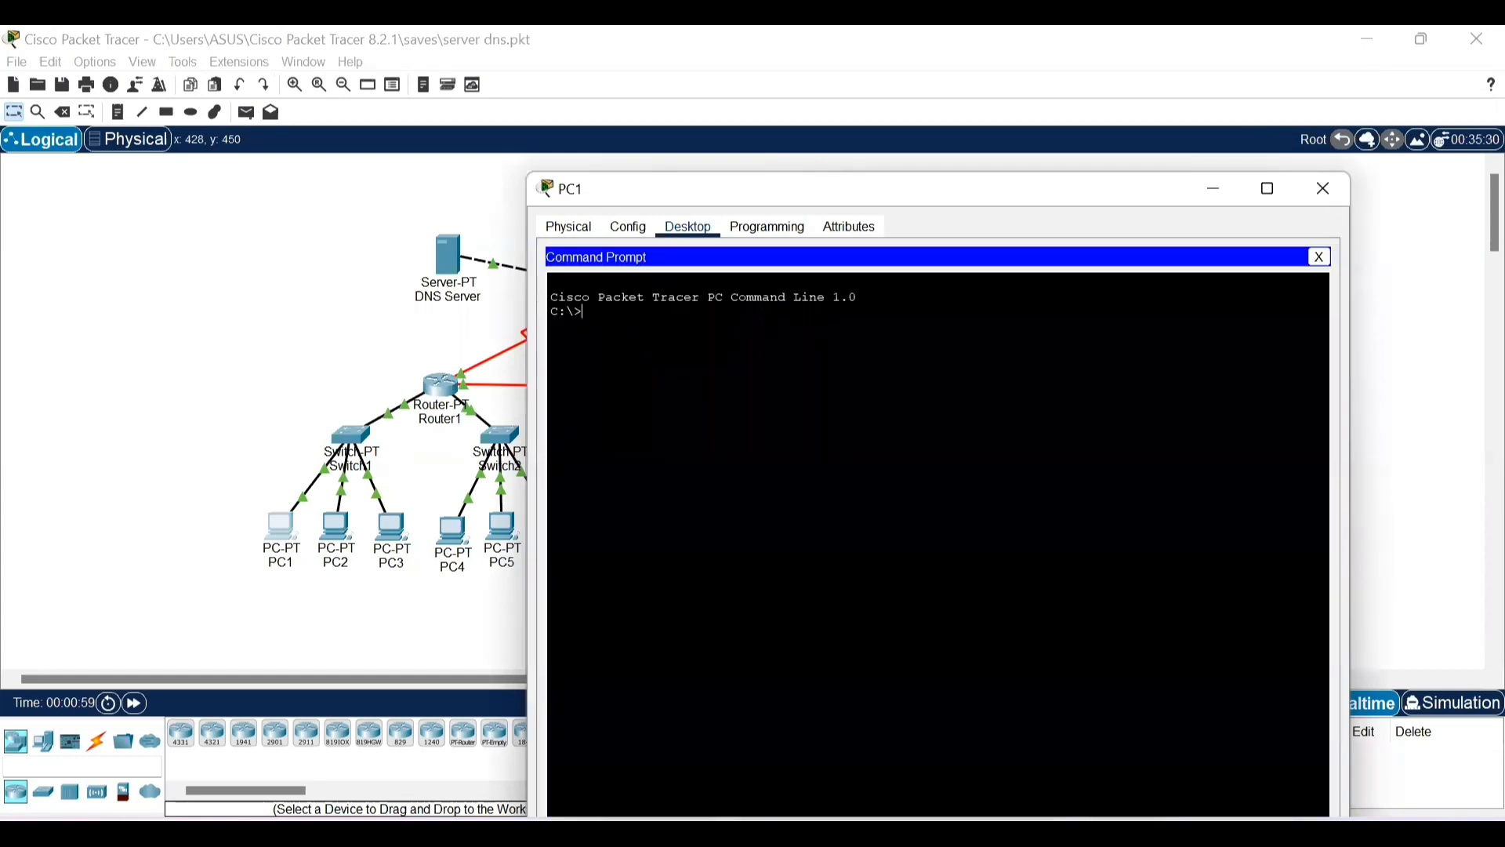
text(ping 43.43.43.1)
key(Return)
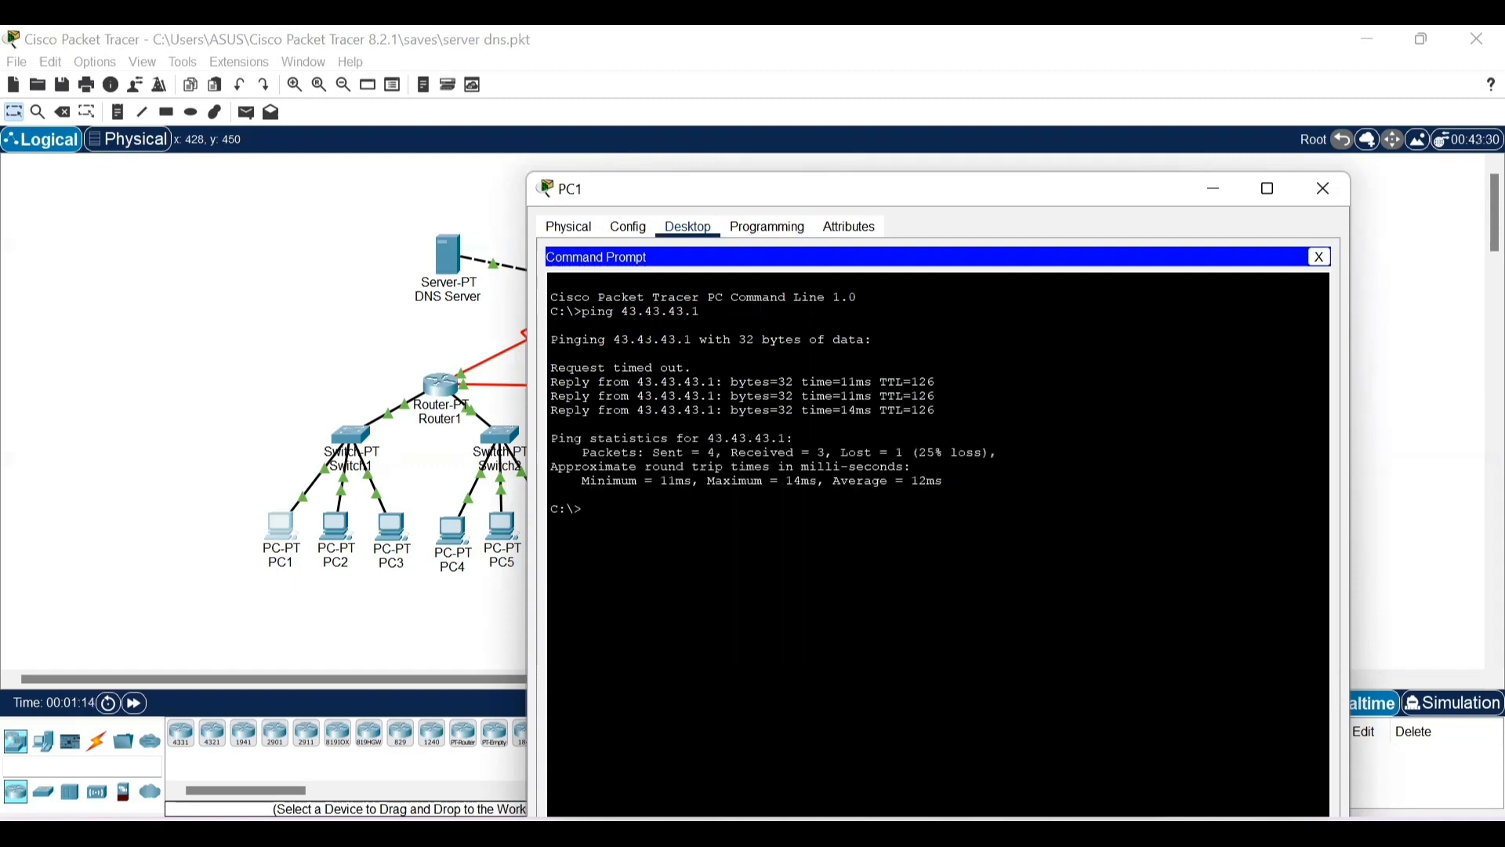
drag(554, 382, 723, 409)
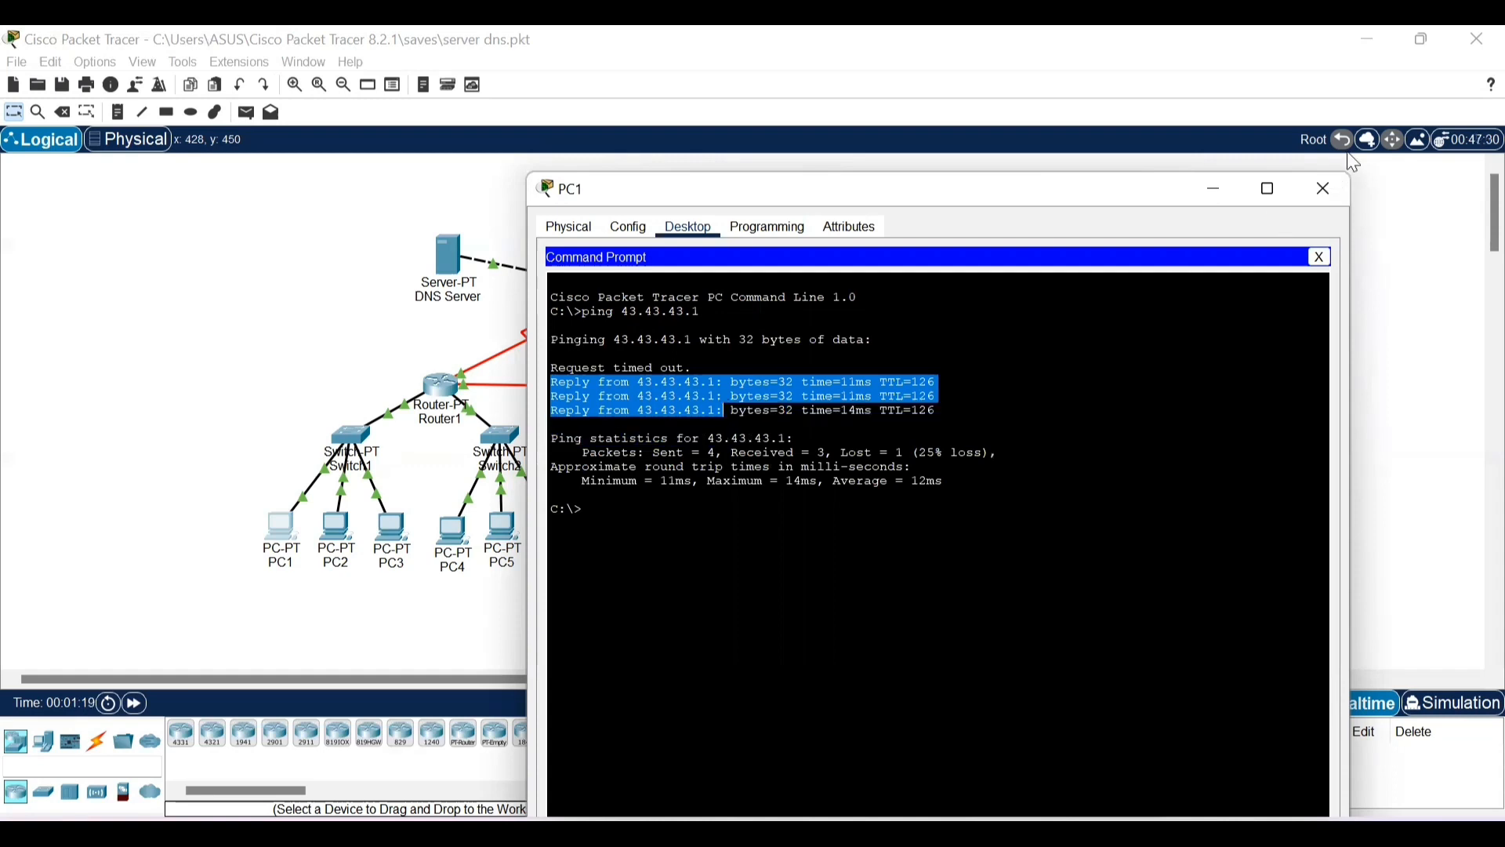
click(1340, 187)
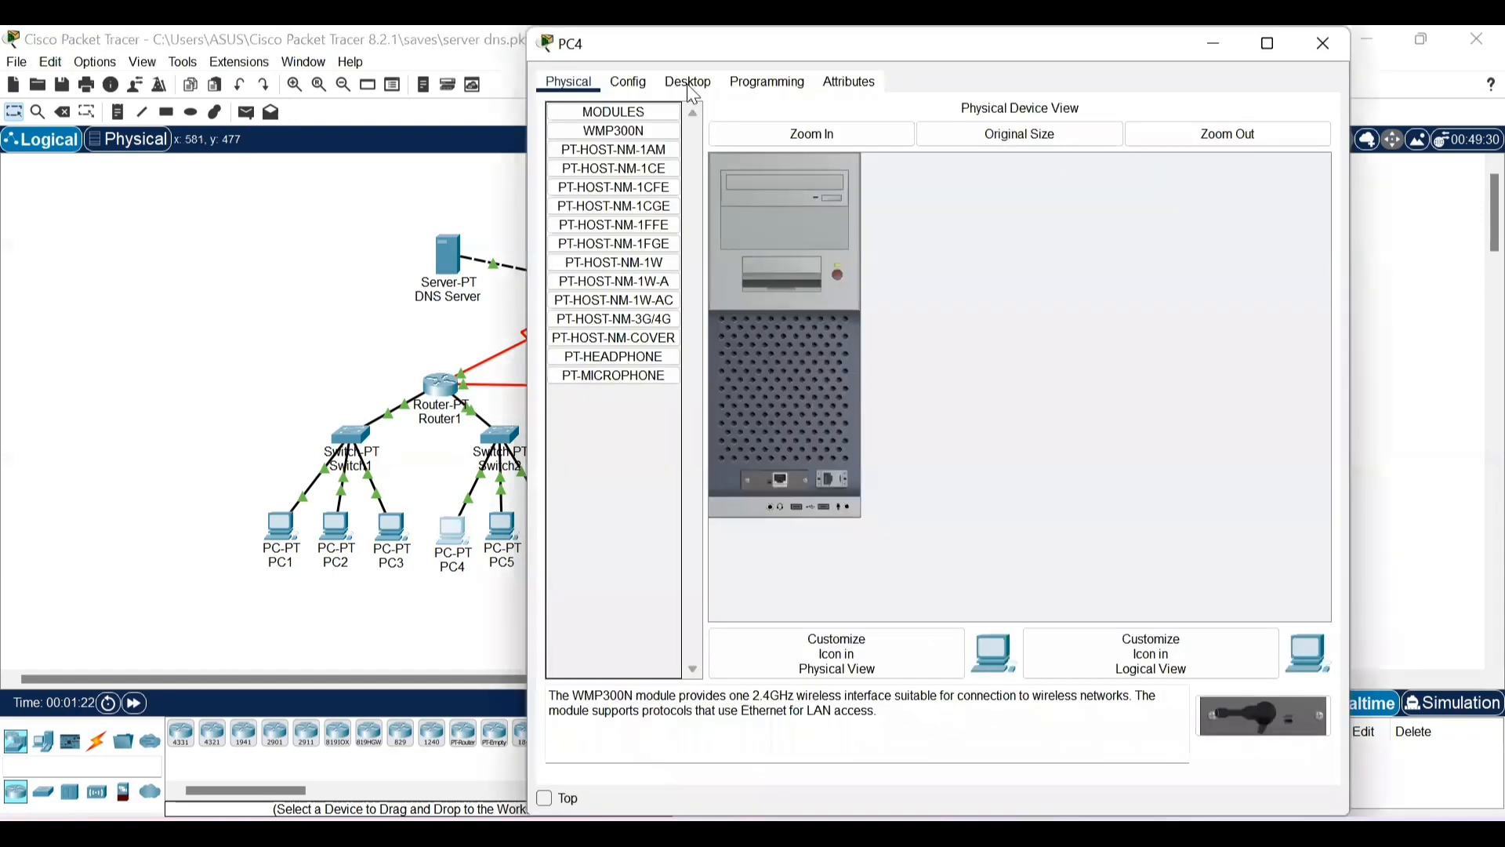
- Ping the web server at 43.43.43.1 from PC4's command prompt, and close the PC4 window
click(691, 86)
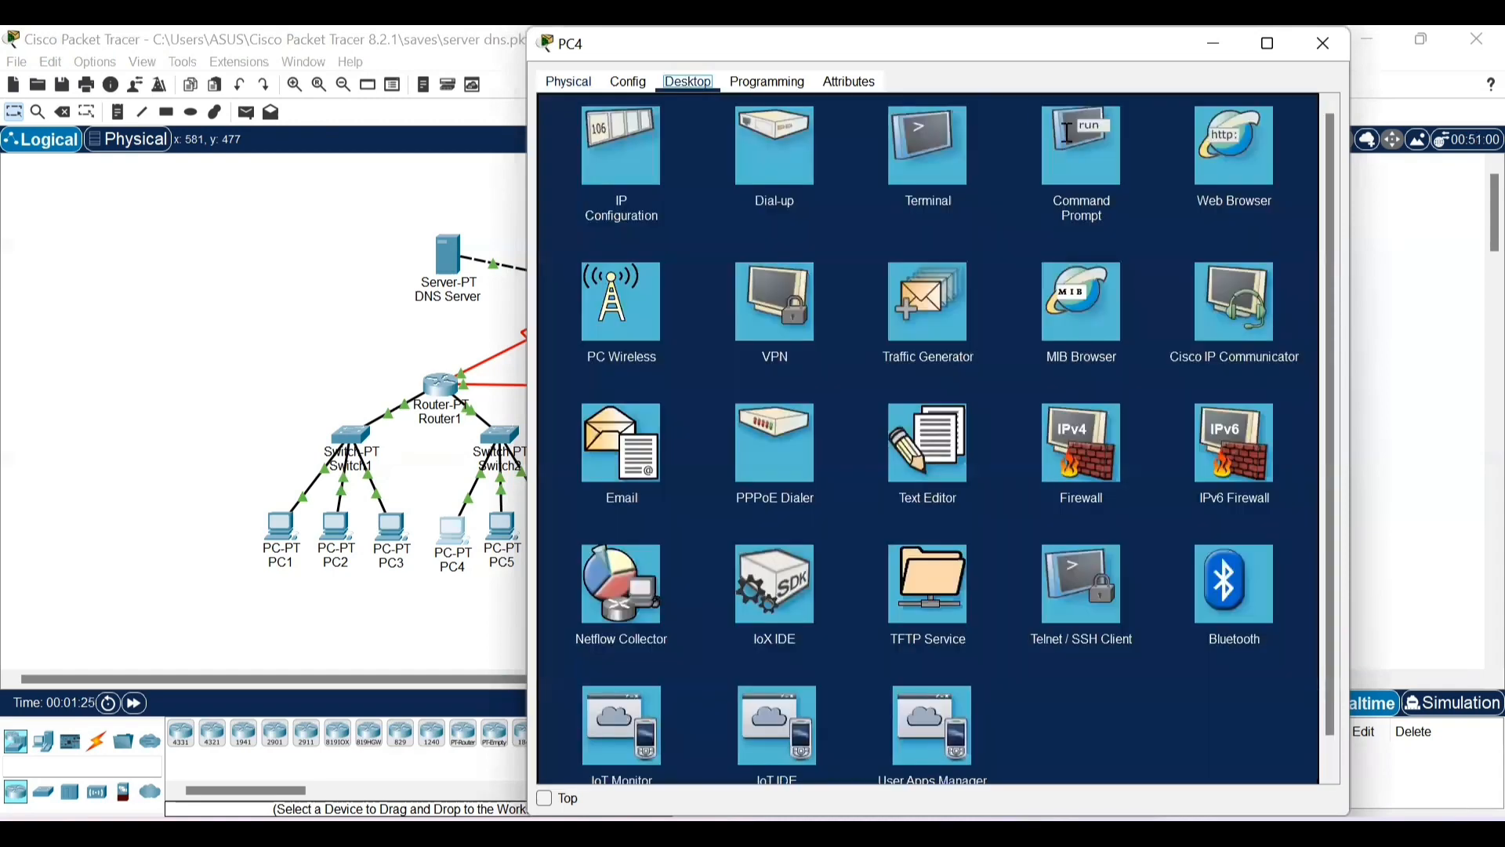
click(1065, 133)
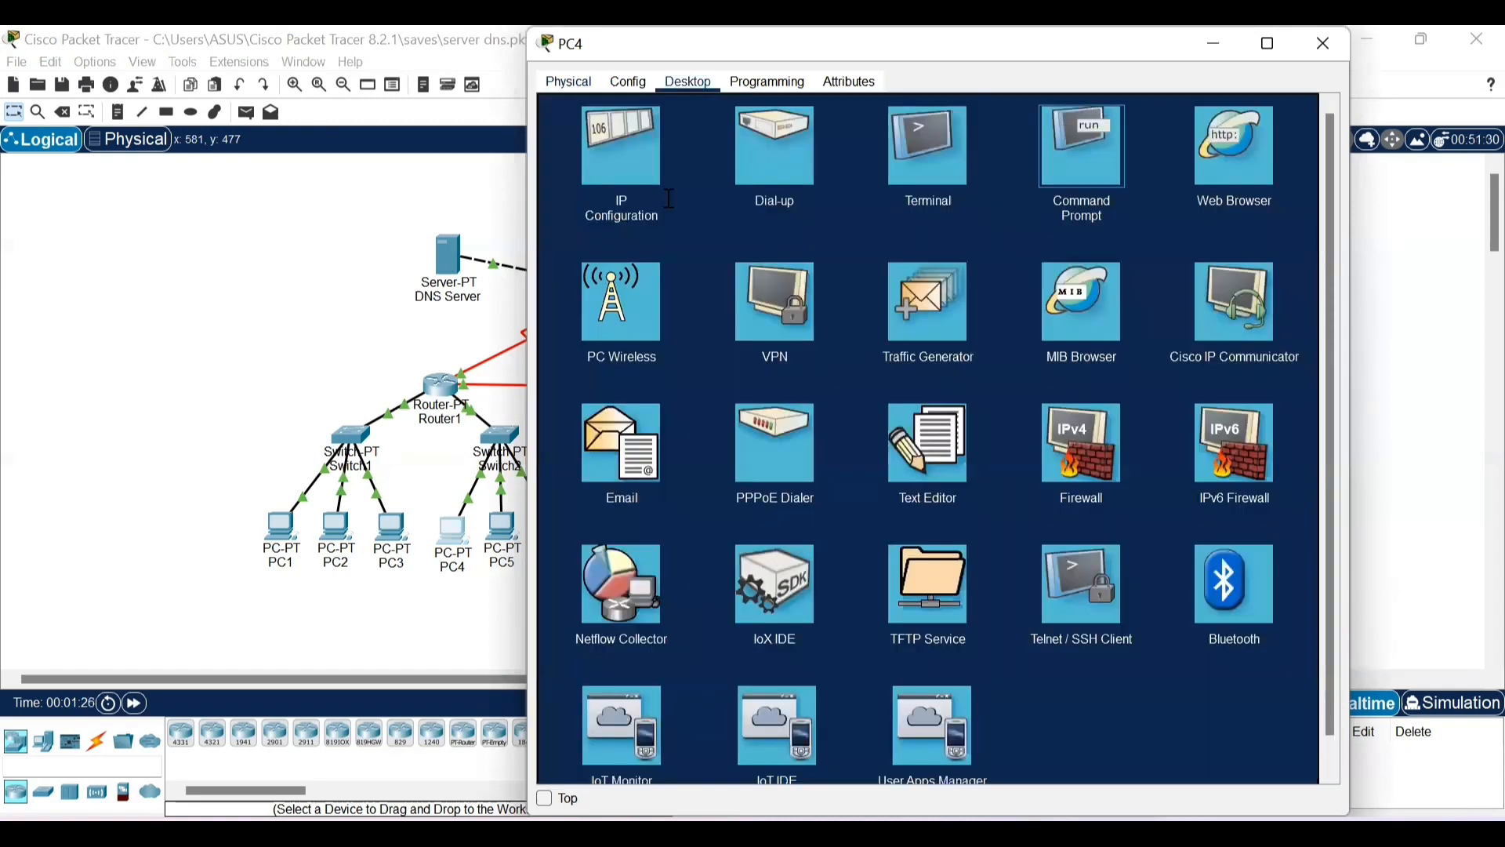
text(pin)
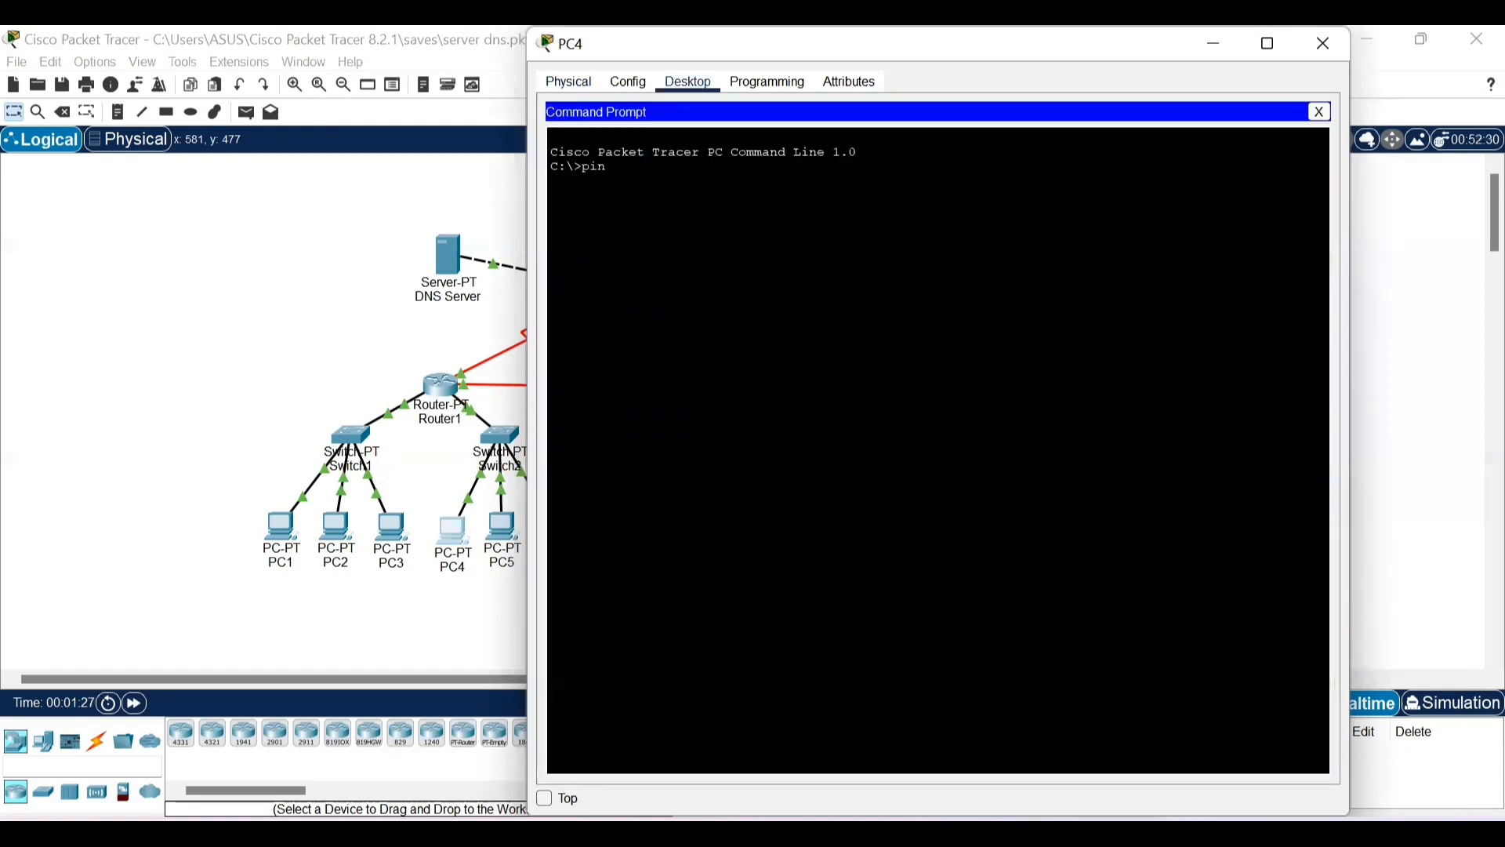
text(g 43.43.43.1)
key(Return)
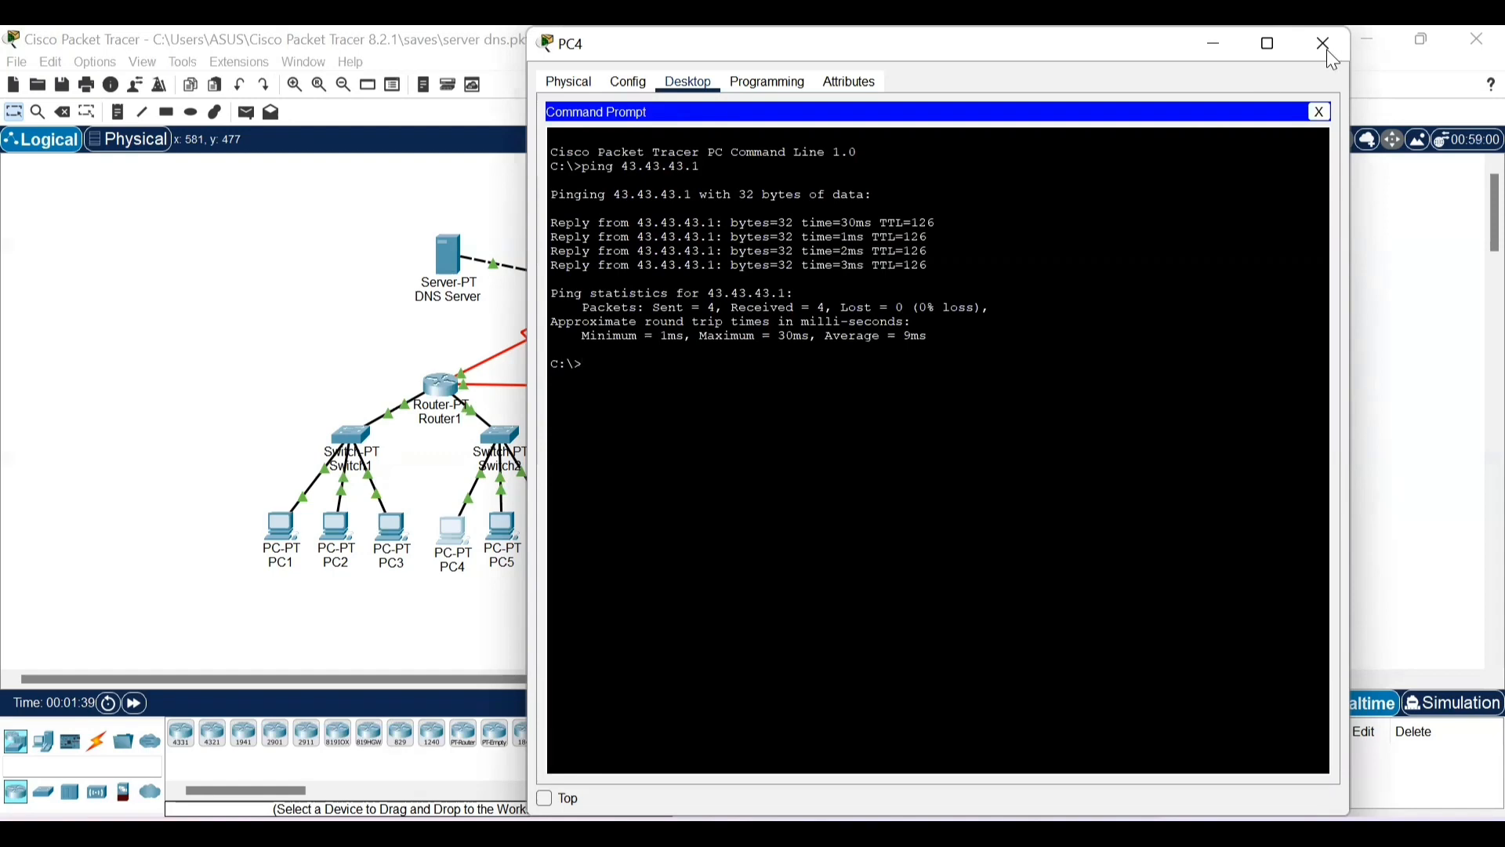
click(1331, 53)
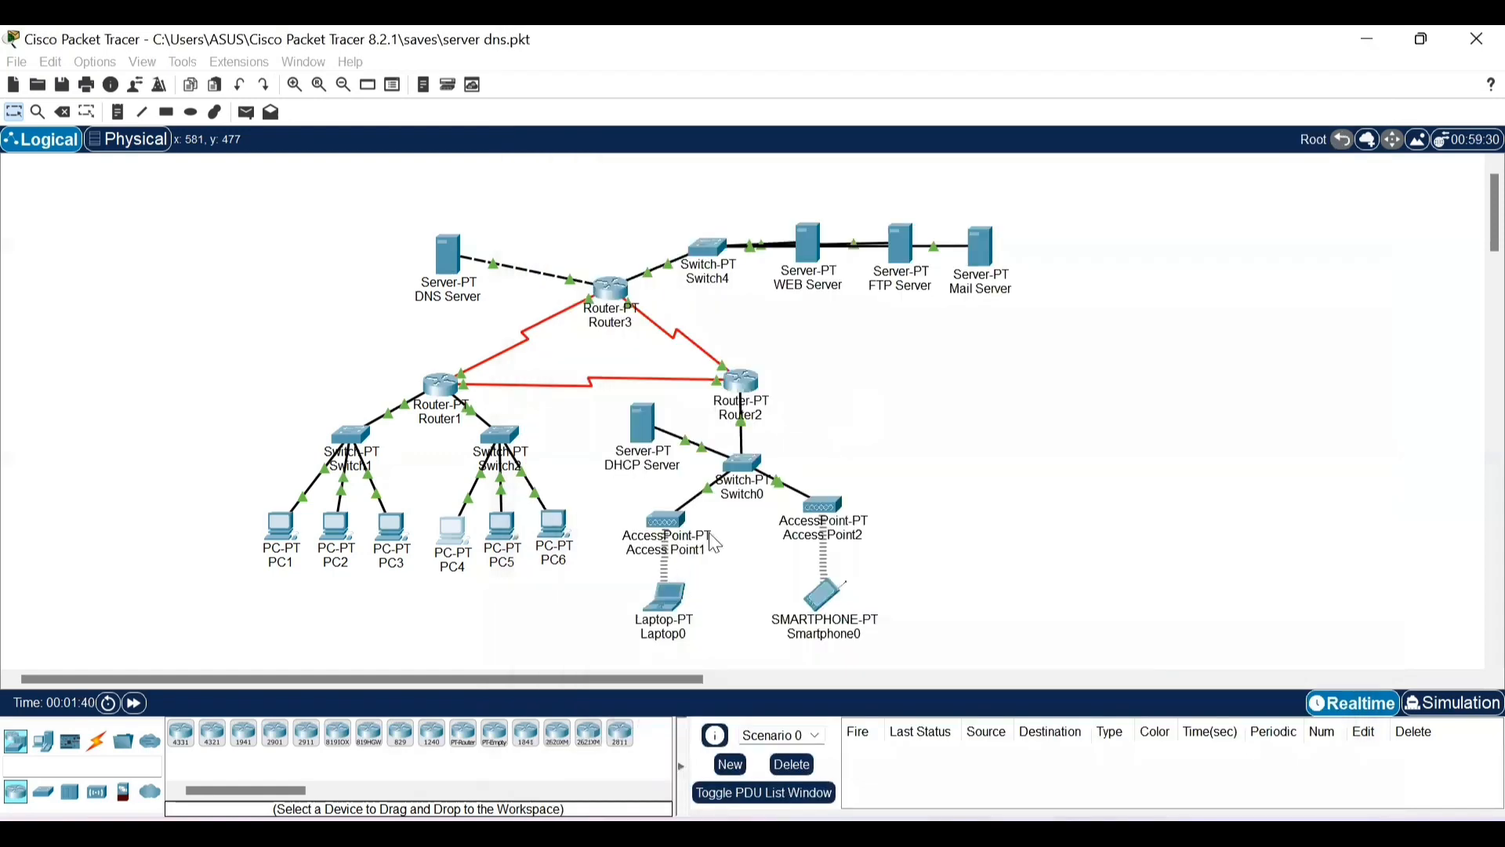
- Ping the web server at 43.43.43.1 from Laptop0's command prompt, and close the Laptop0 window
click(661, 599)
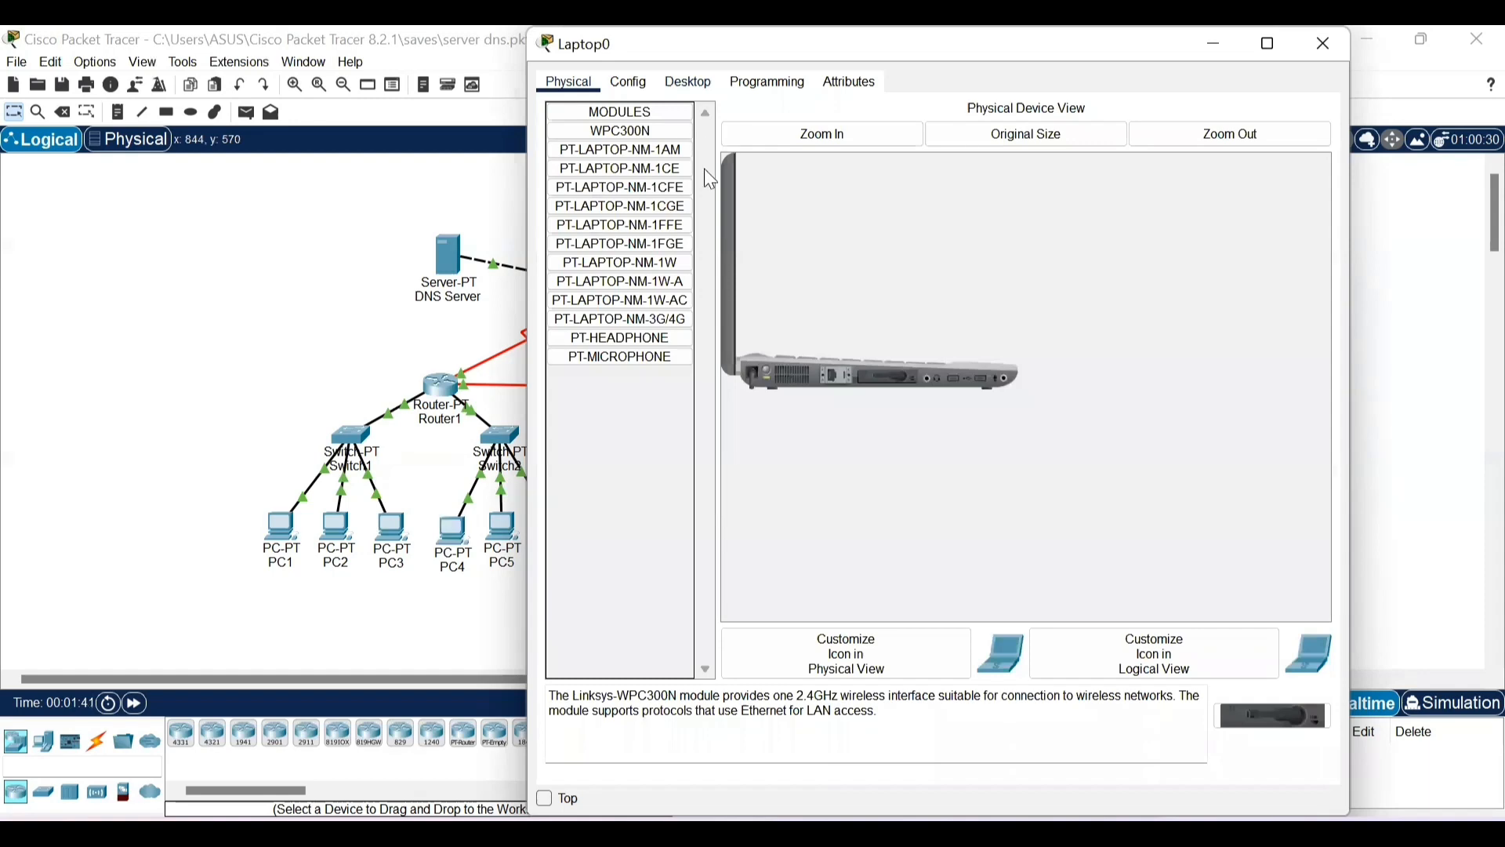
click(689, 81)
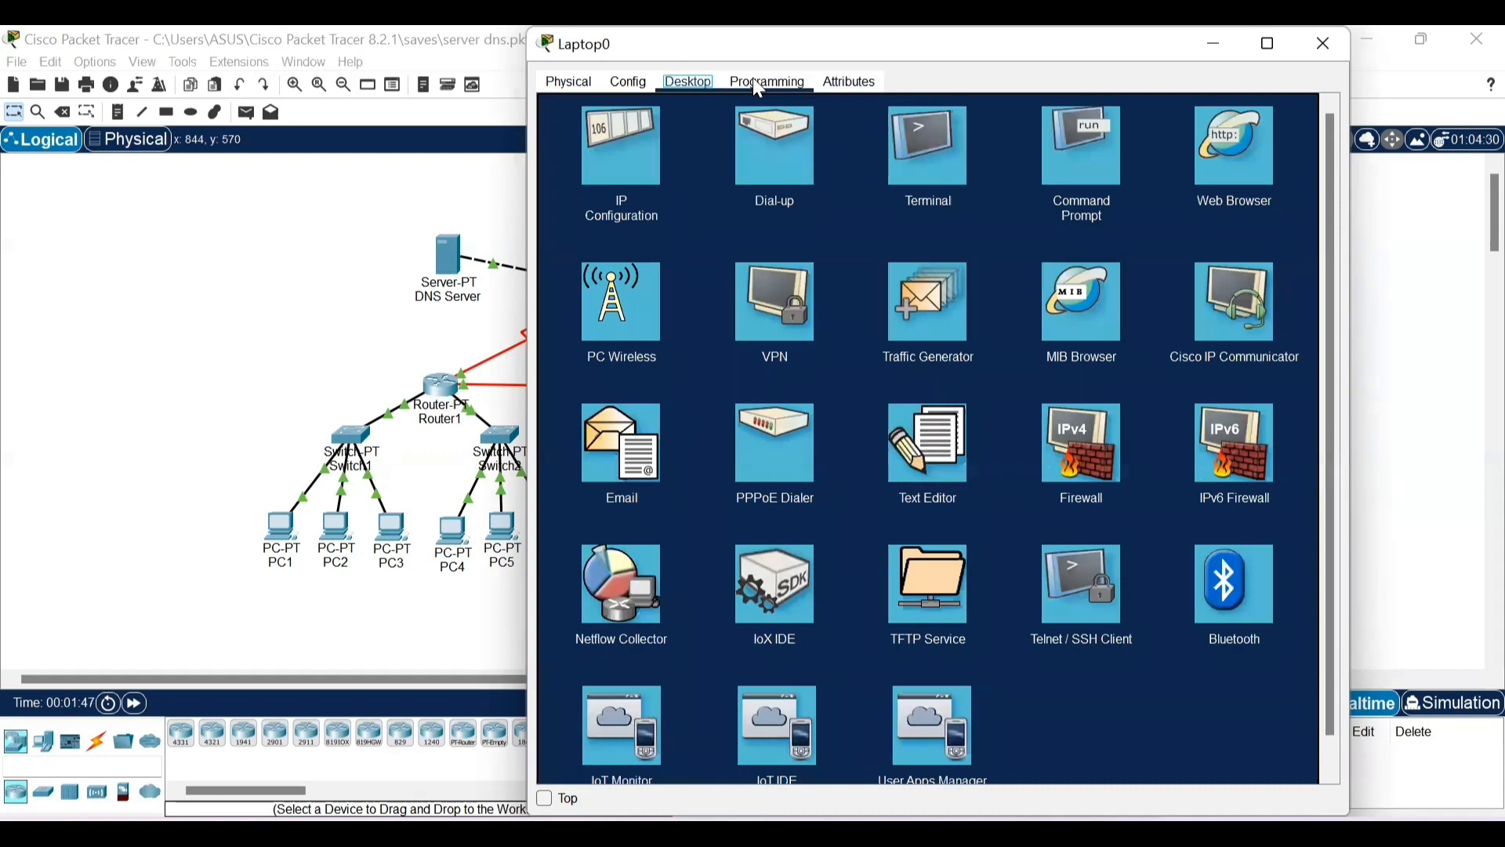
click(1080, 161)
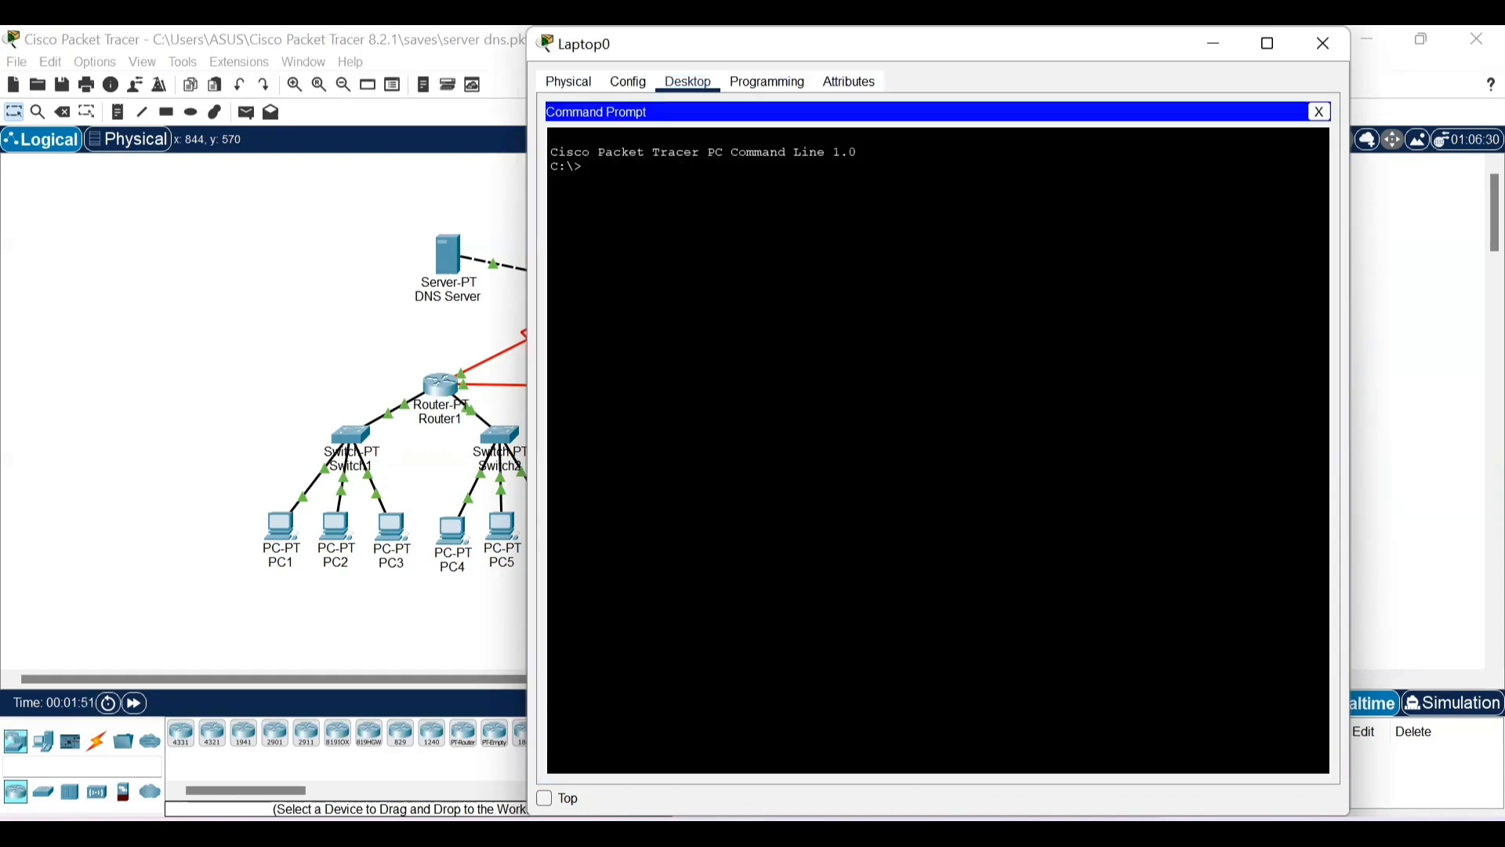
text(ping 43.43.43.1)
key(Return)
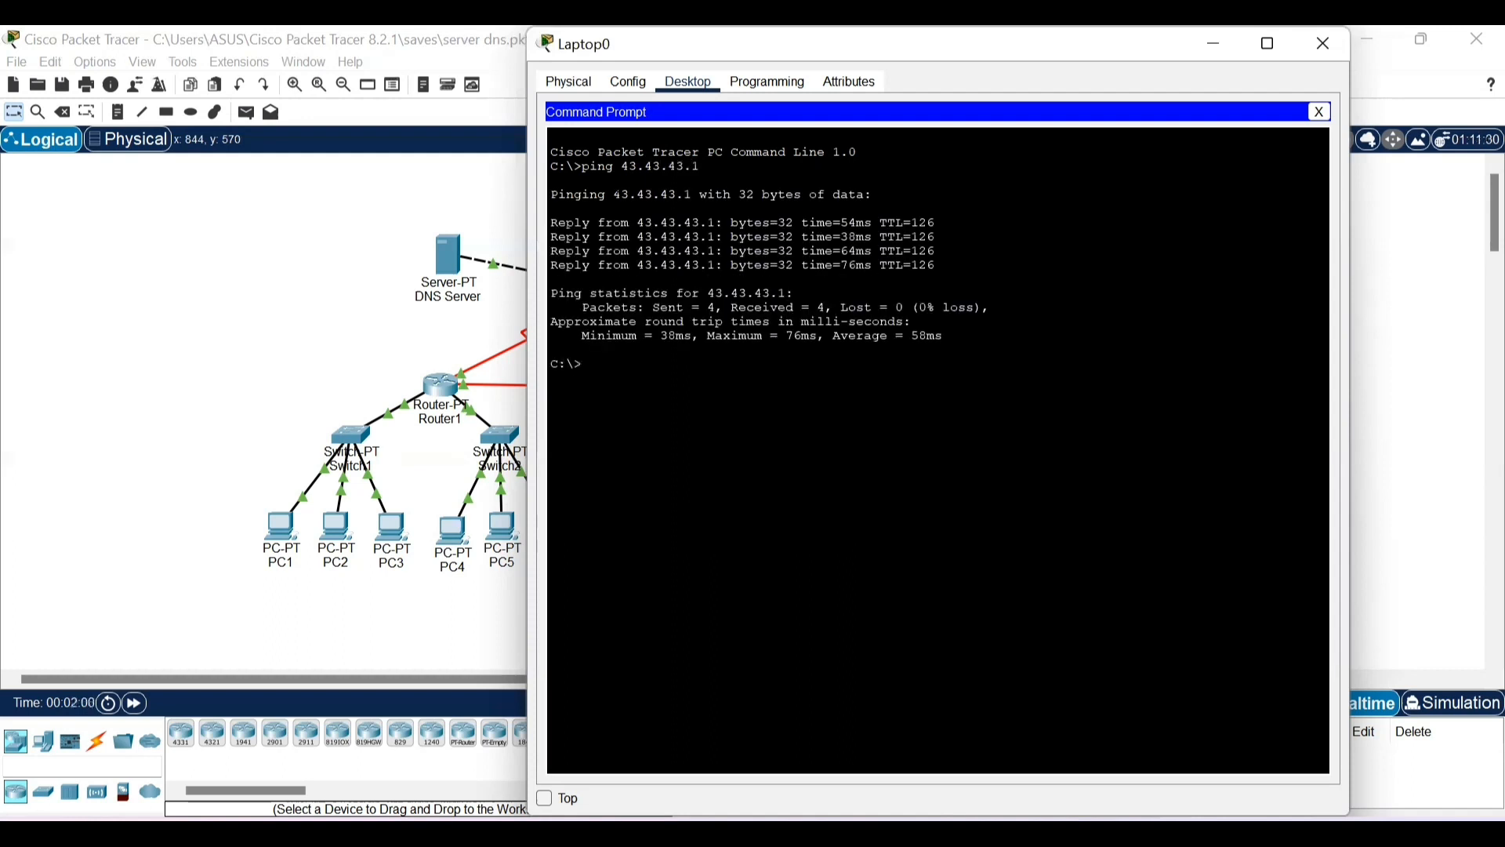
click(1322, 50)
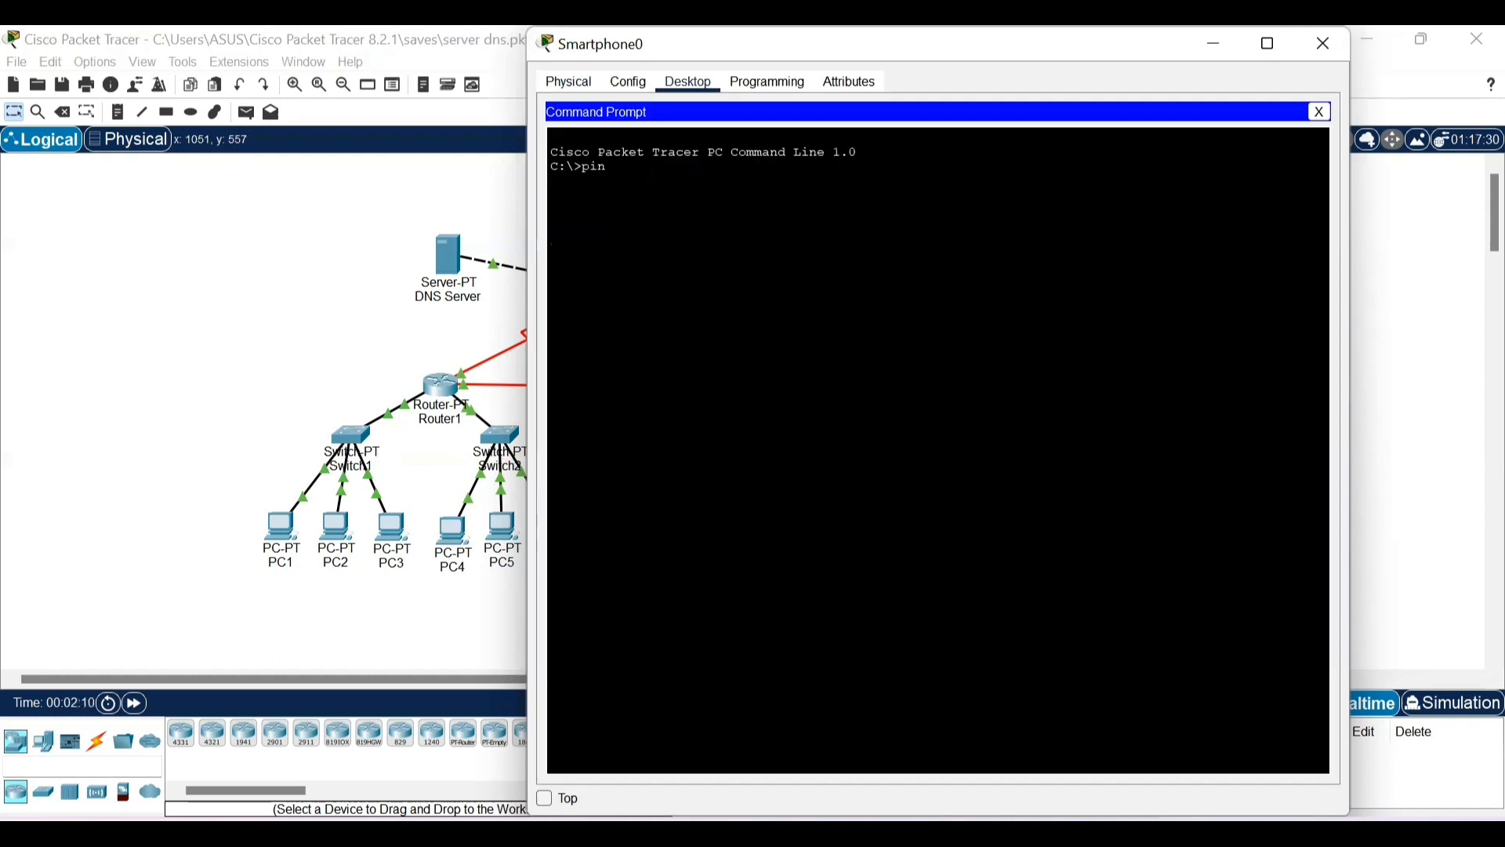
- Ping the web server at 43.43.43.1 from Smartphone0's command prompt, and close the Smartphone0 window
text(g 43.43.43.1)
key(Return)
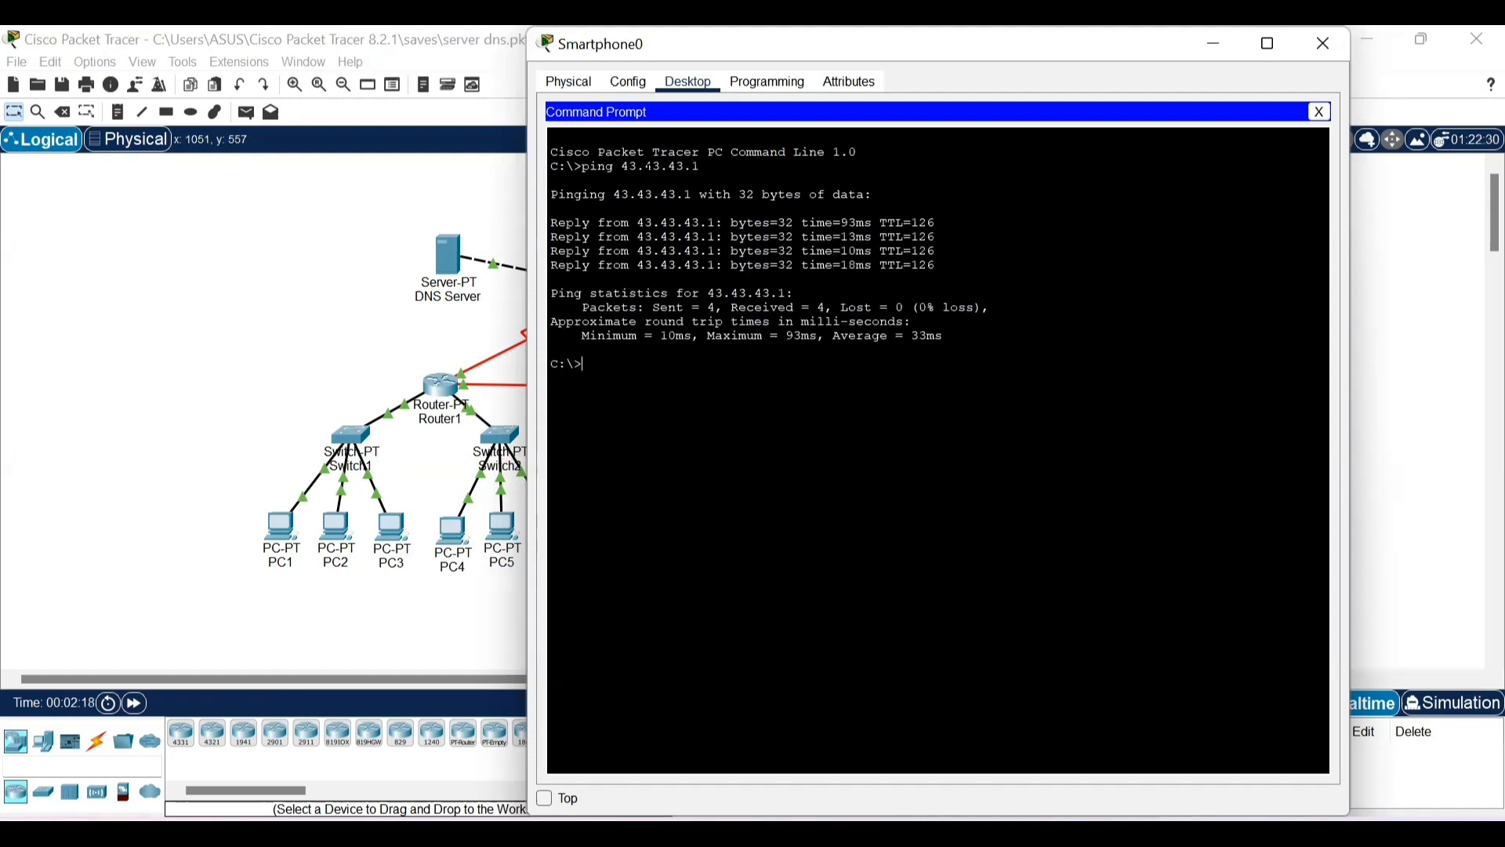
click(1304, 55)
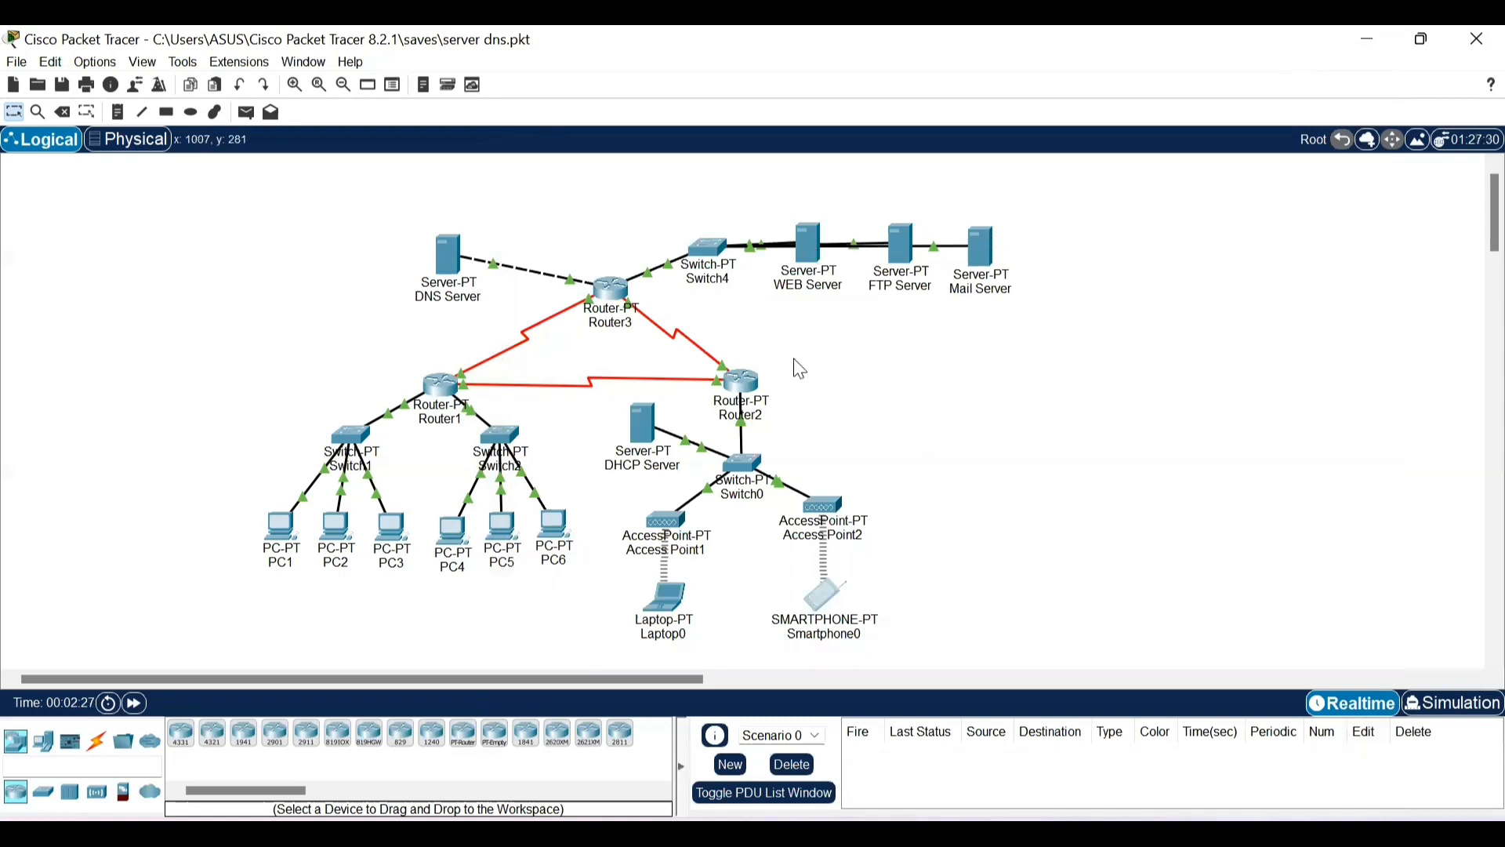
- Replace the index.html code in the WEB Server's HTTP service with the copied "SELAMAT DATANG DI OFFICIAL WEB JARKOM.COM." page
click(811, 243)
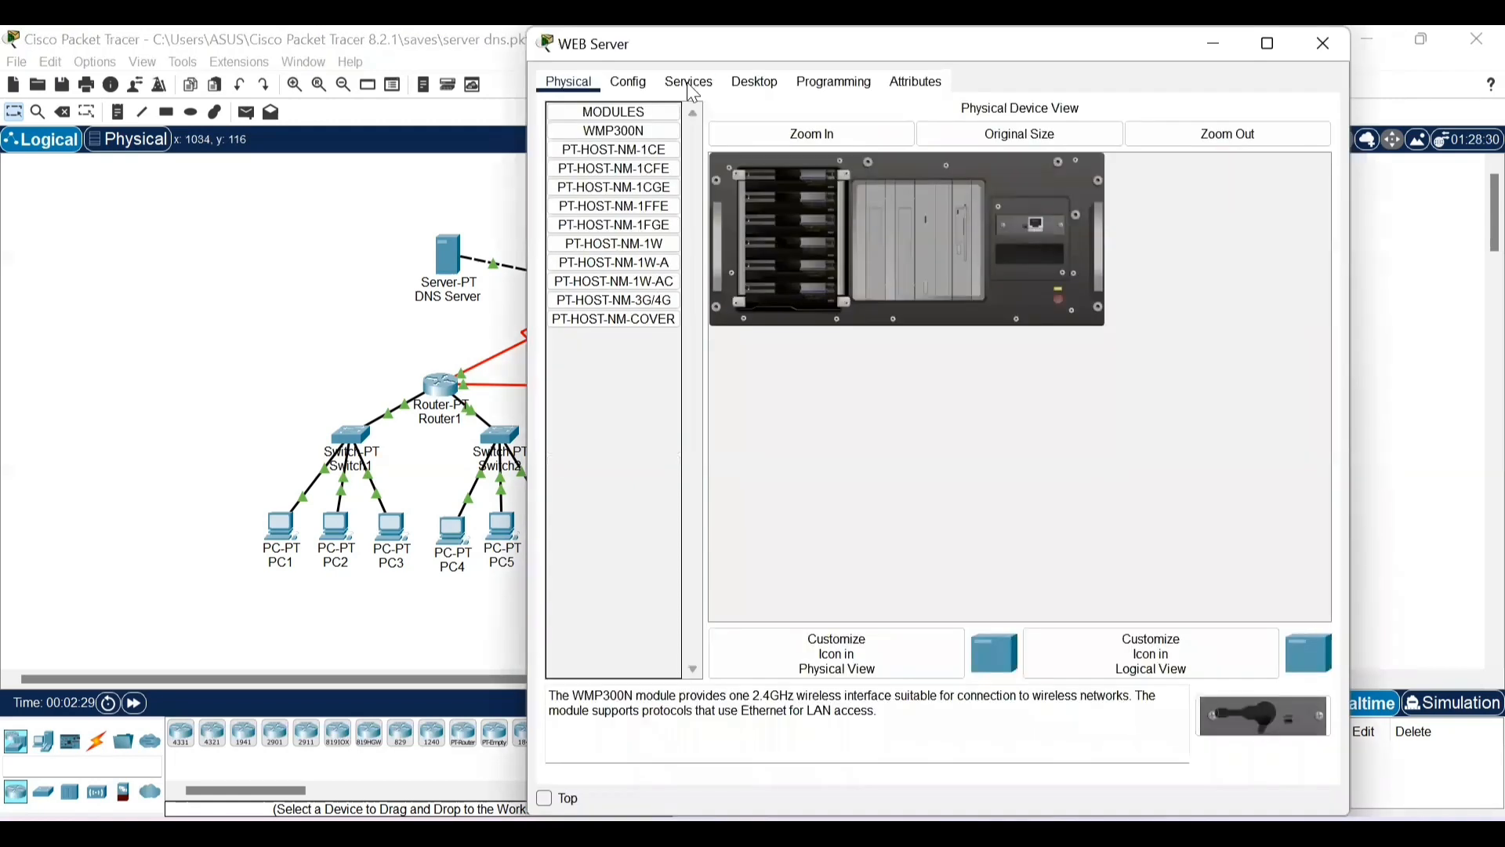
click(687, 82)
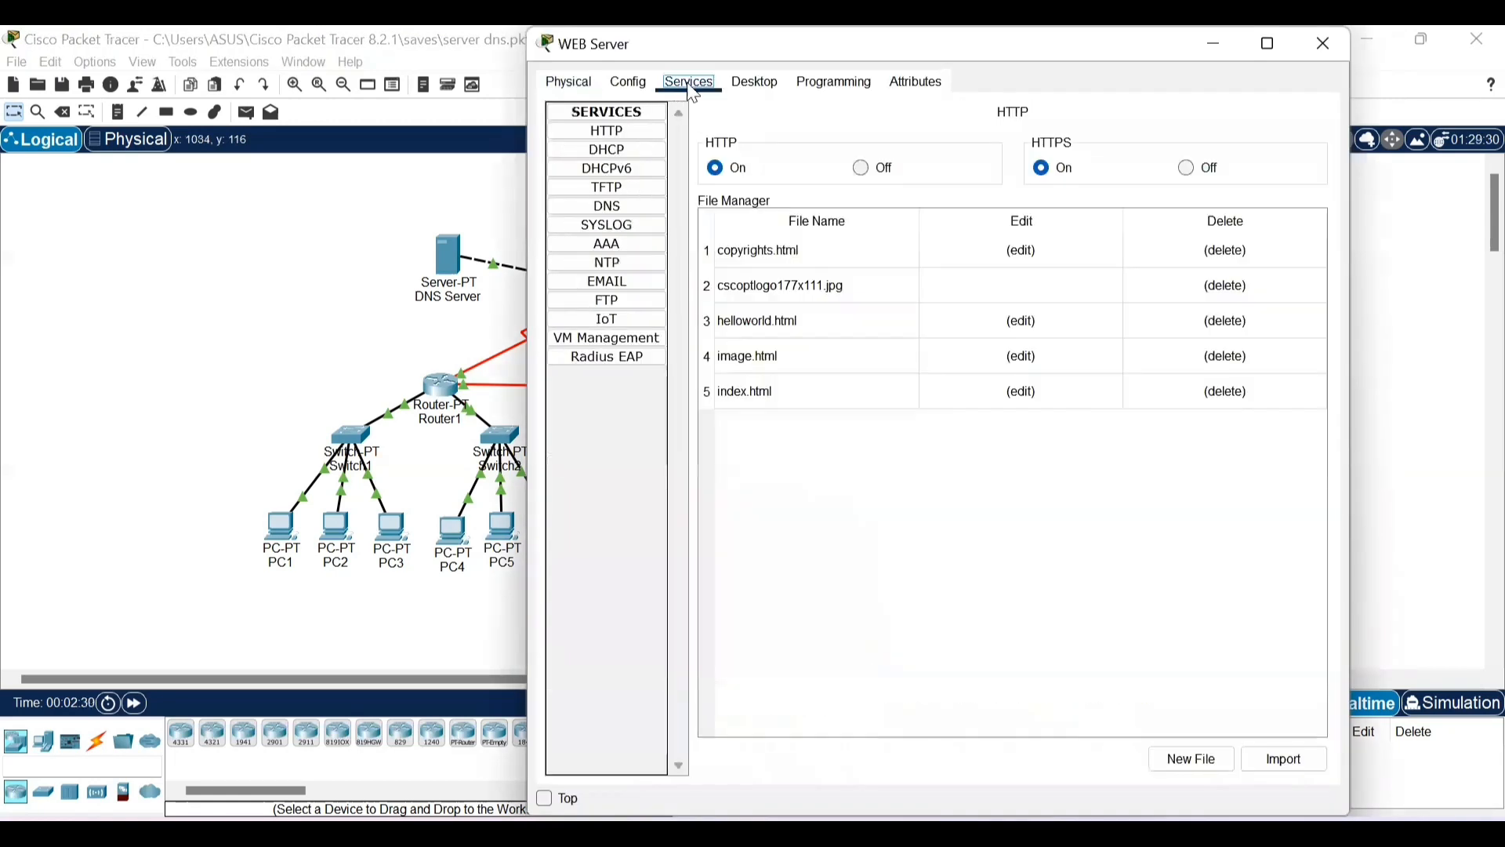
click(637, 135)
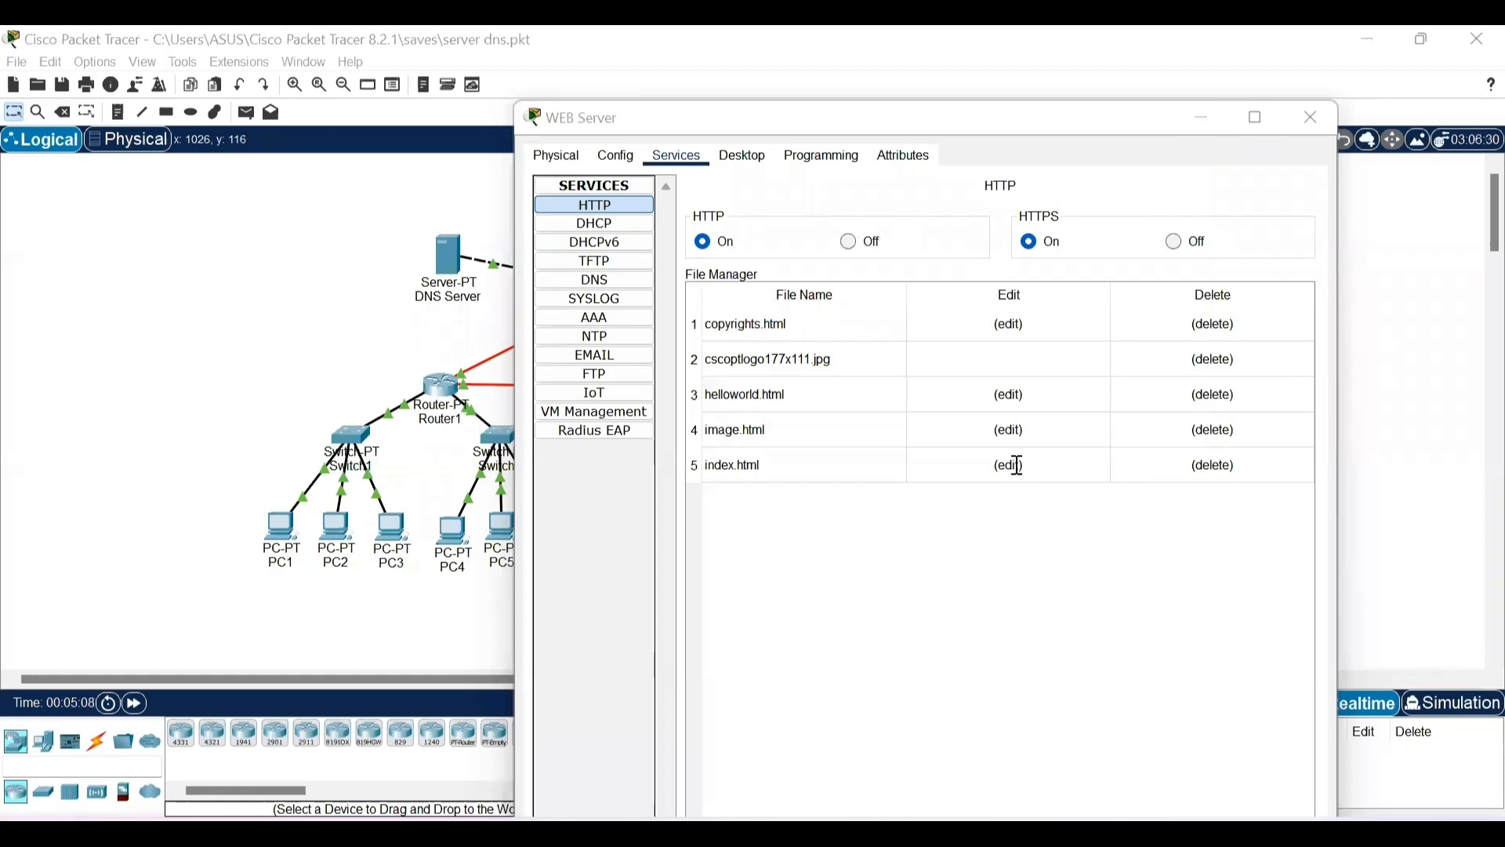
click(1013, 466)
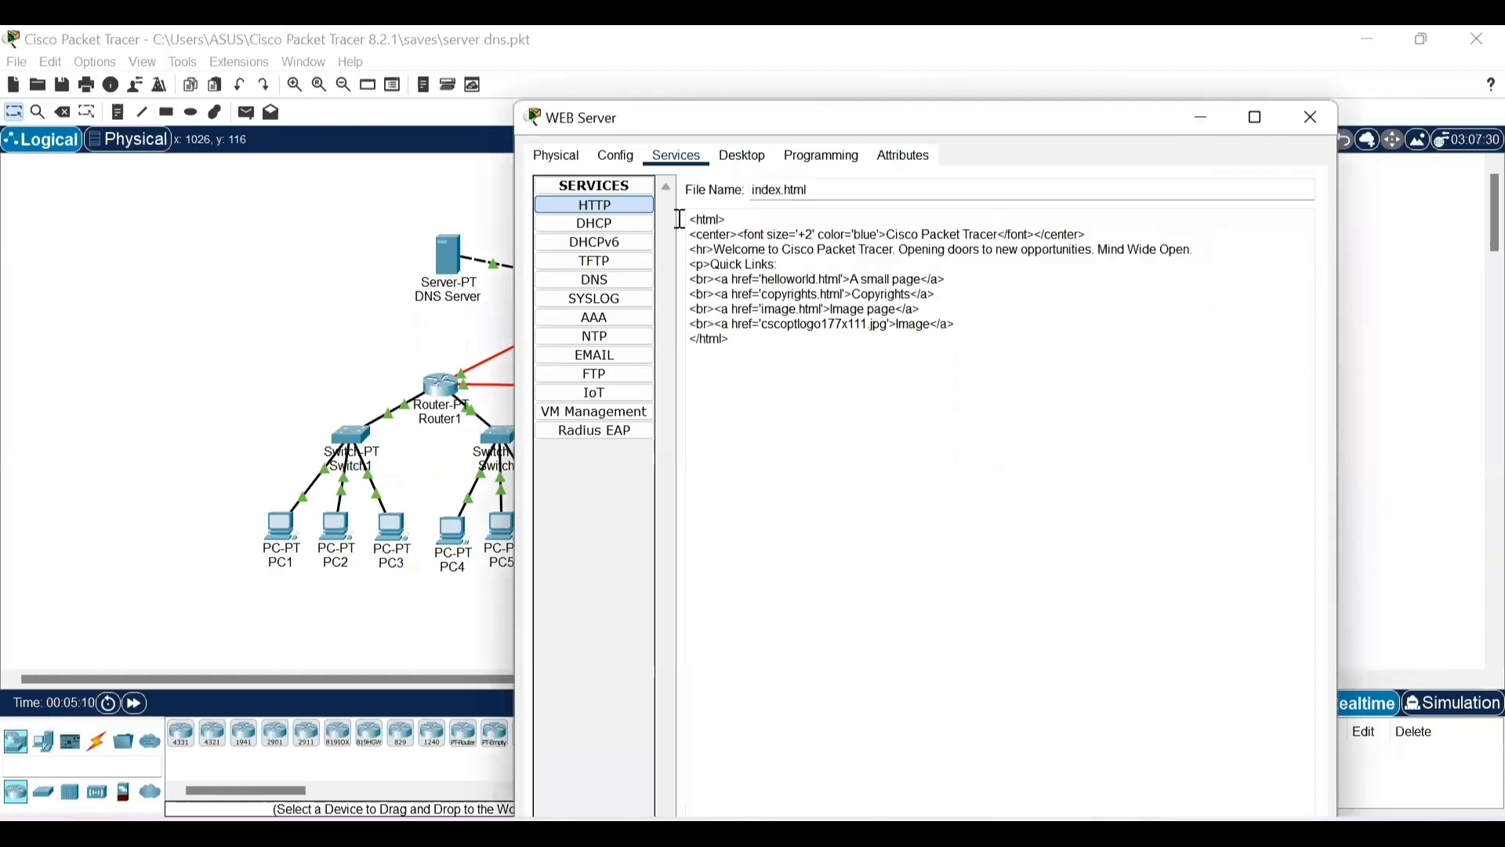
key(ctrl+a)
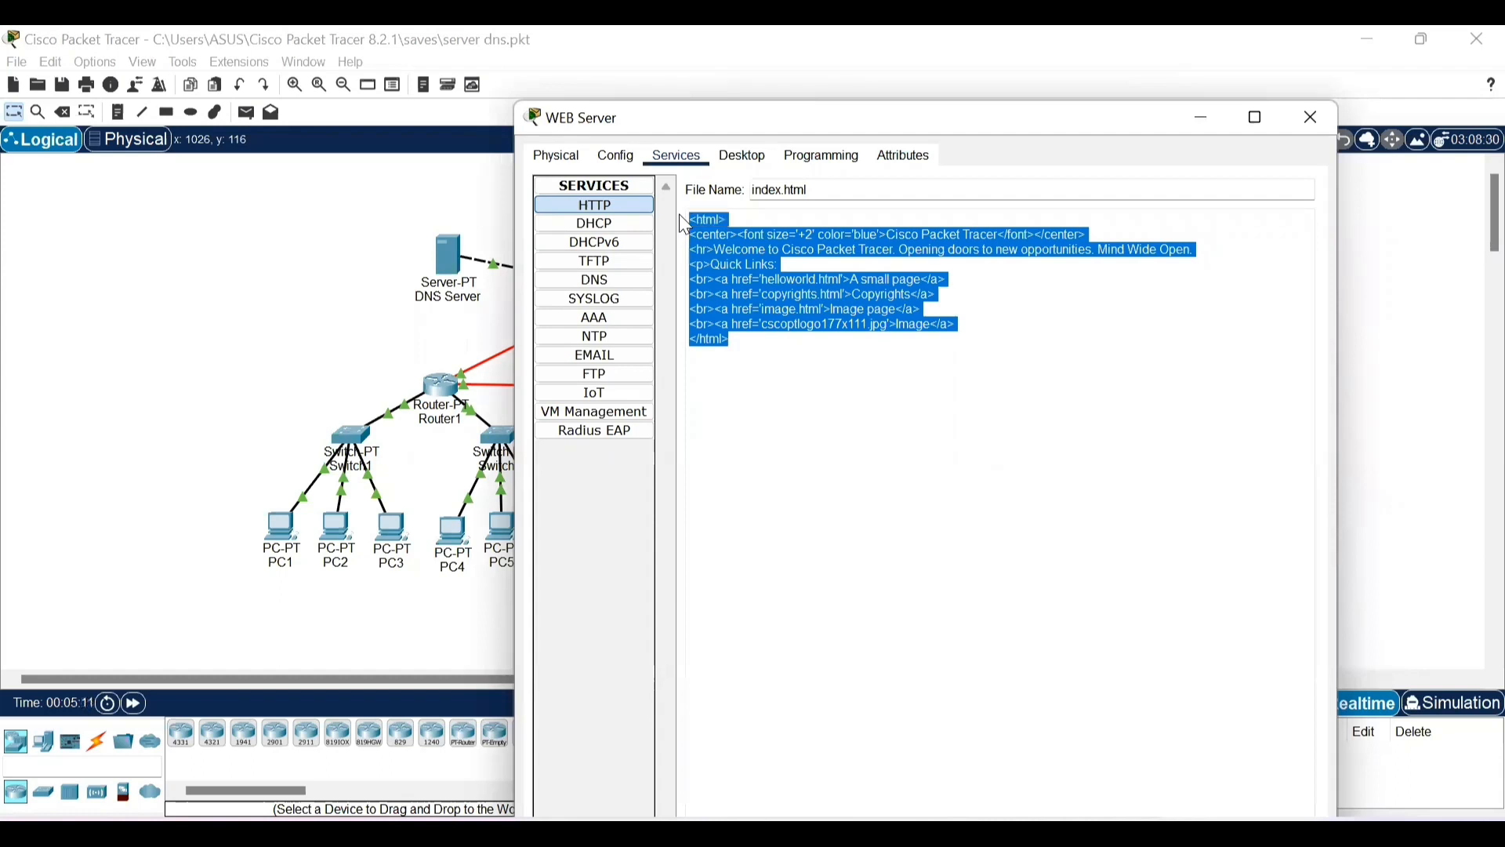
text(<html> <center><font size='+2' color='blue'>Cisco Packet Tracer</font></center> <hr>SELAMAT DATANG DI OFFICIAL WEB JARKOM.COM. <br>Web ini adalah percobaan saja <p>Berikut adalah link terkait Cisco <br><a href='helloworld.html'>A small page</a> <br><a href='copyrights.html'>Copyrights</a> <br><a href='image.html'>Image page</a> <br><a href='cscoptlogo177x111.jpg'>Image</a> </html>)
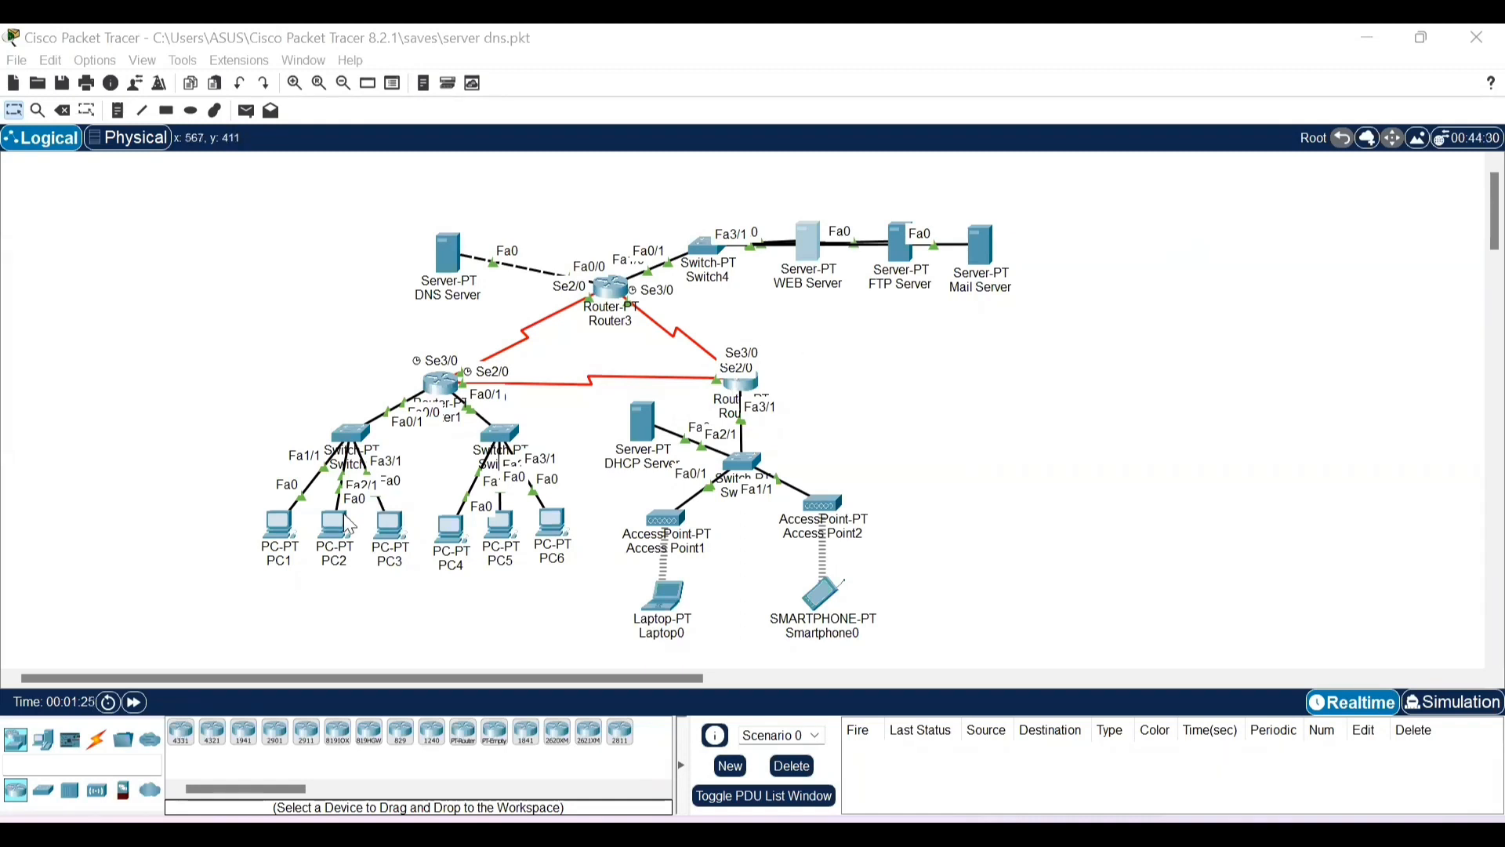
click(274, 532)
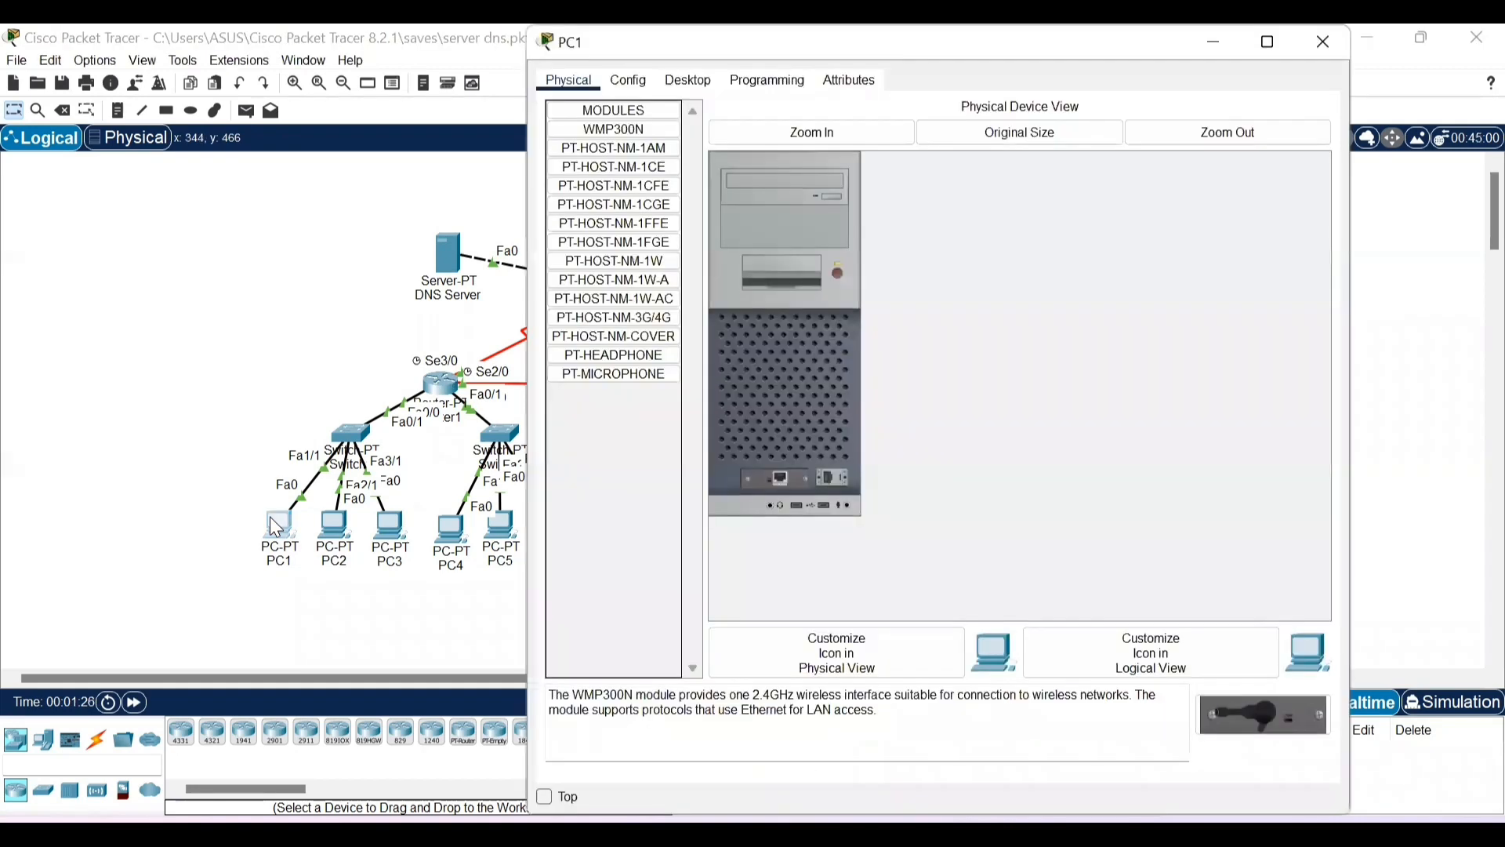
click(682, 79)
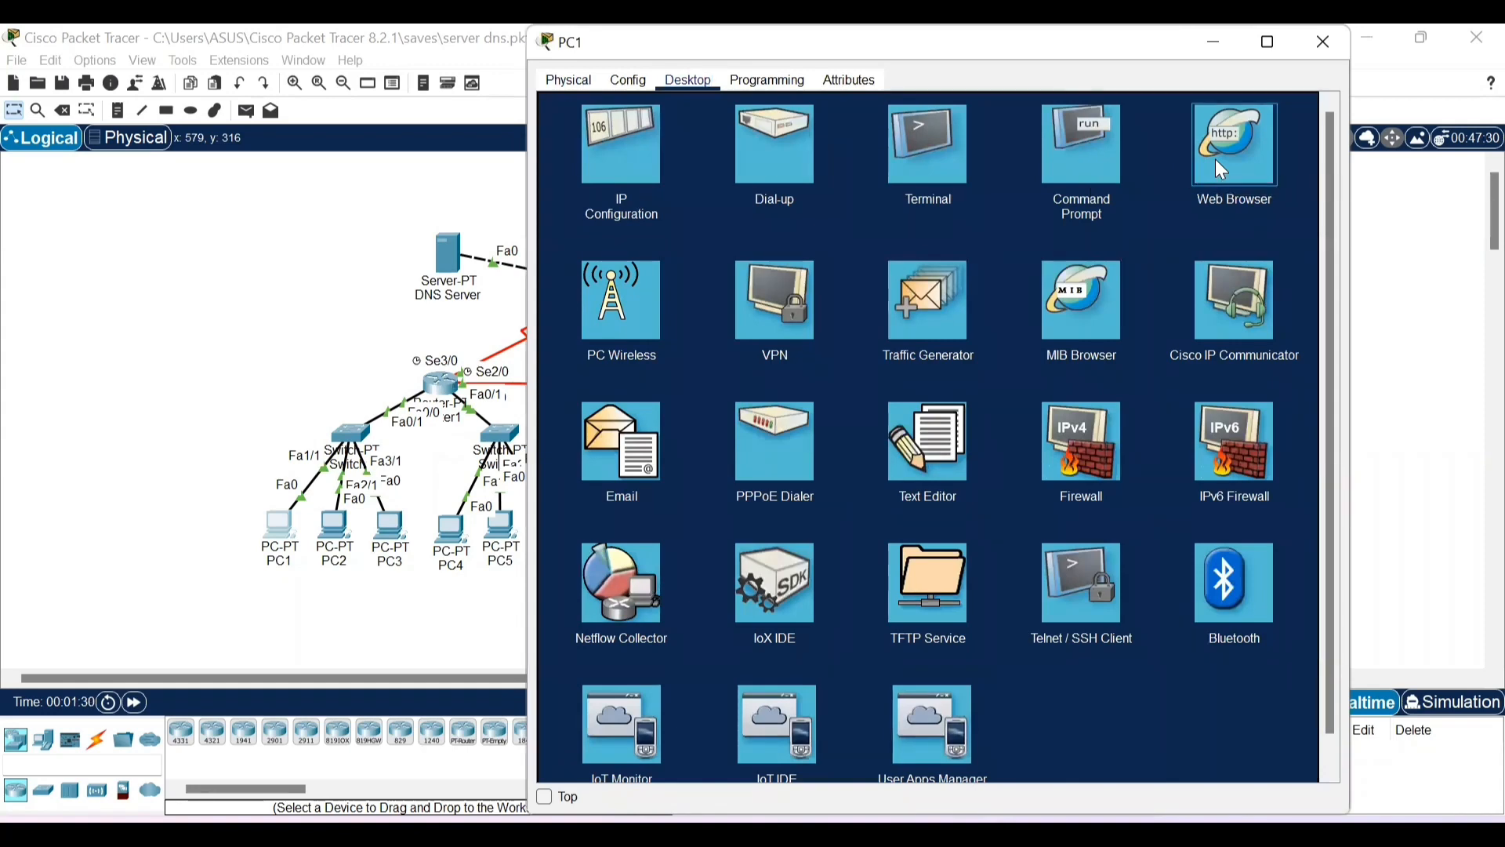
click(1216, 160)
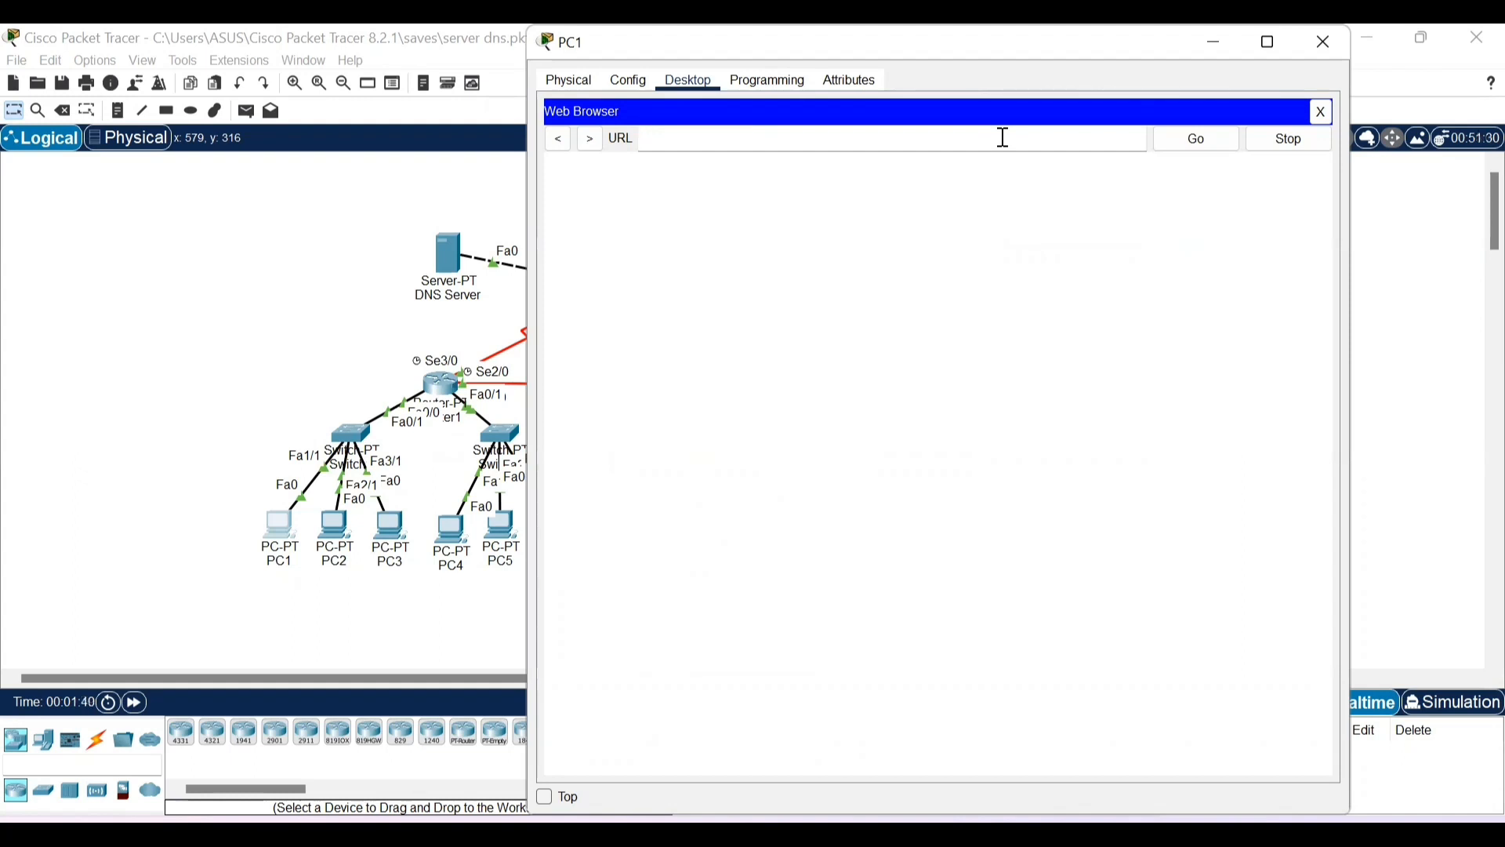
text(http://43.43.43.1)
click(1188, 149)
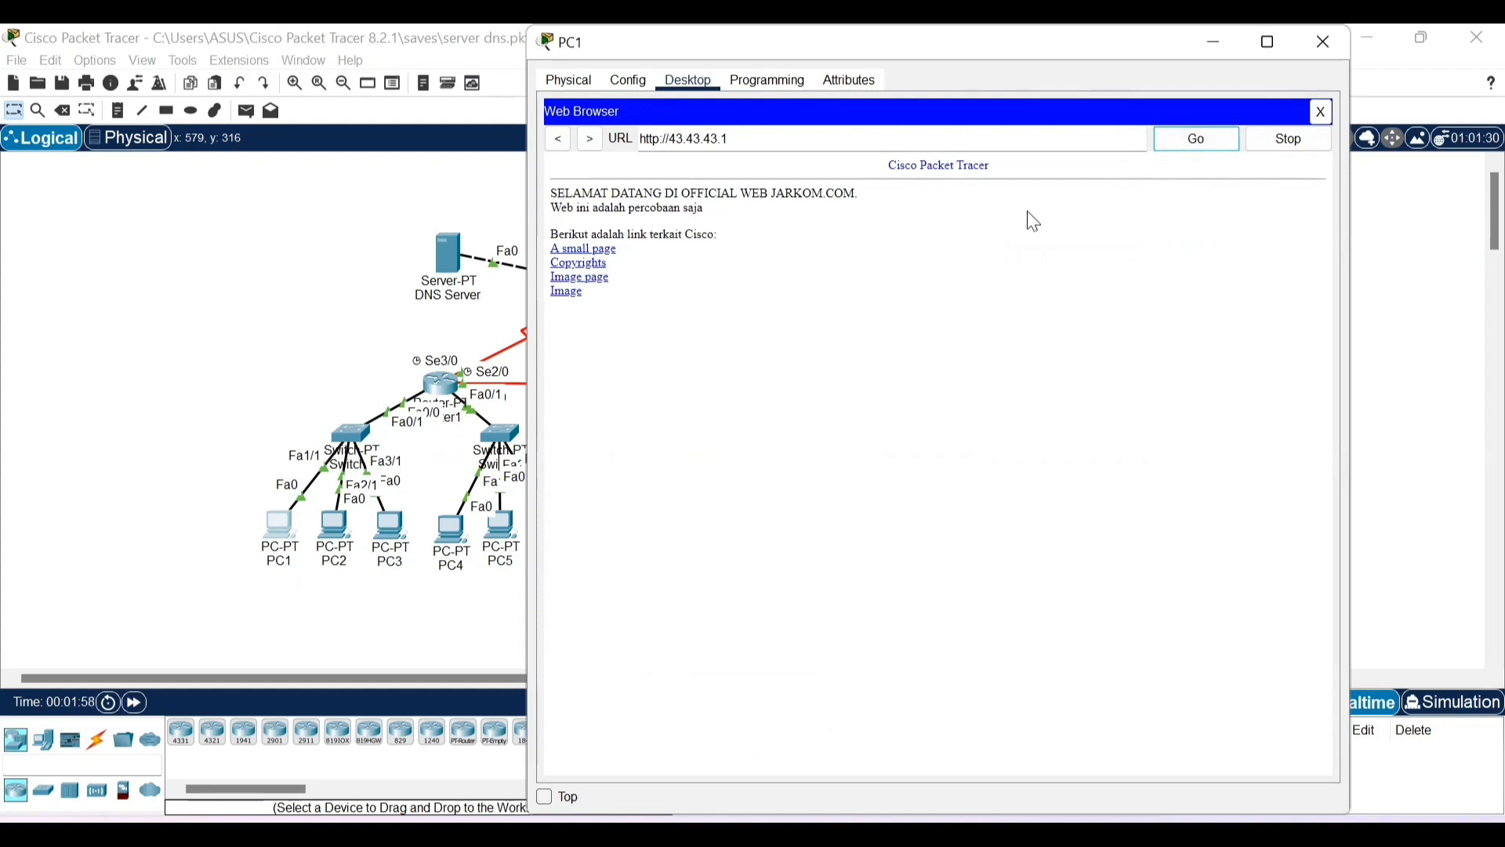
click(1323, 44)
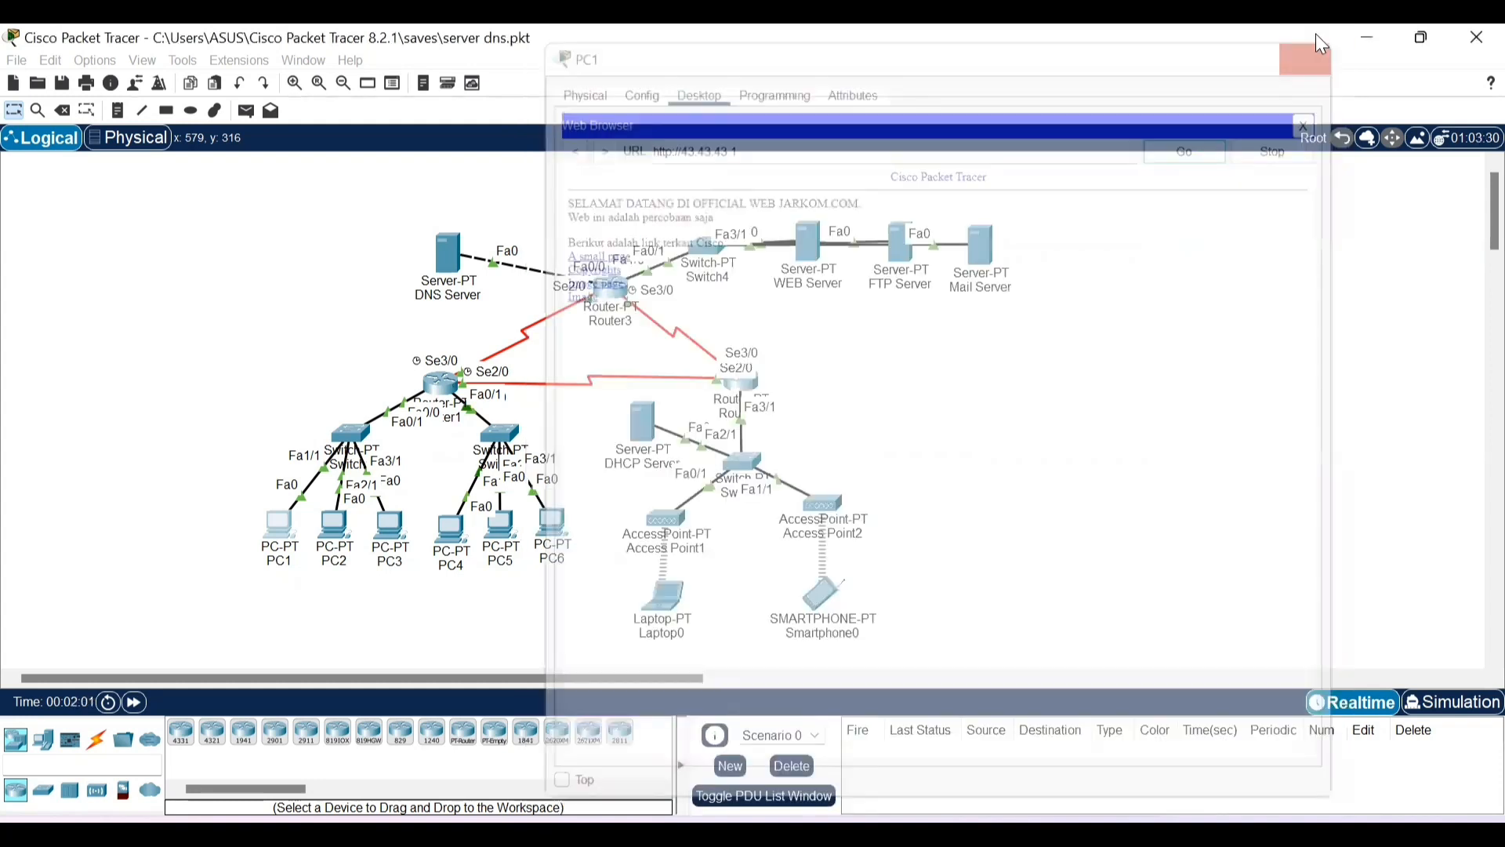
click(457, 540)
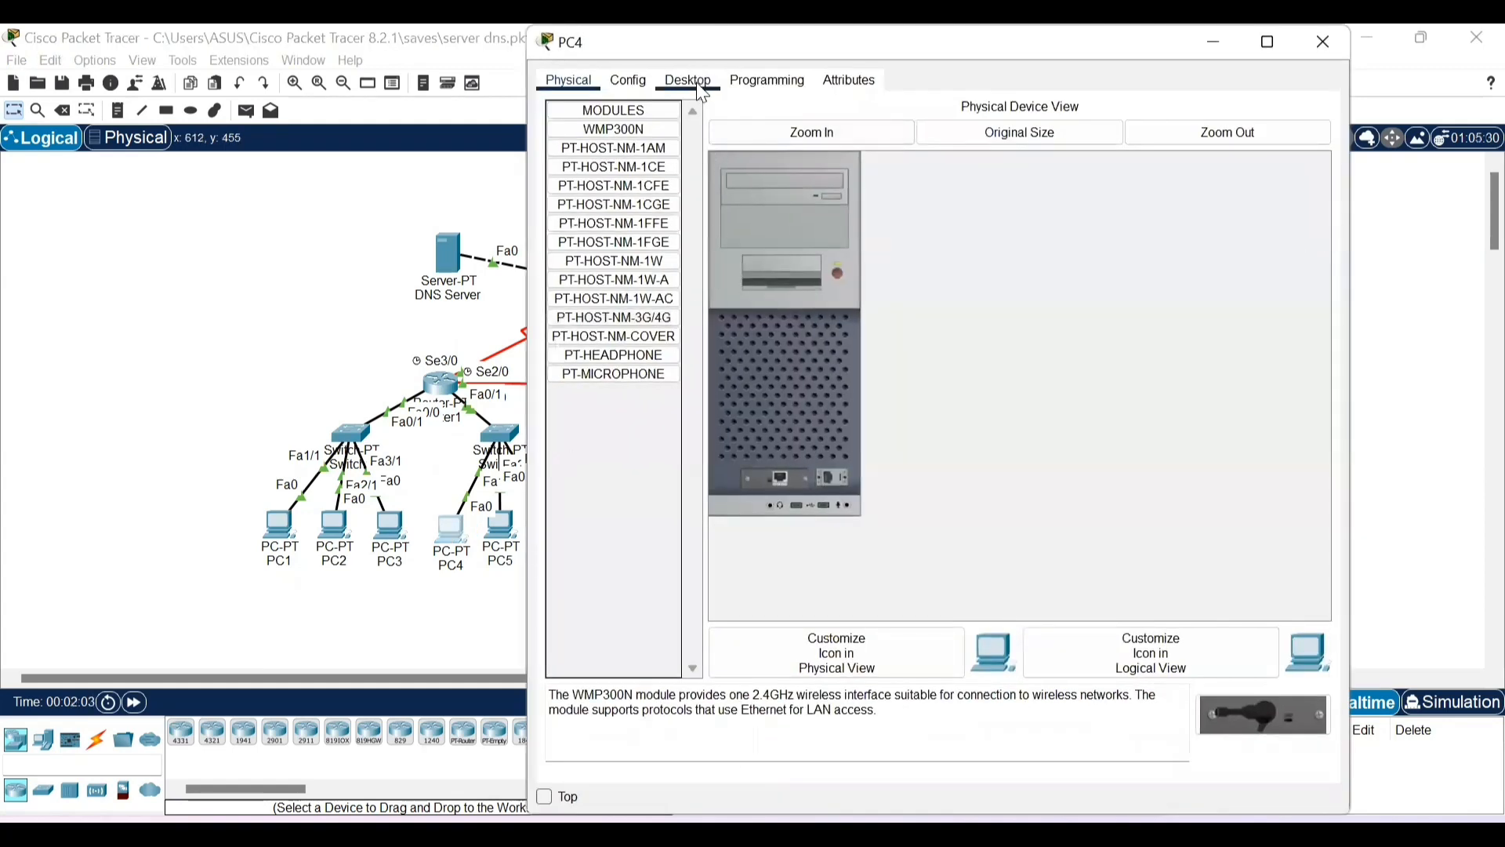
click(694, 79)
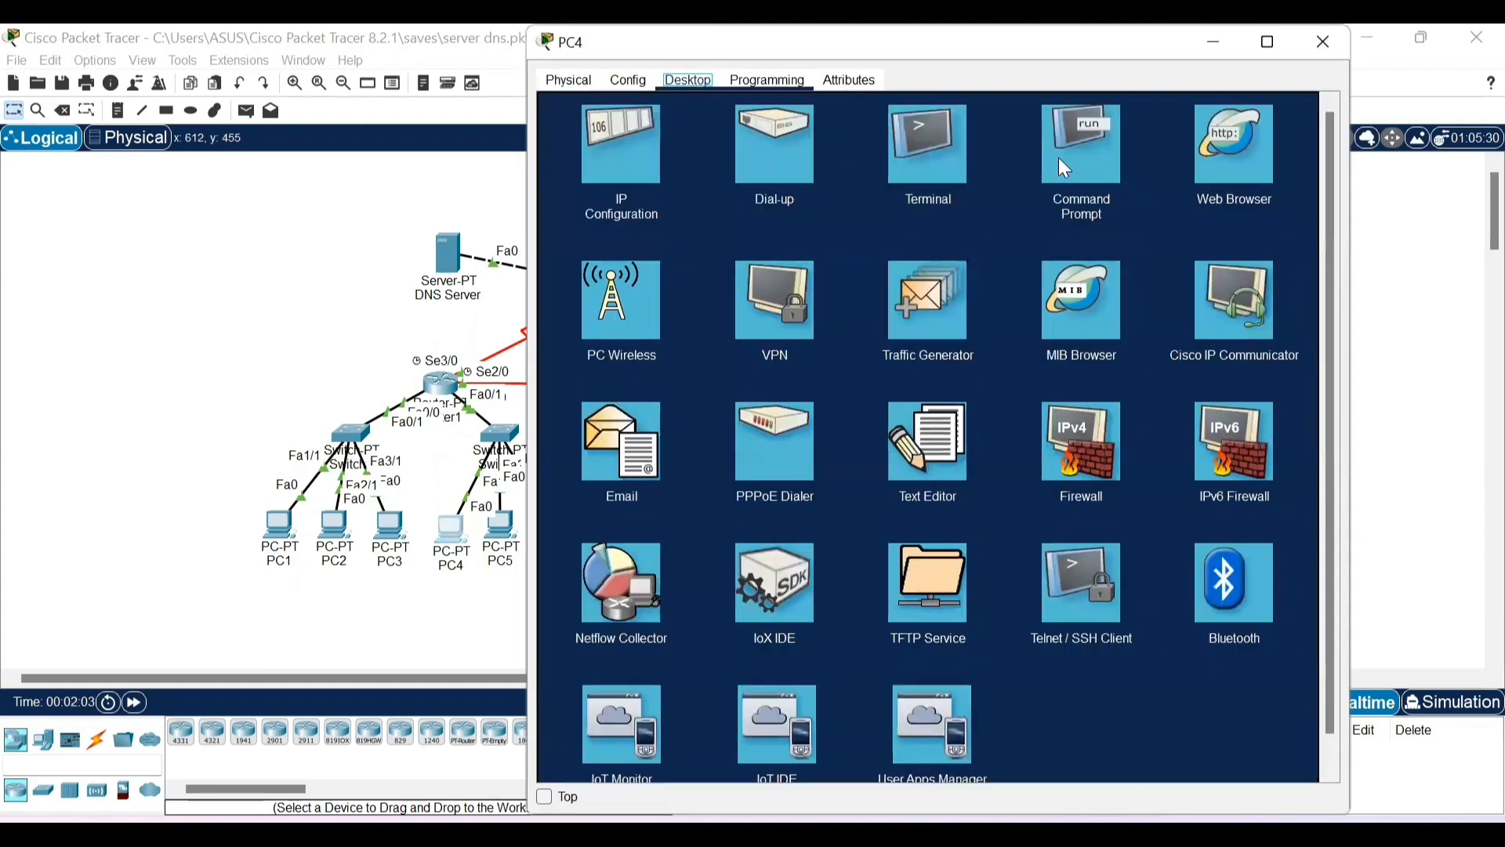
click(1209, 145)
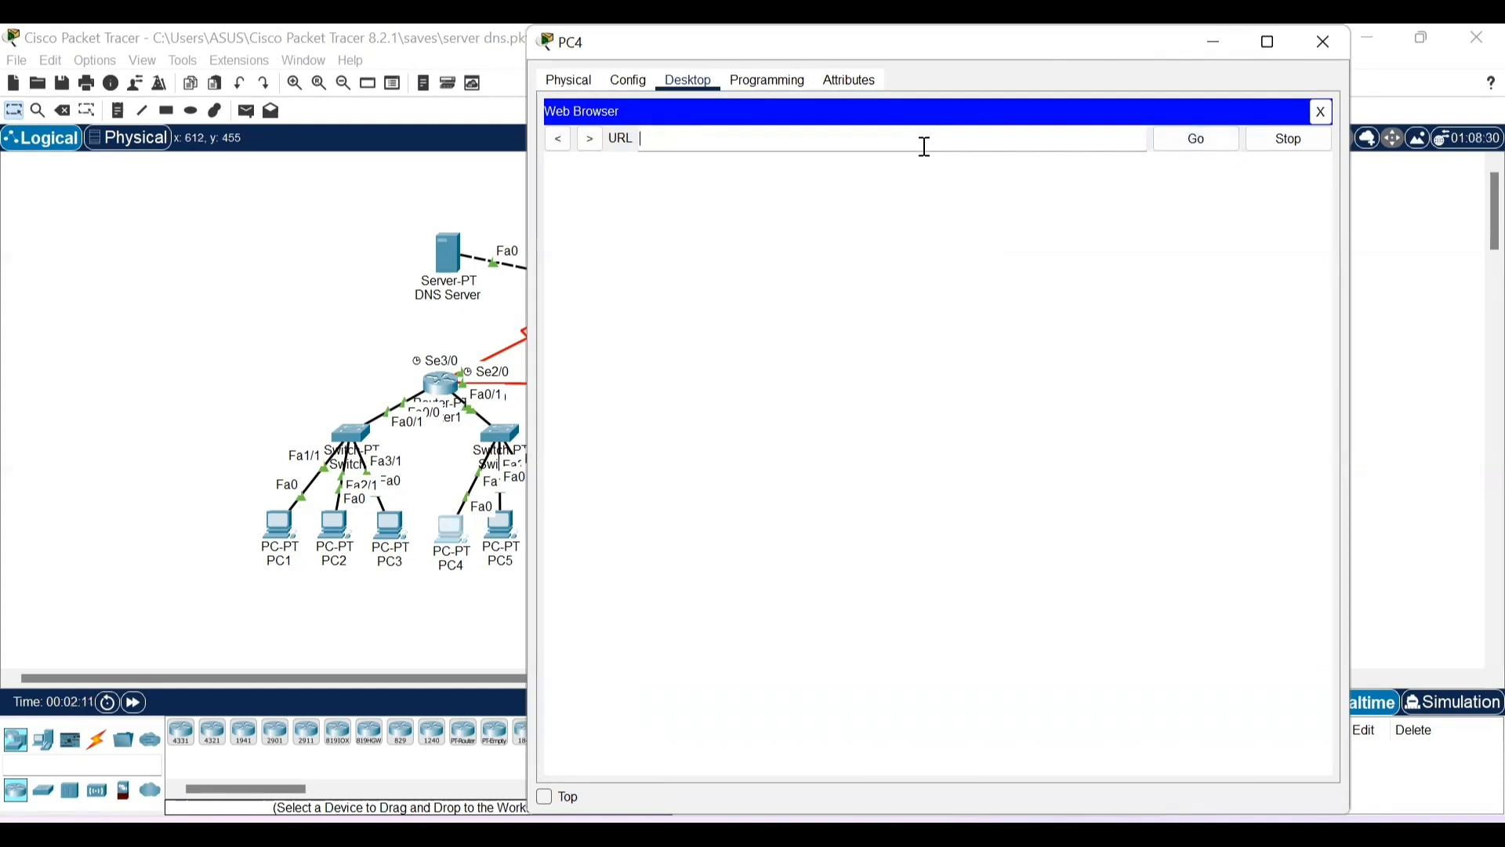
text(http://4)
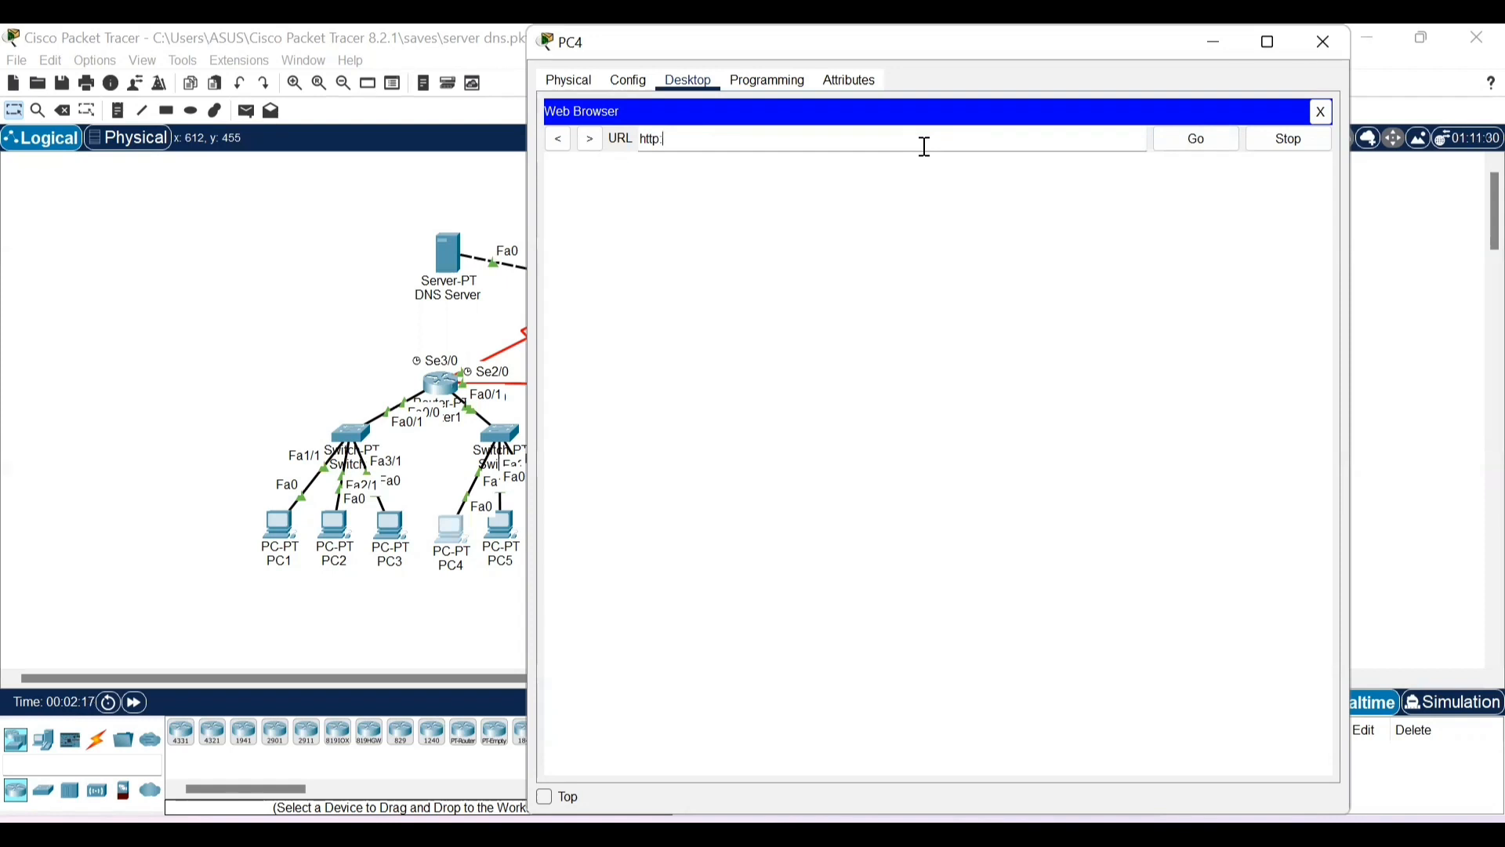
text(3)
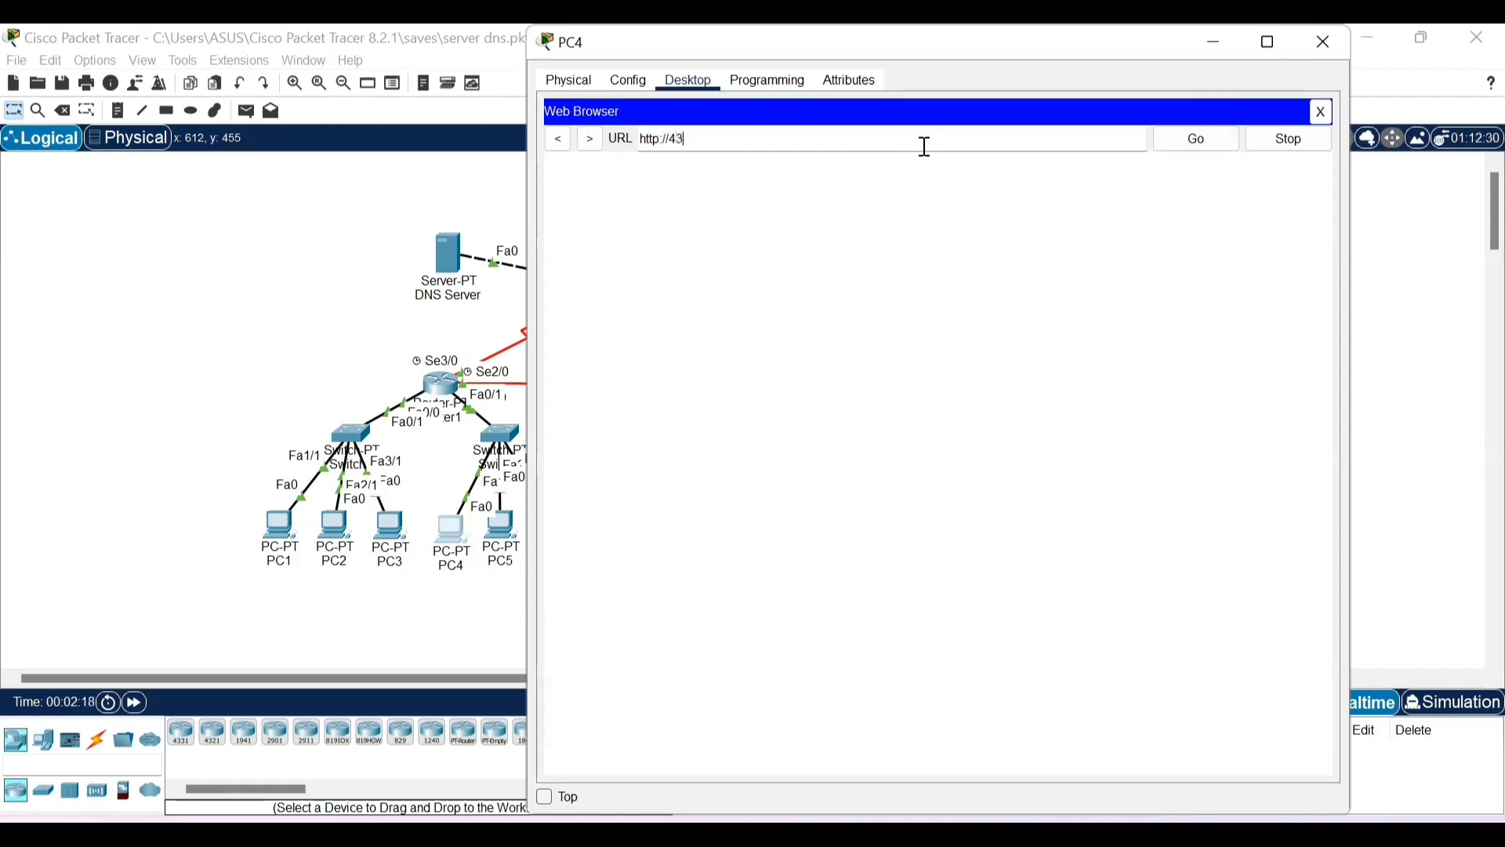
text(.43.43.1)
drag(731, 141, 618, 145)
key(ctrl+c)
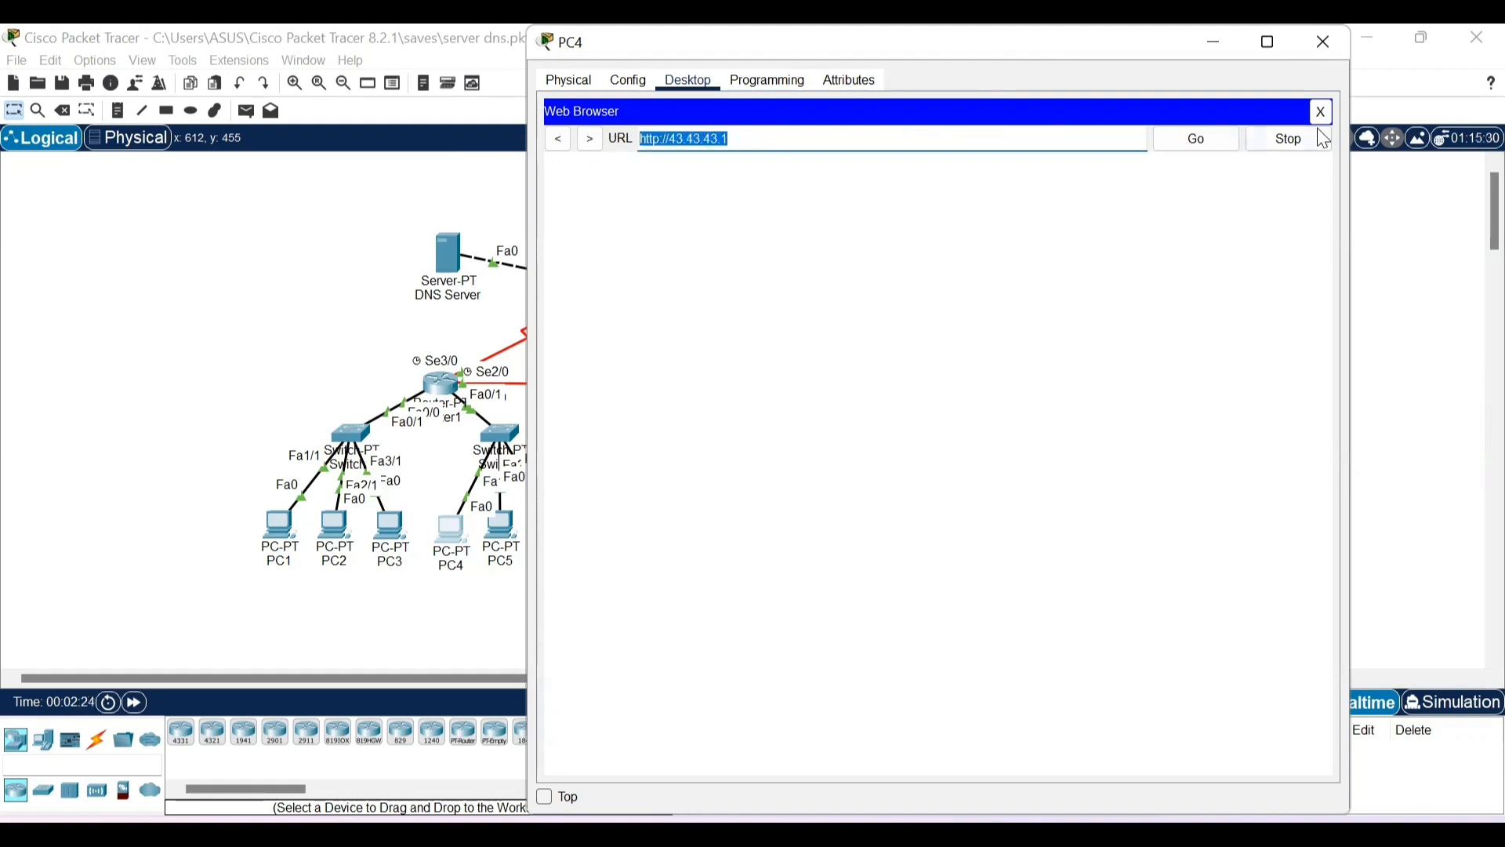
click(1194, 143)
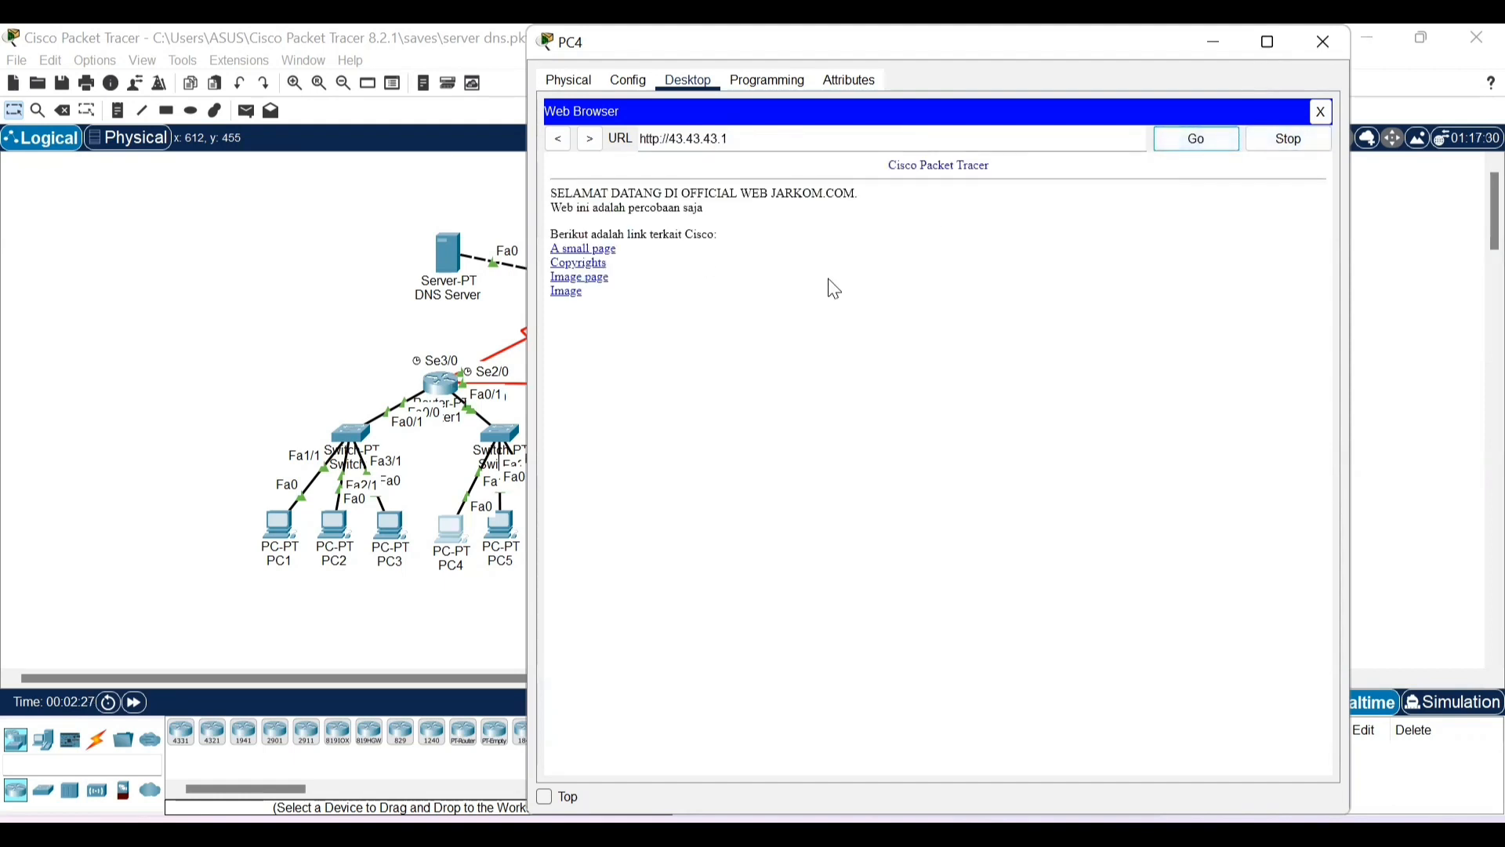
click(1323, 43)
click(666, 598)
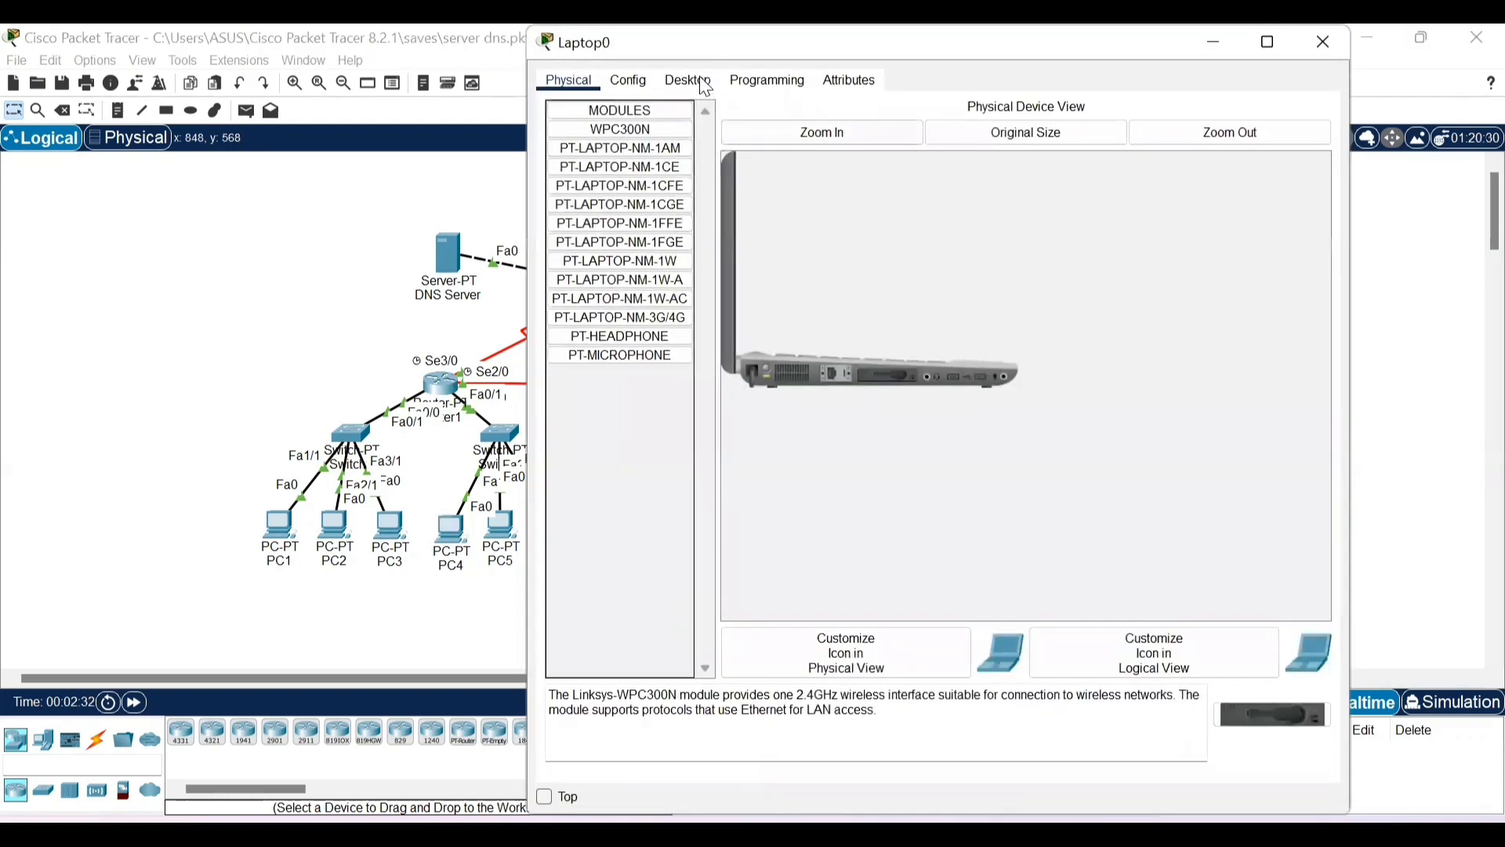
click(704, 82)
click(1225, 143)
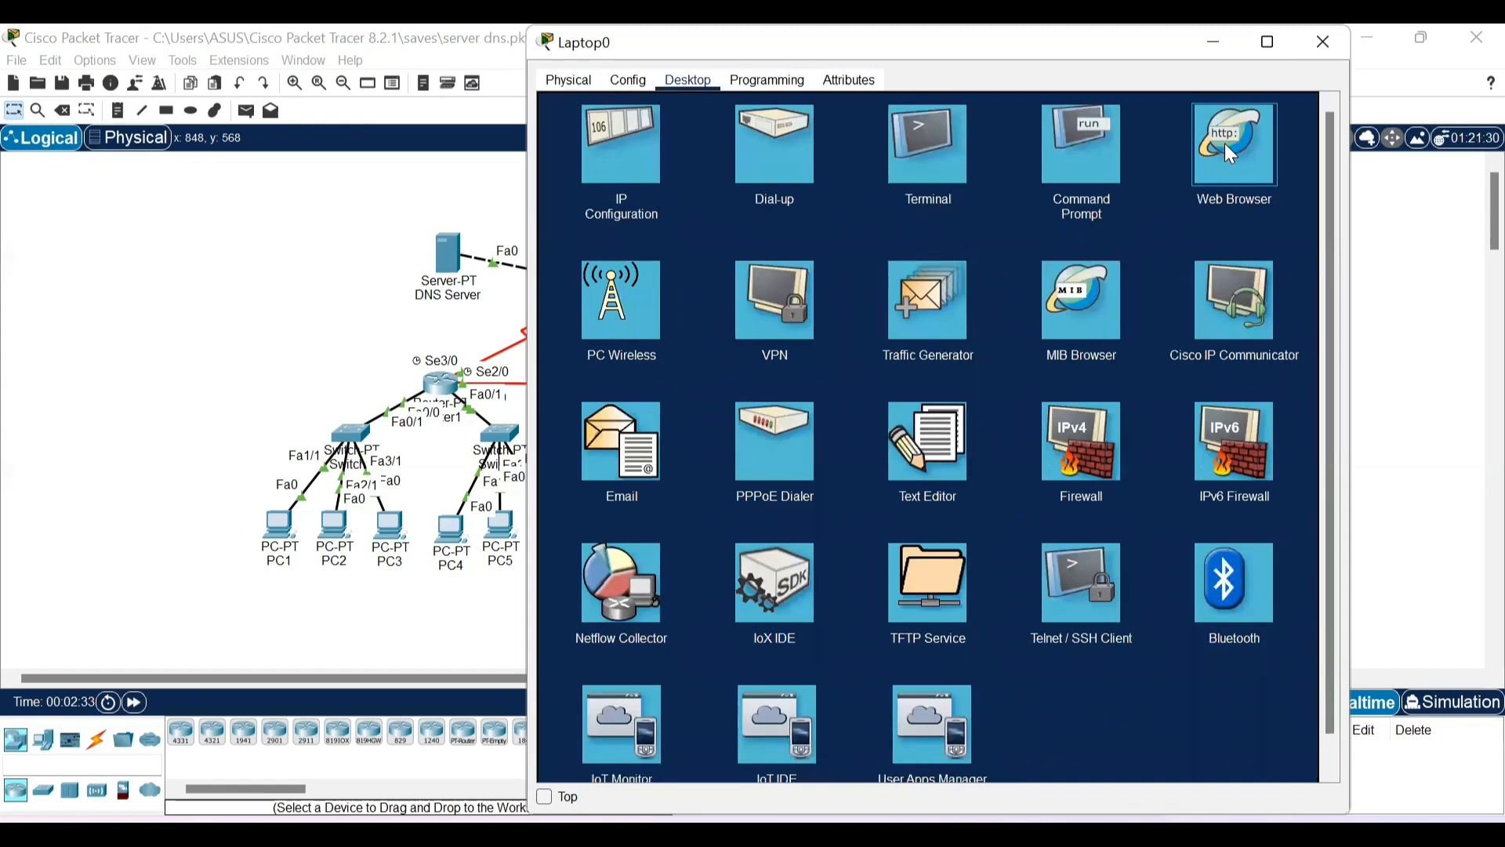
click(1225, 146)
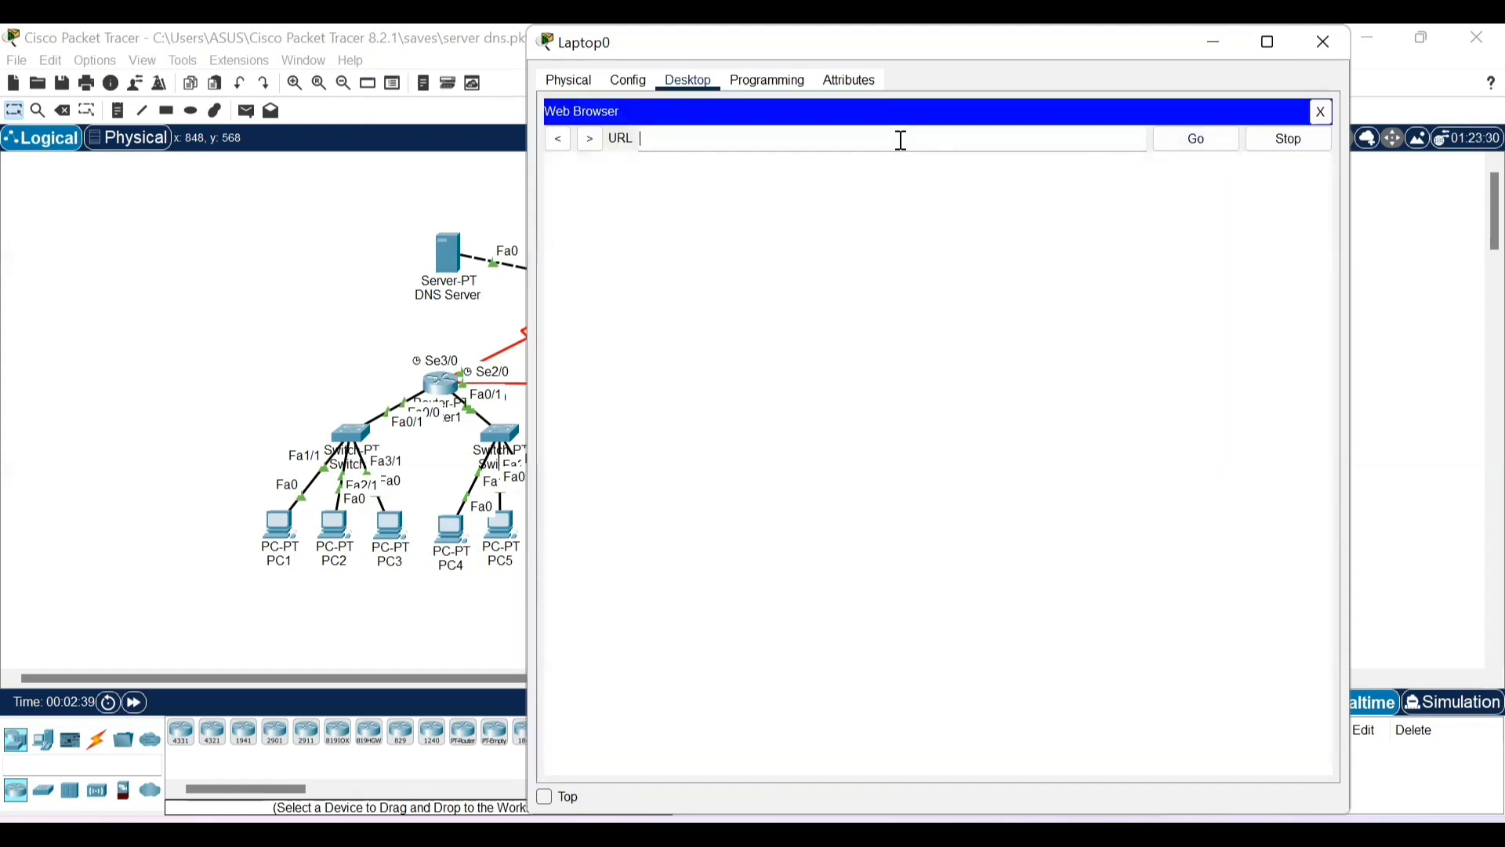
key(ctrl+v)
click(1180, 143)
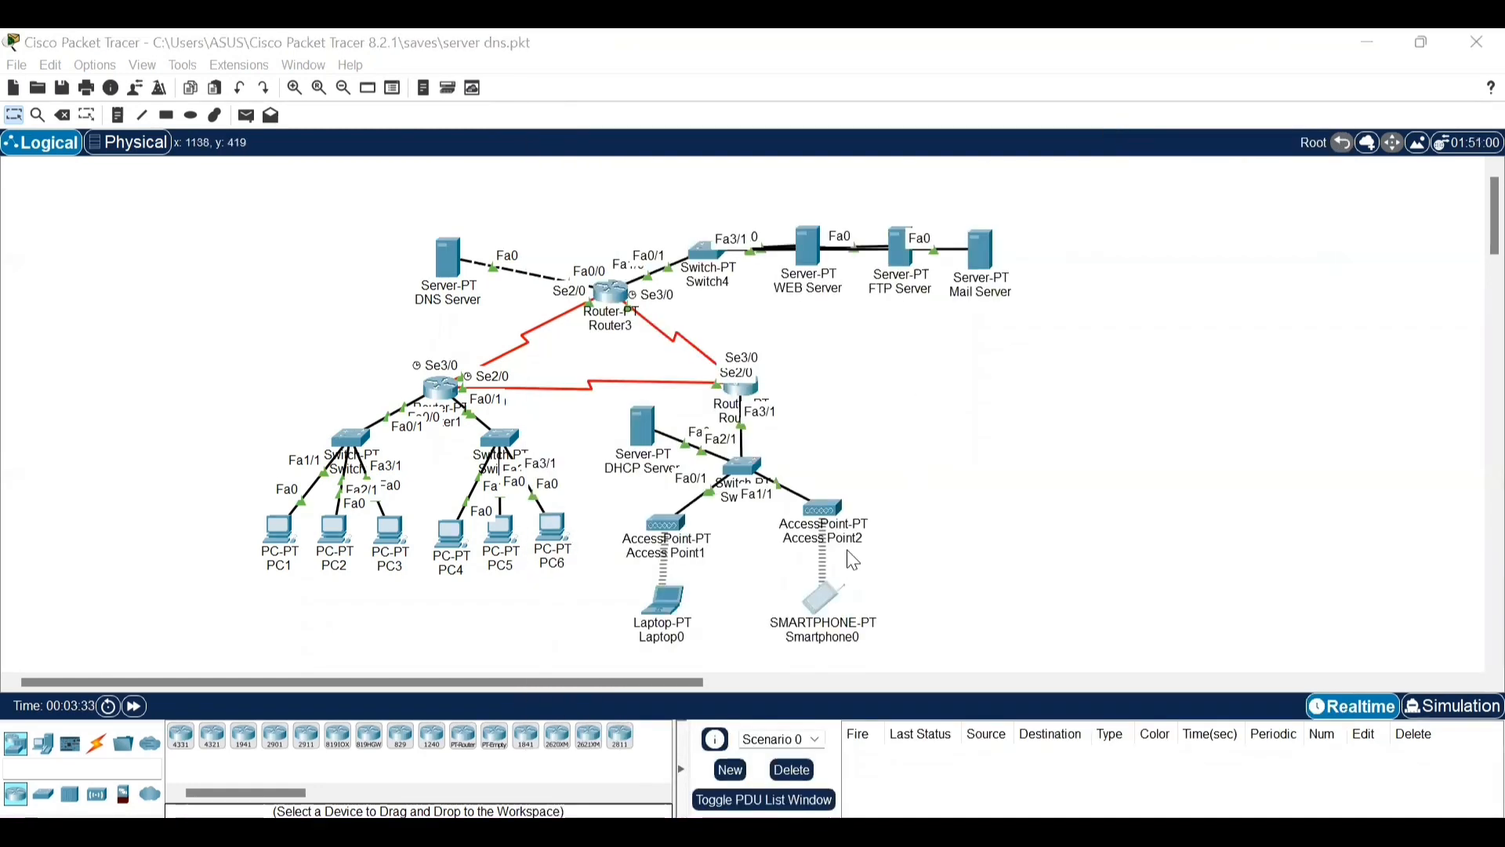
click(816, 597)
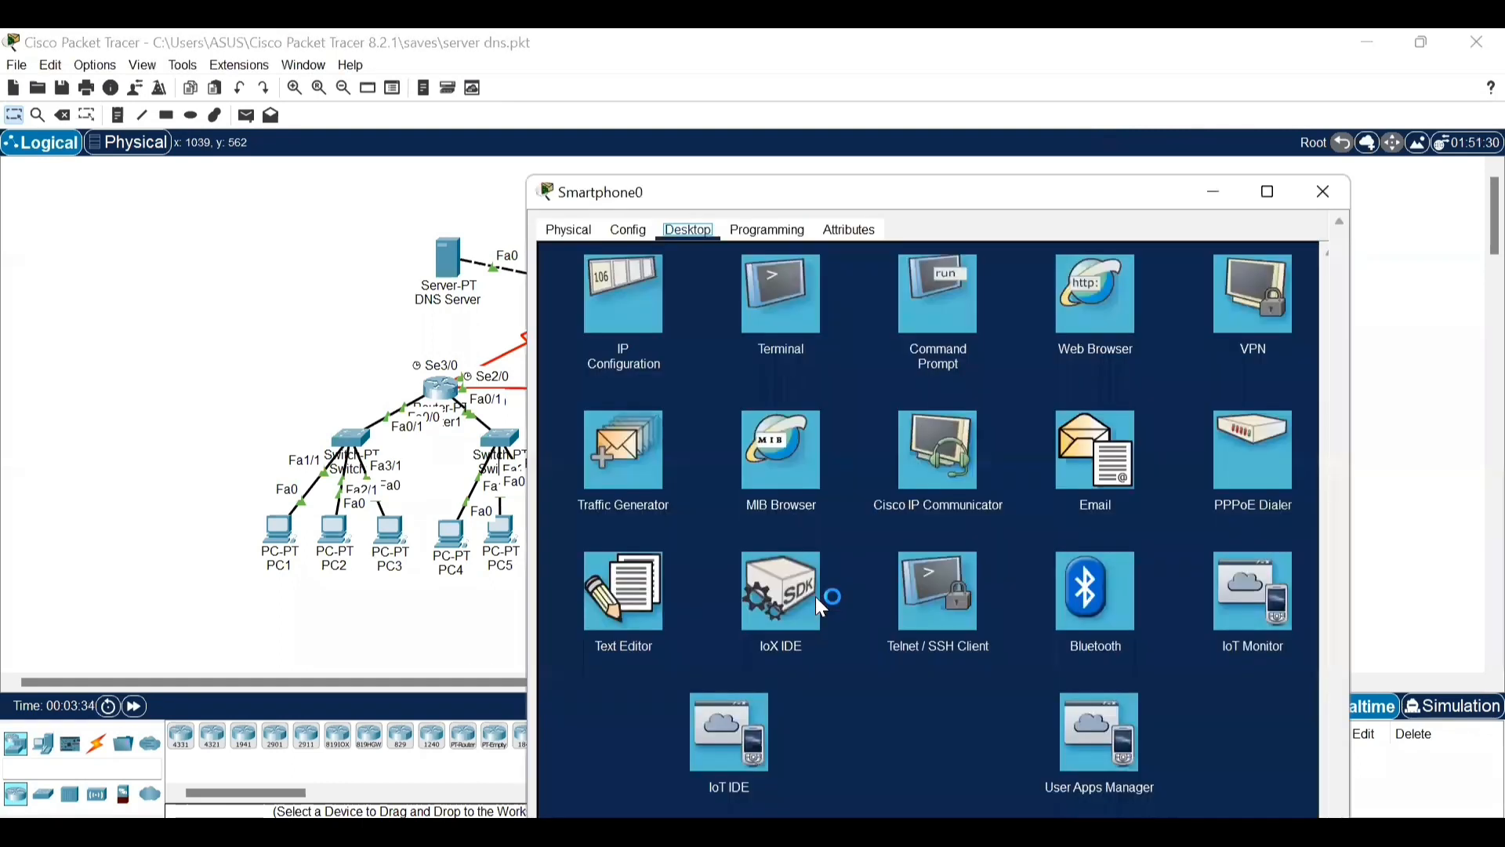
click(1101, 294)
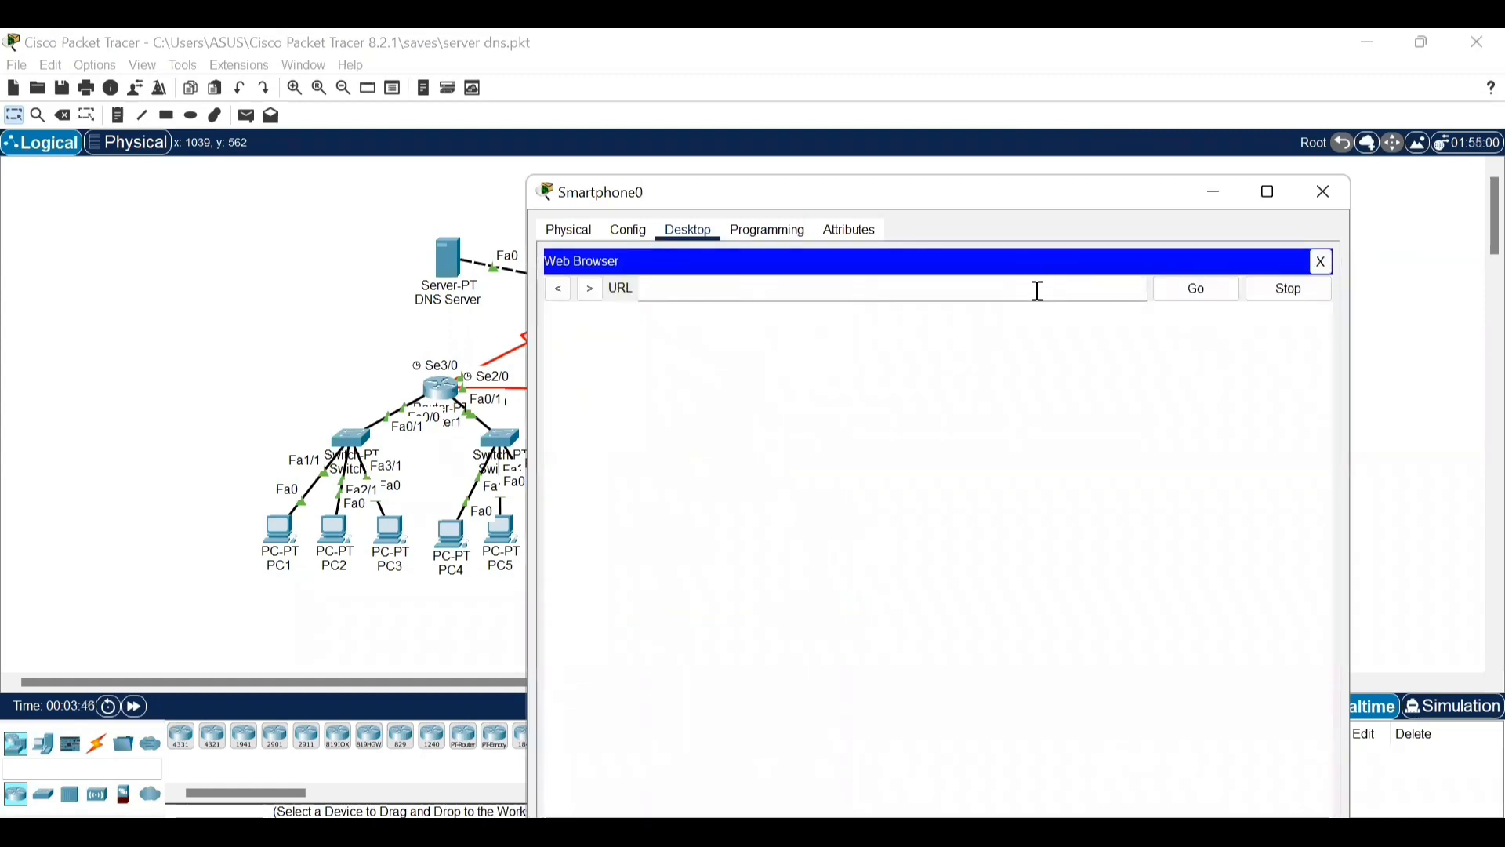
click(1039, 290)
key(ctrl+v)
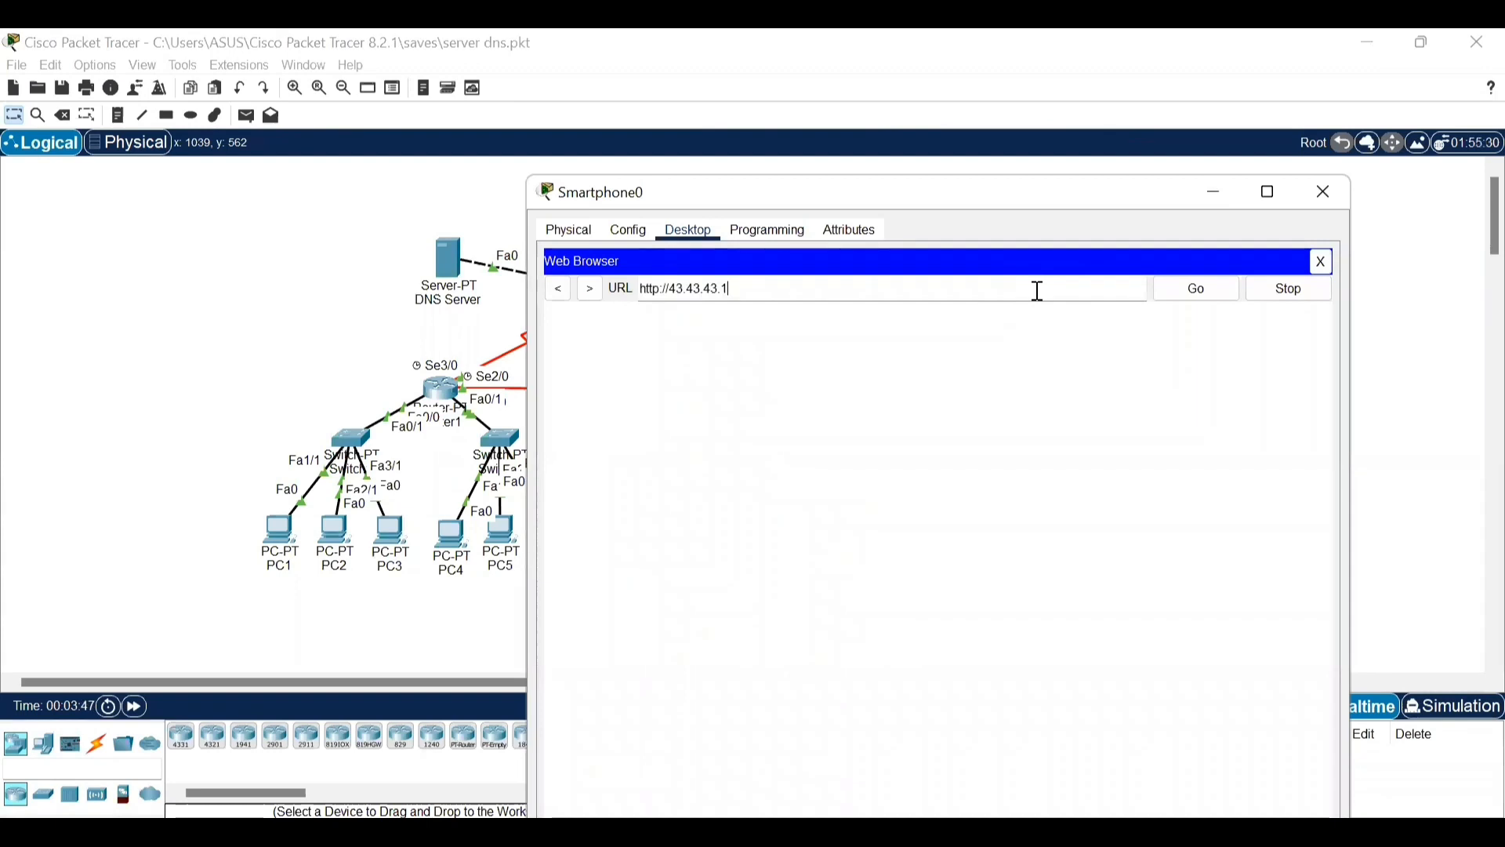
click(1192, 299)
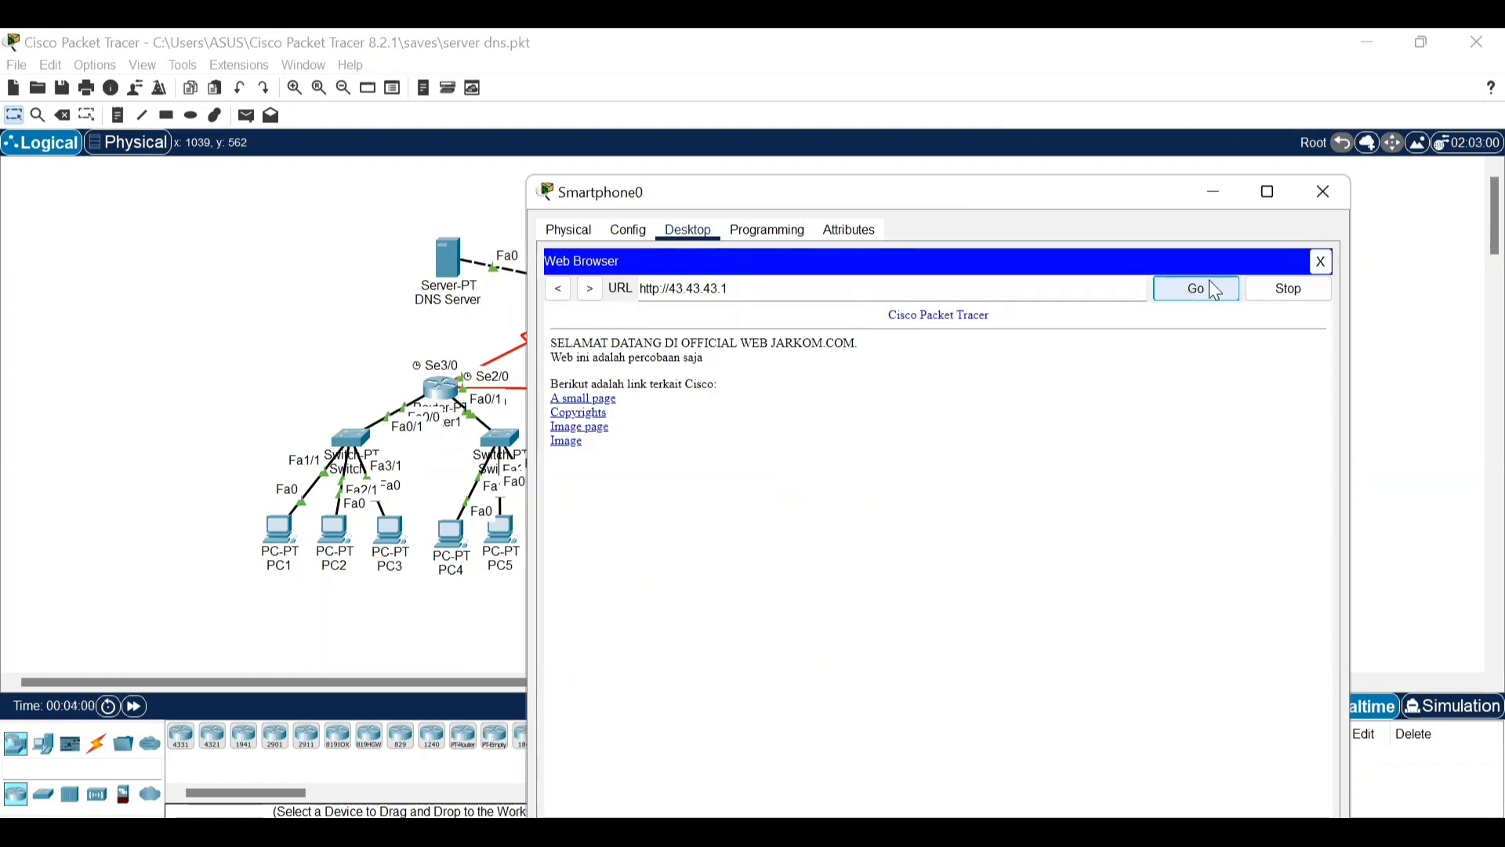
click(1325, 193)
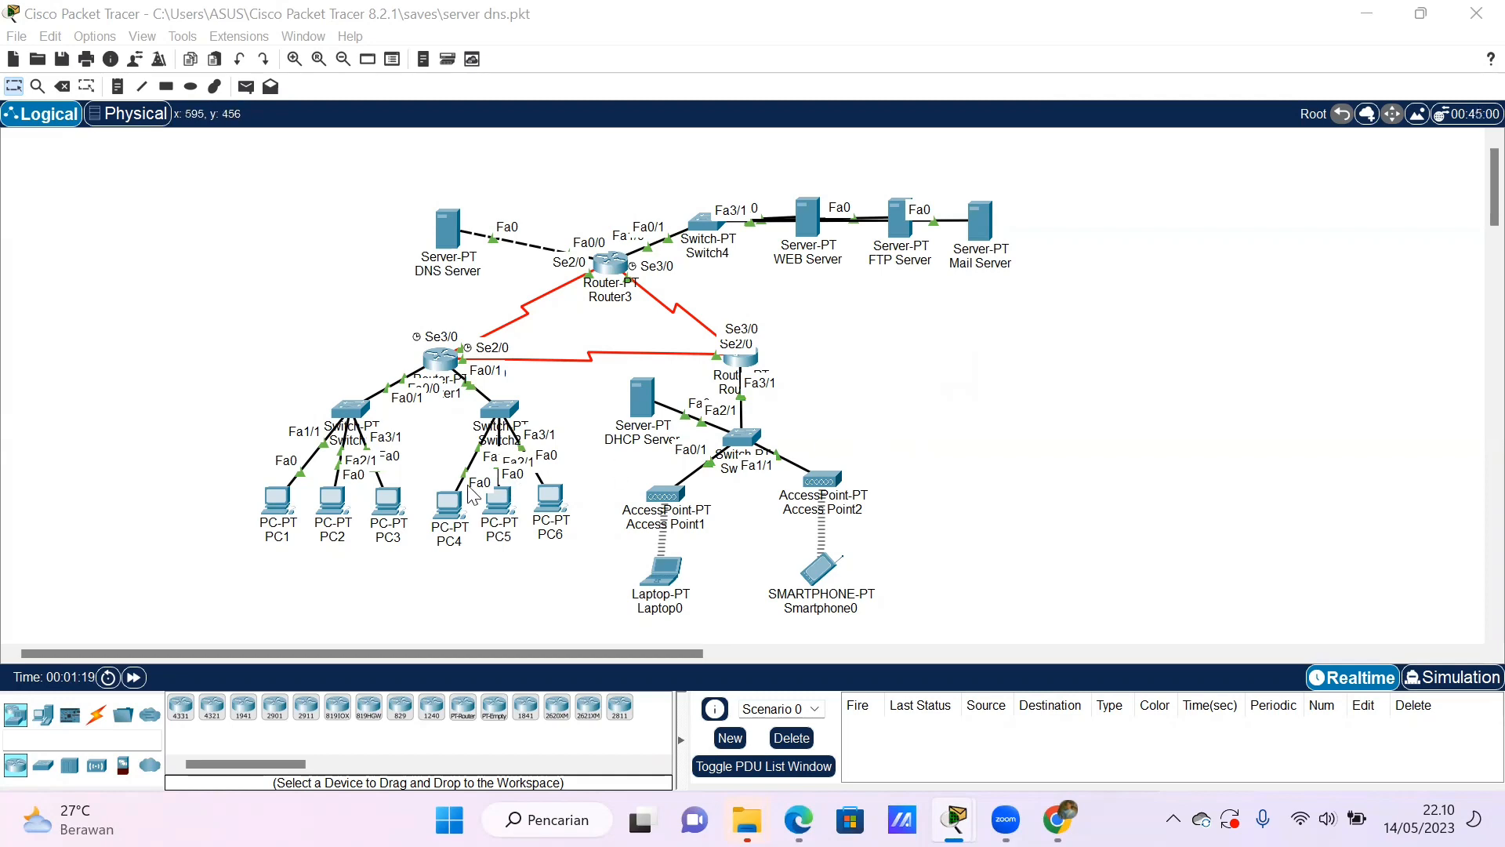
- Ping the web server at 43.43.43.1 from PC1's command prompt
click(282, 506)
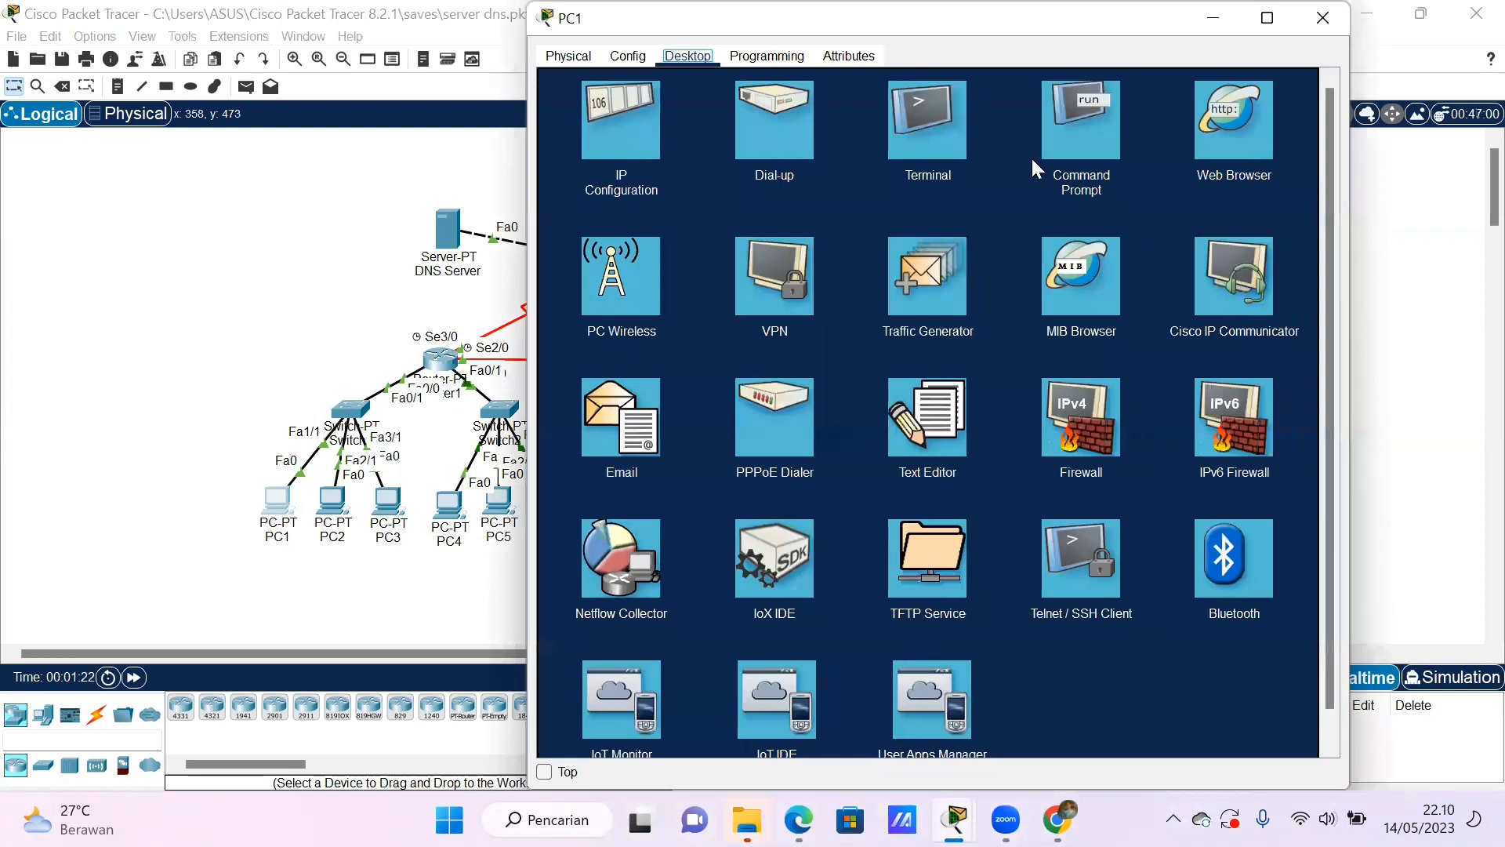
click(1068, 143)
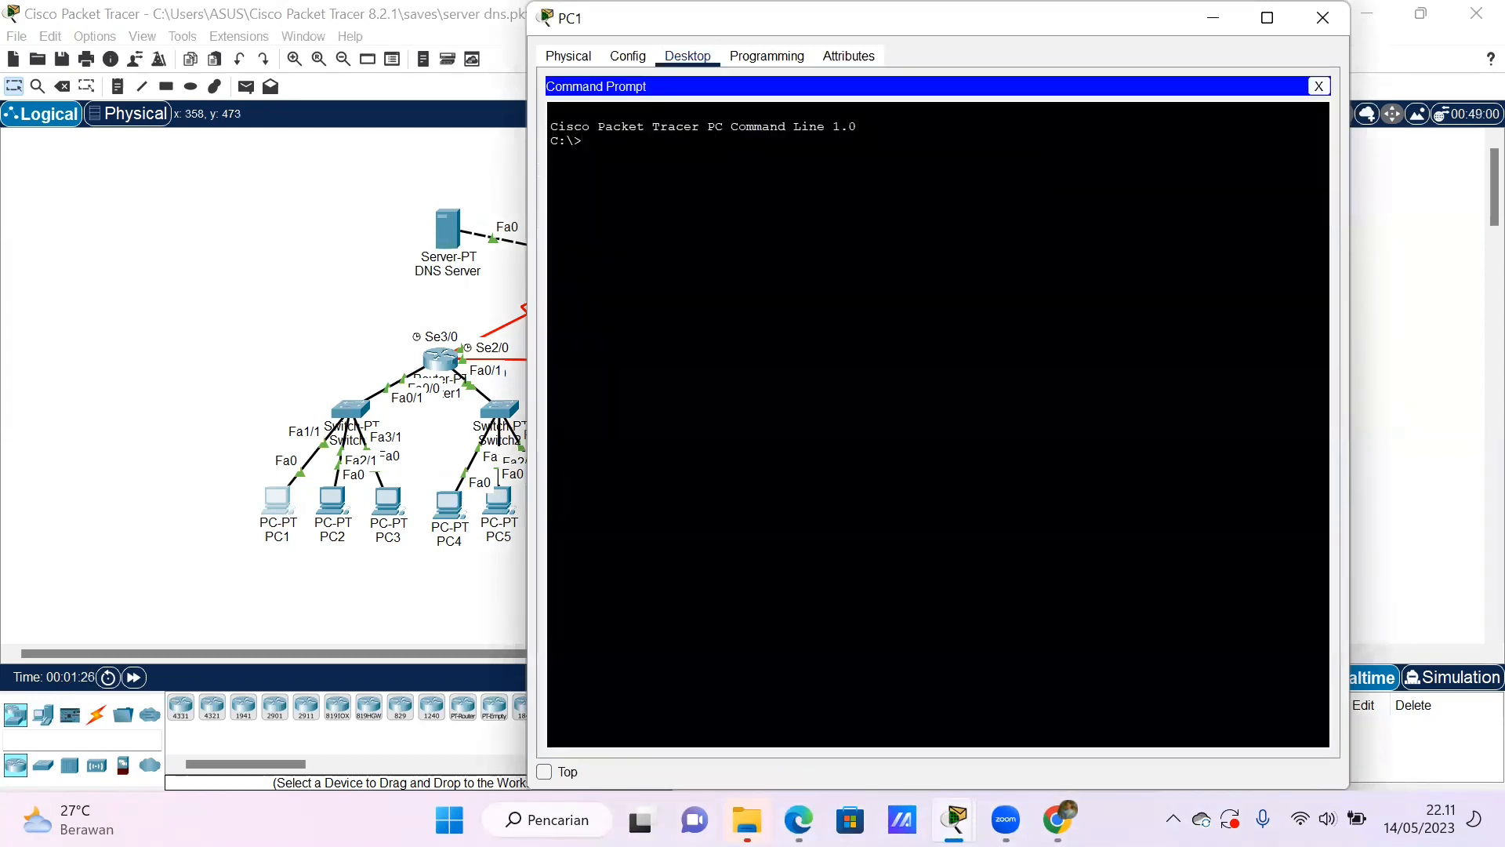
text(ping 43.43.43.1)
key(Return)
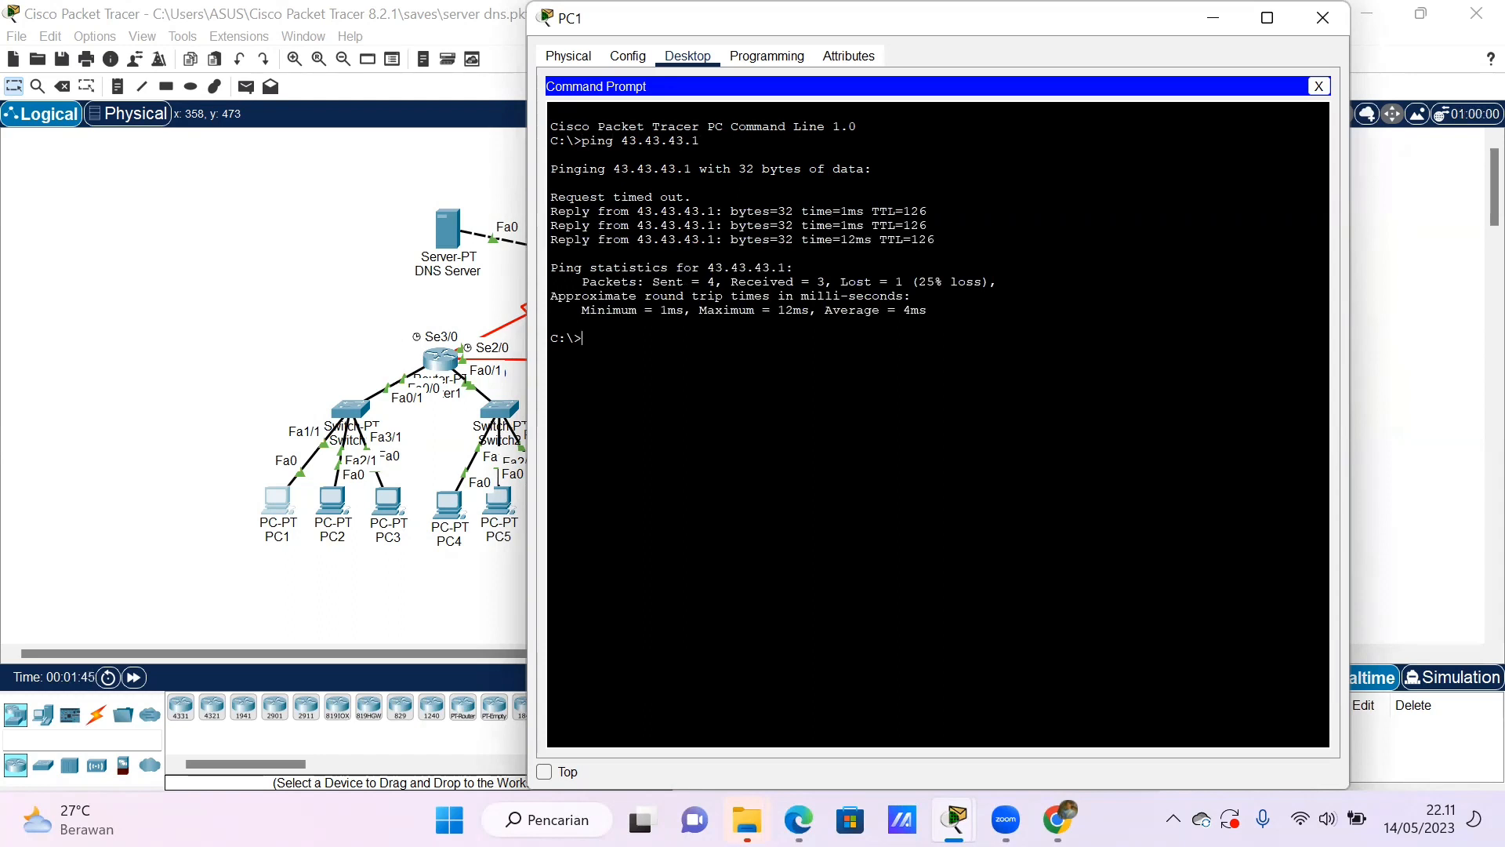
- Ping 31.31.31.1 from PC1's command prompt, and close the PC1 window
text(ping 31.31.31.1)
key(Return)
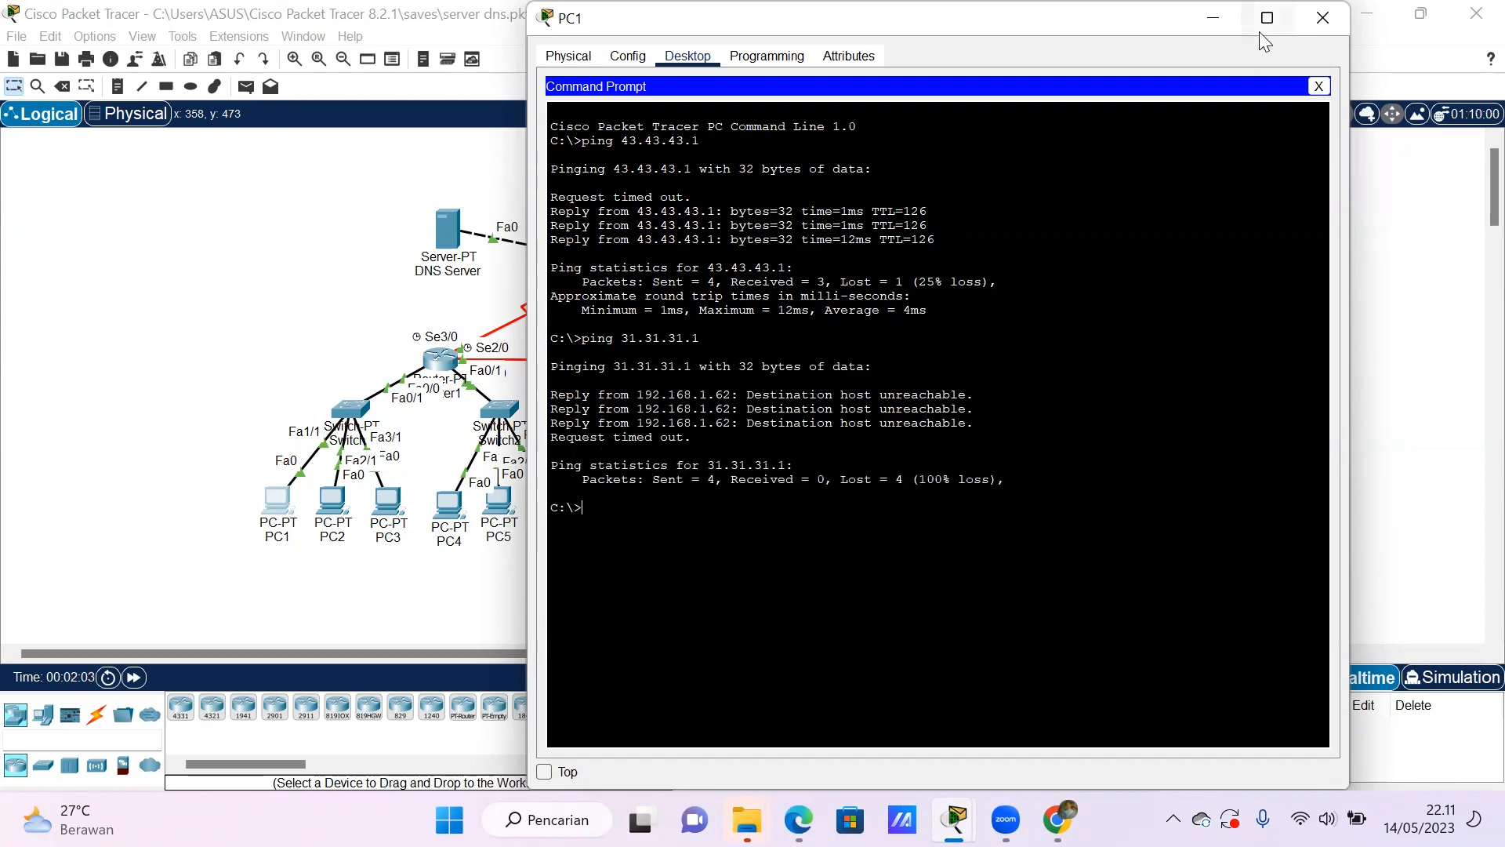
click(1322, 17)
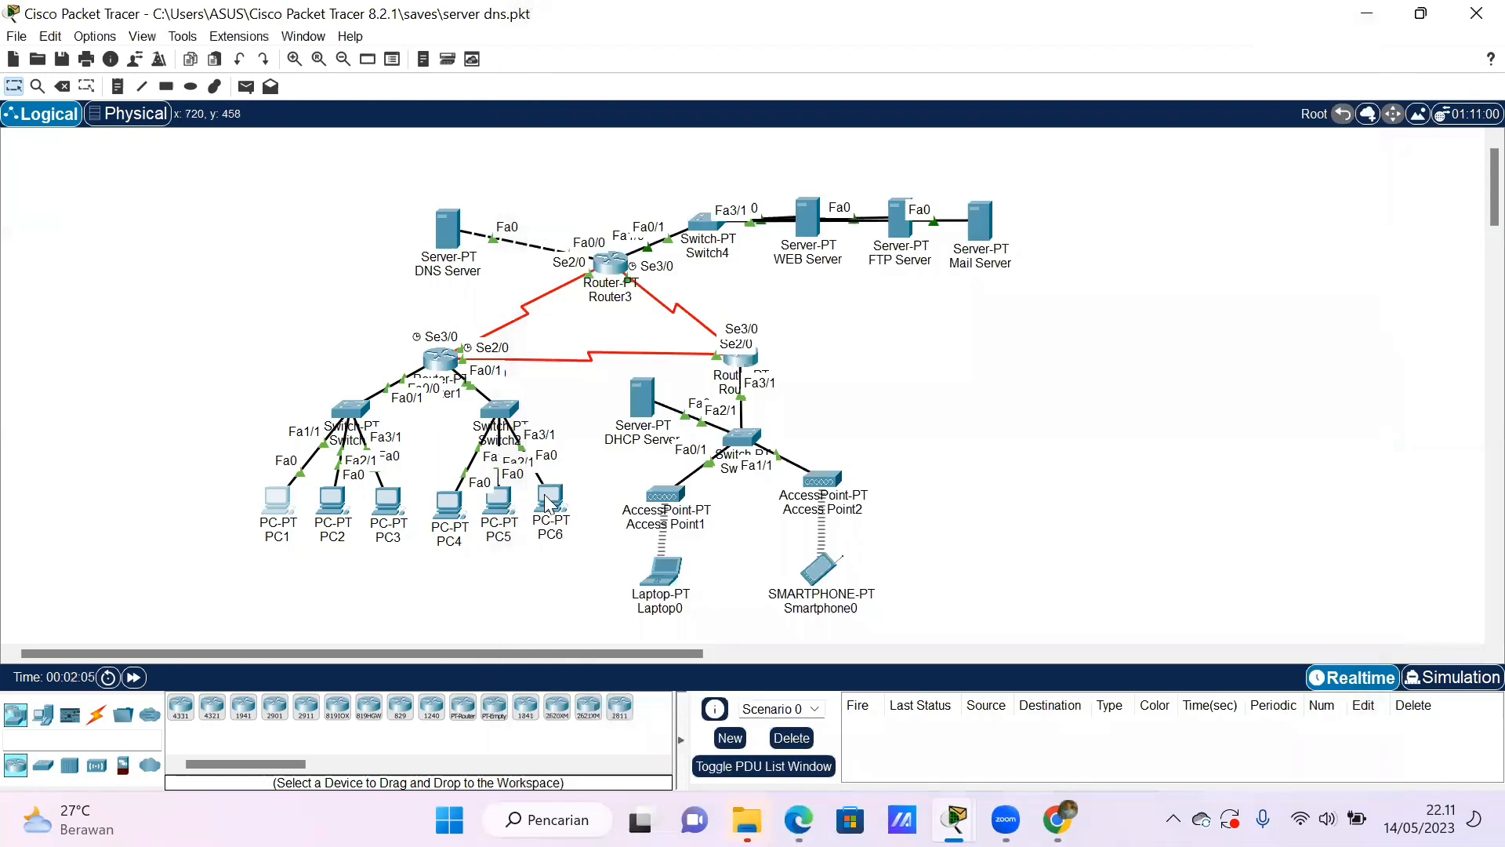
- Ping the web server at 43.43.43.1 from PC4's command prompt
click(450, 505)
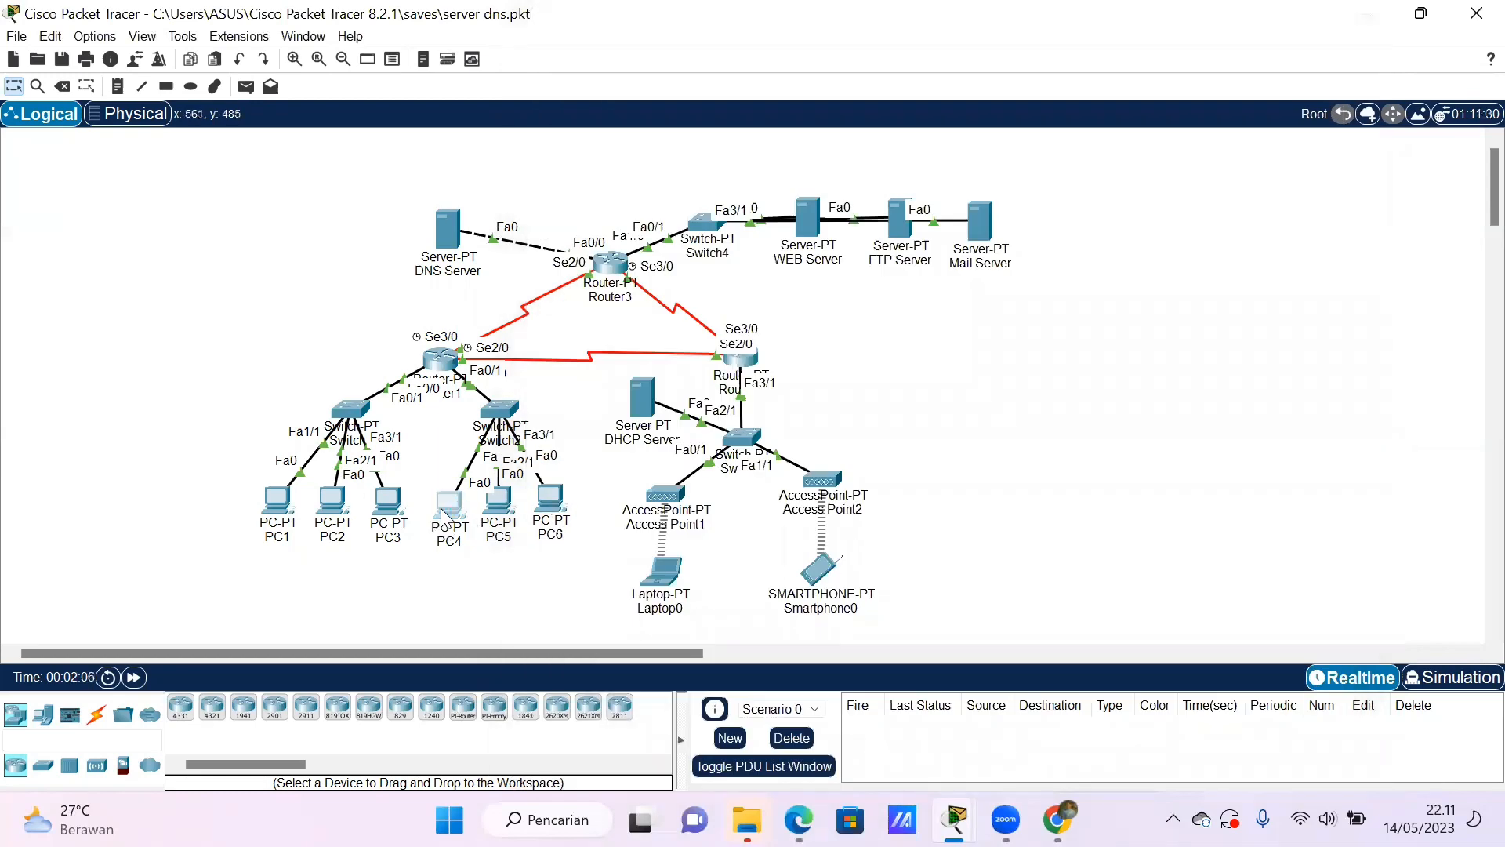
click(687, 56)
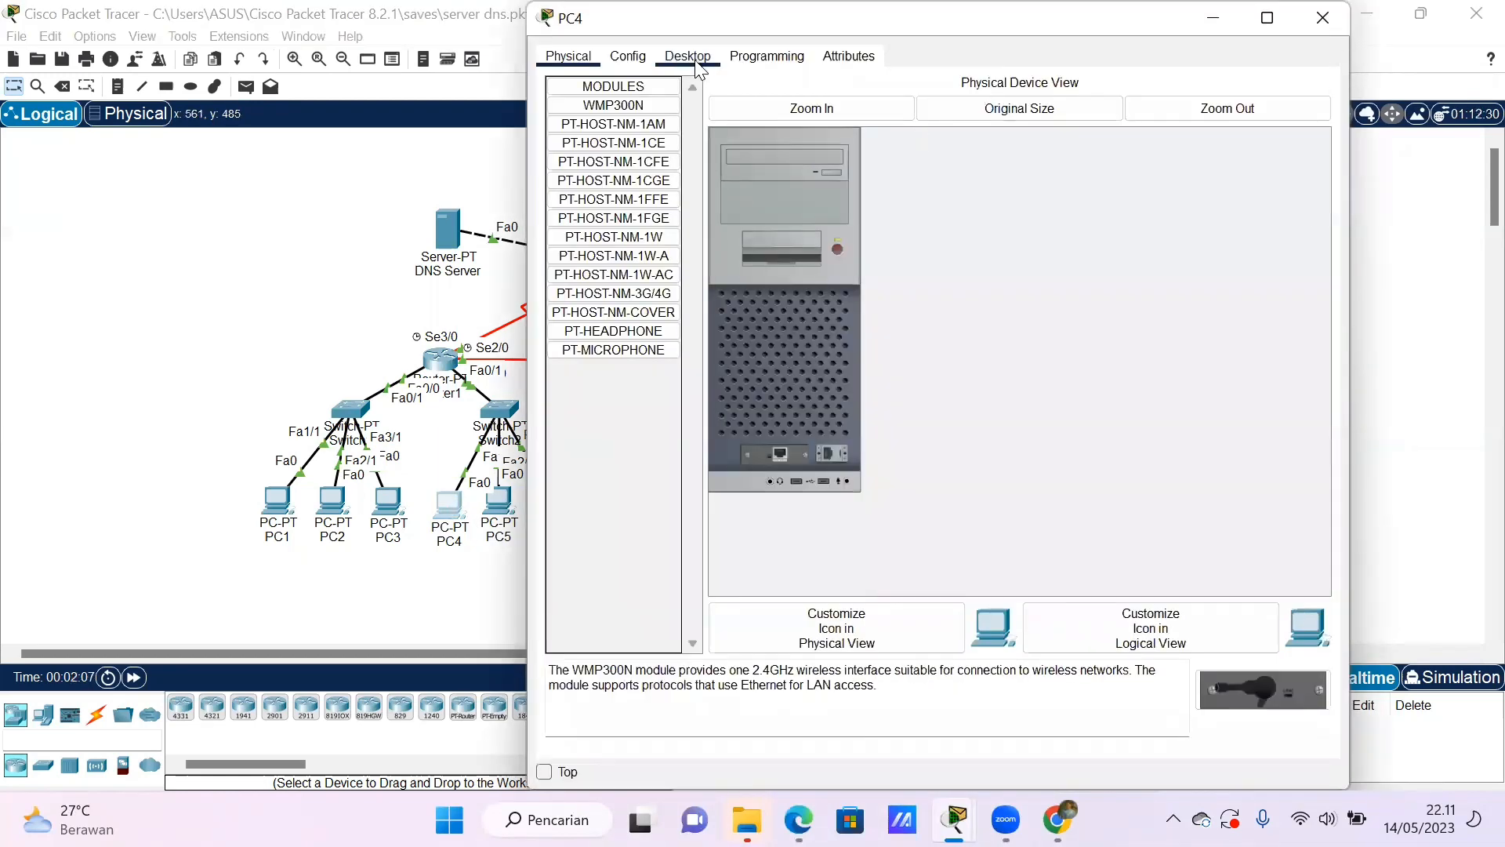
click(1068, 121)
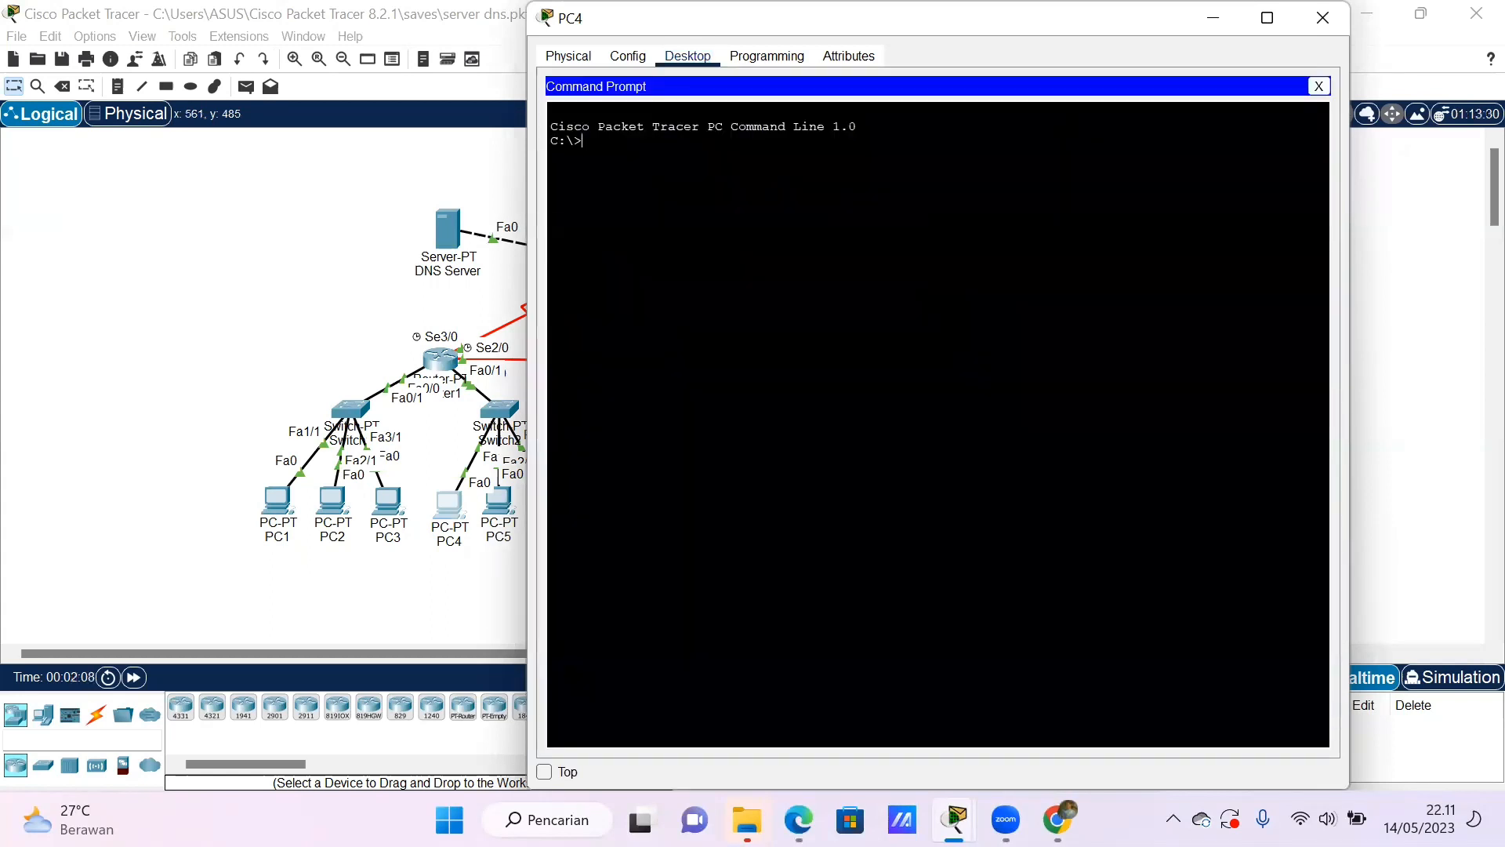
text(ping 43.43.43.1)
key(Return)
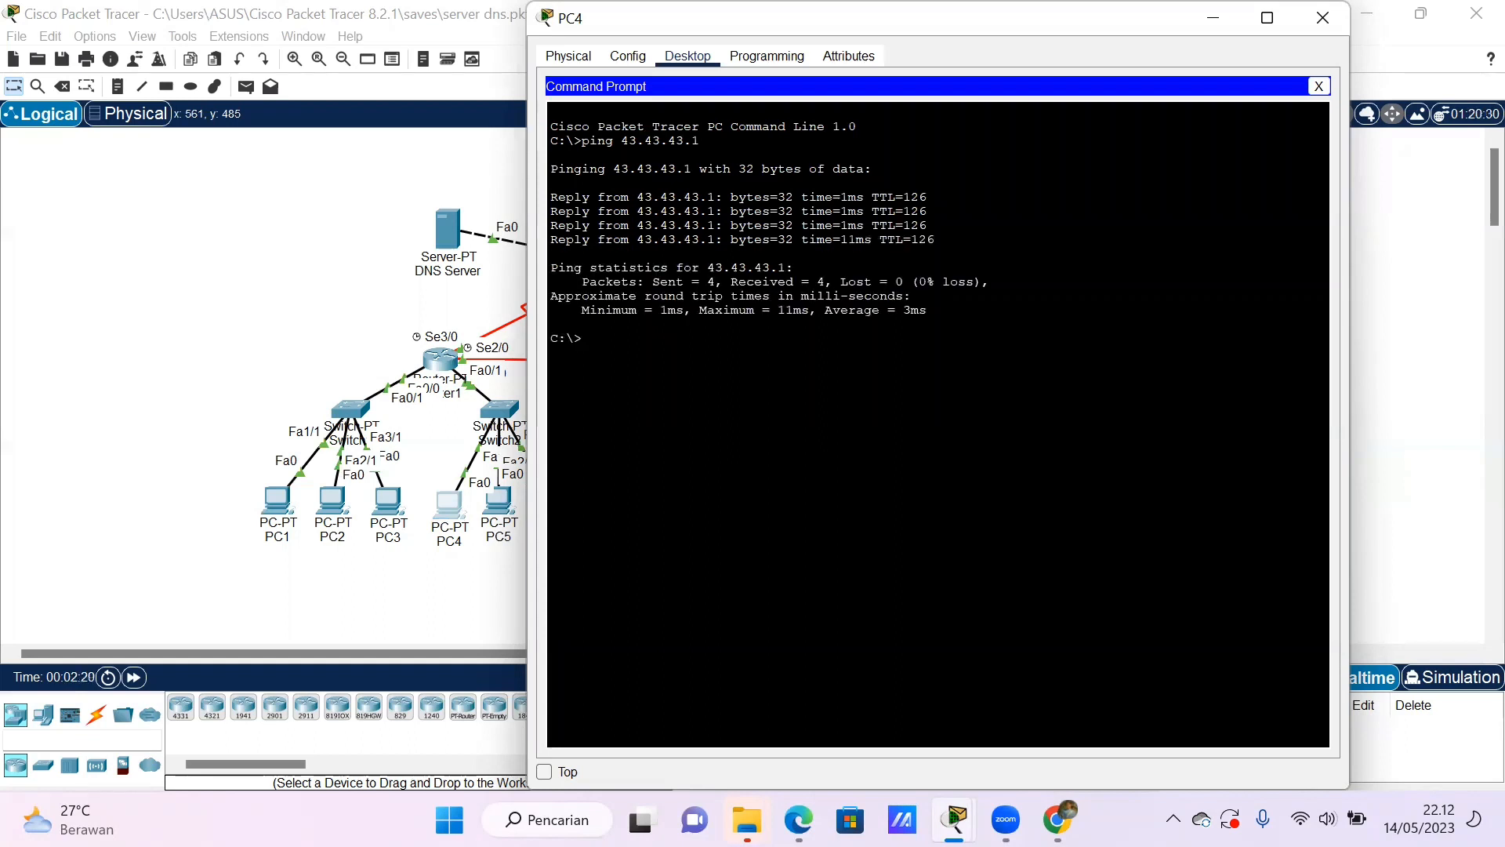
- Ping 31.31.31.1 from PC4's command prompt, and close the PC4 window
text(ping 31.31.31.1)
key(Return)
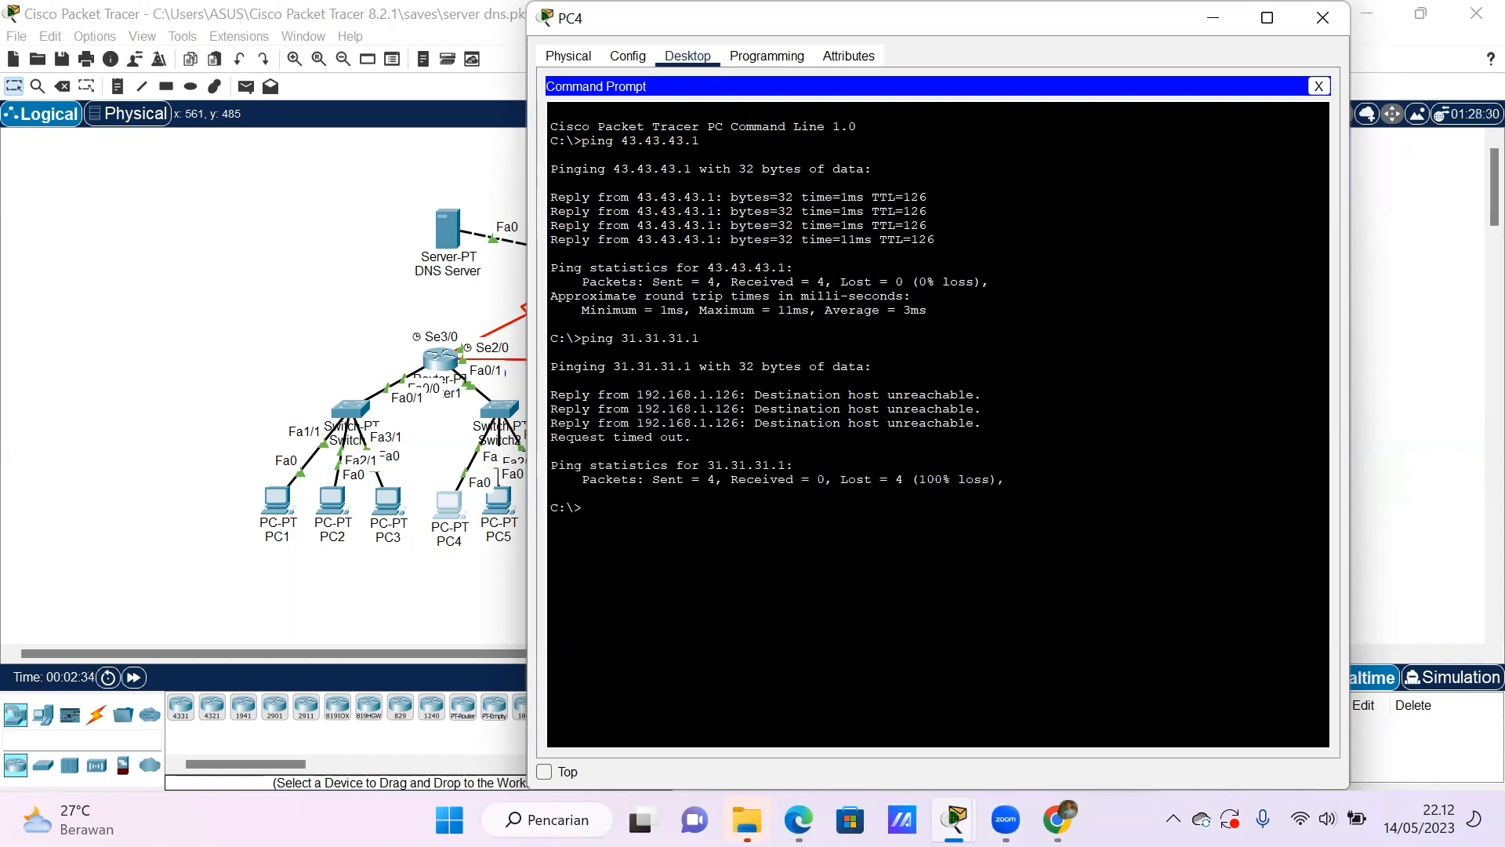
click(1310, 14)
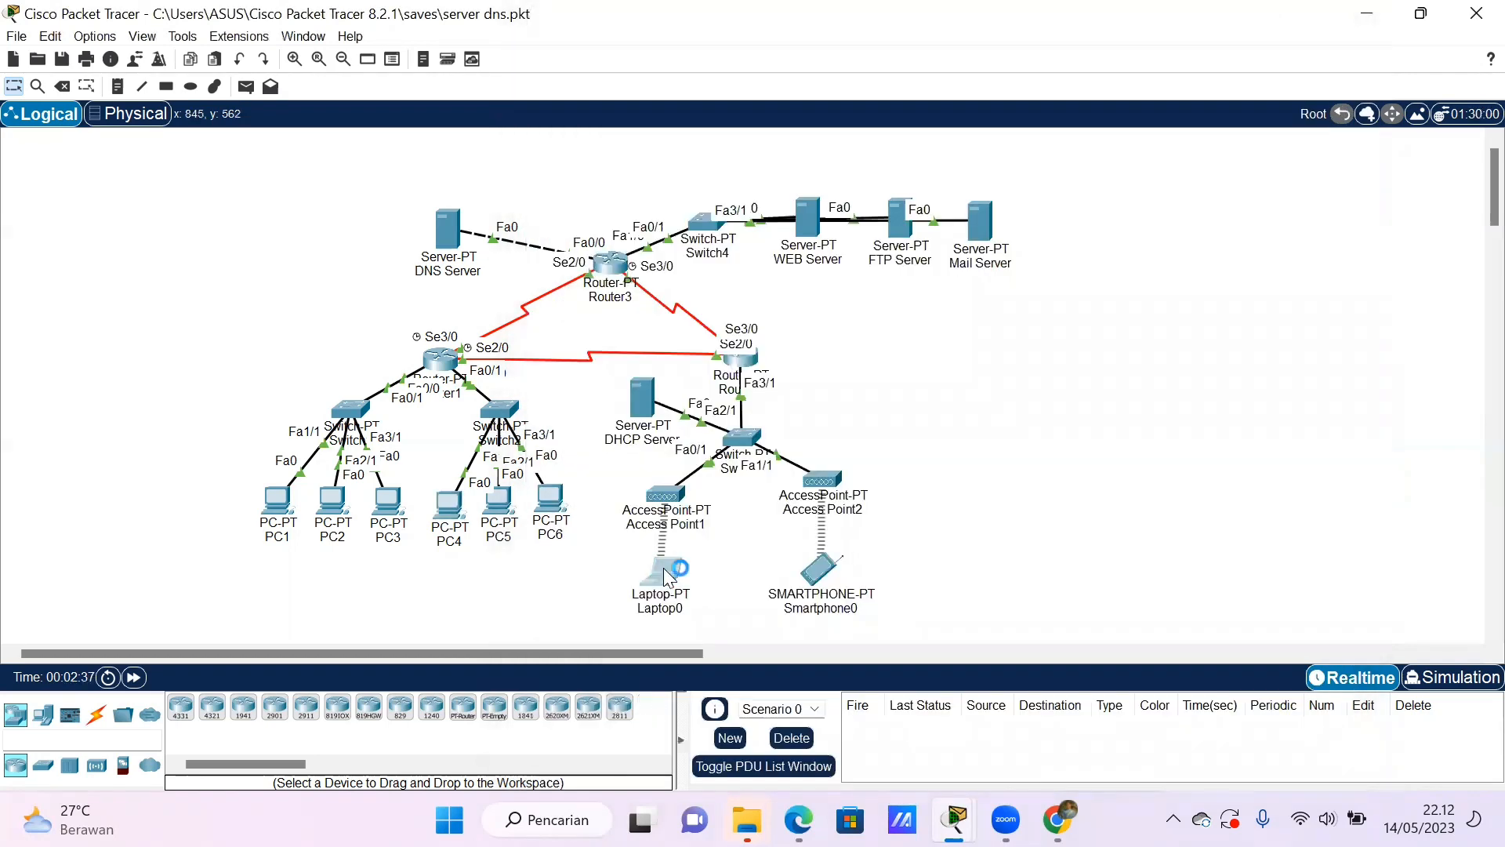
- Ping the web server at 43.43.43.1 from Laptop0's command prompt
click(664, 568)
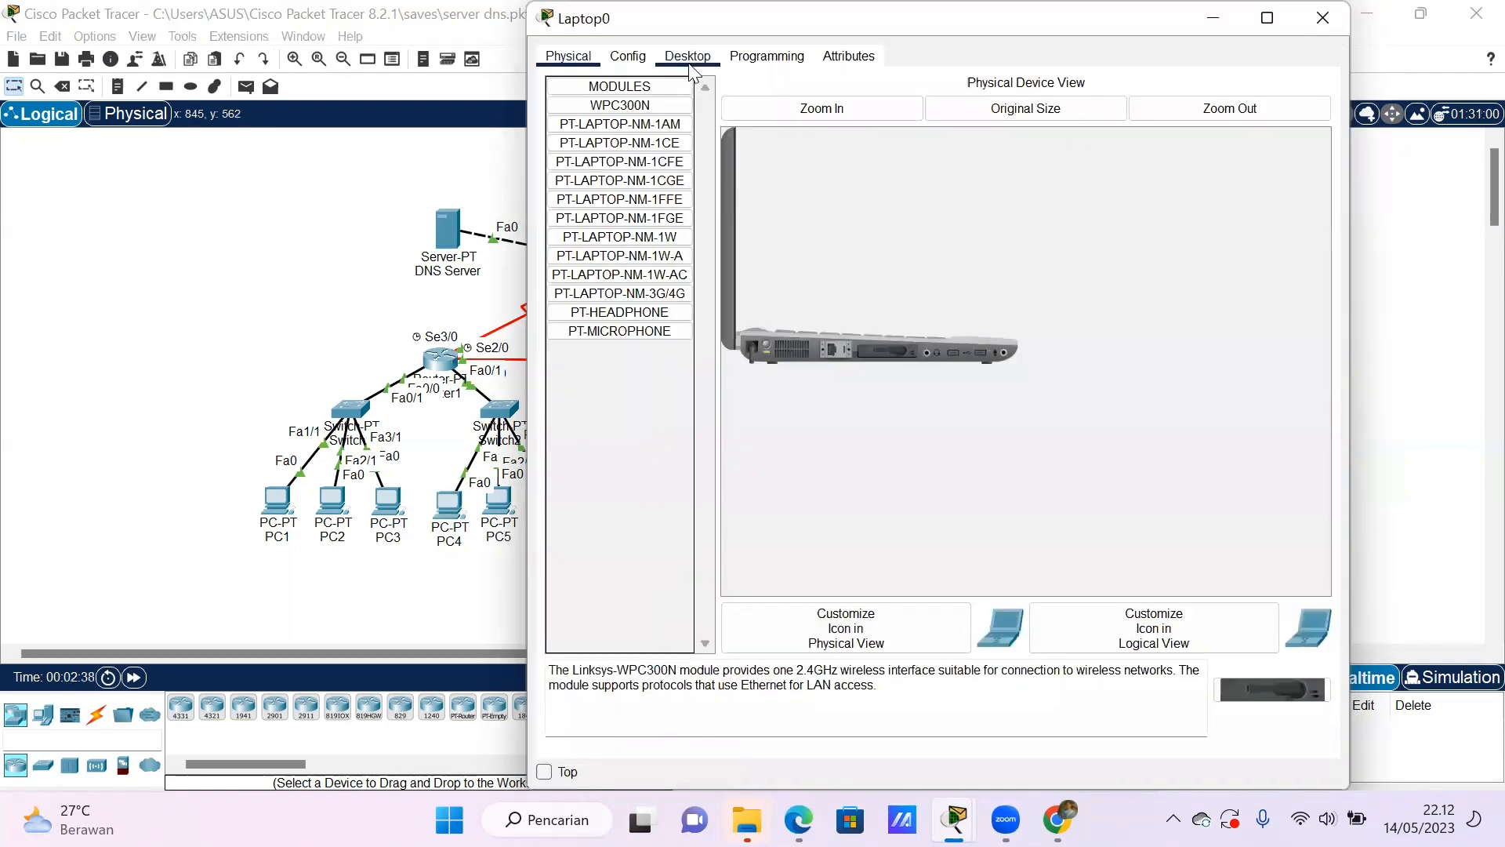
click(689, 57)
click(1082, 119)
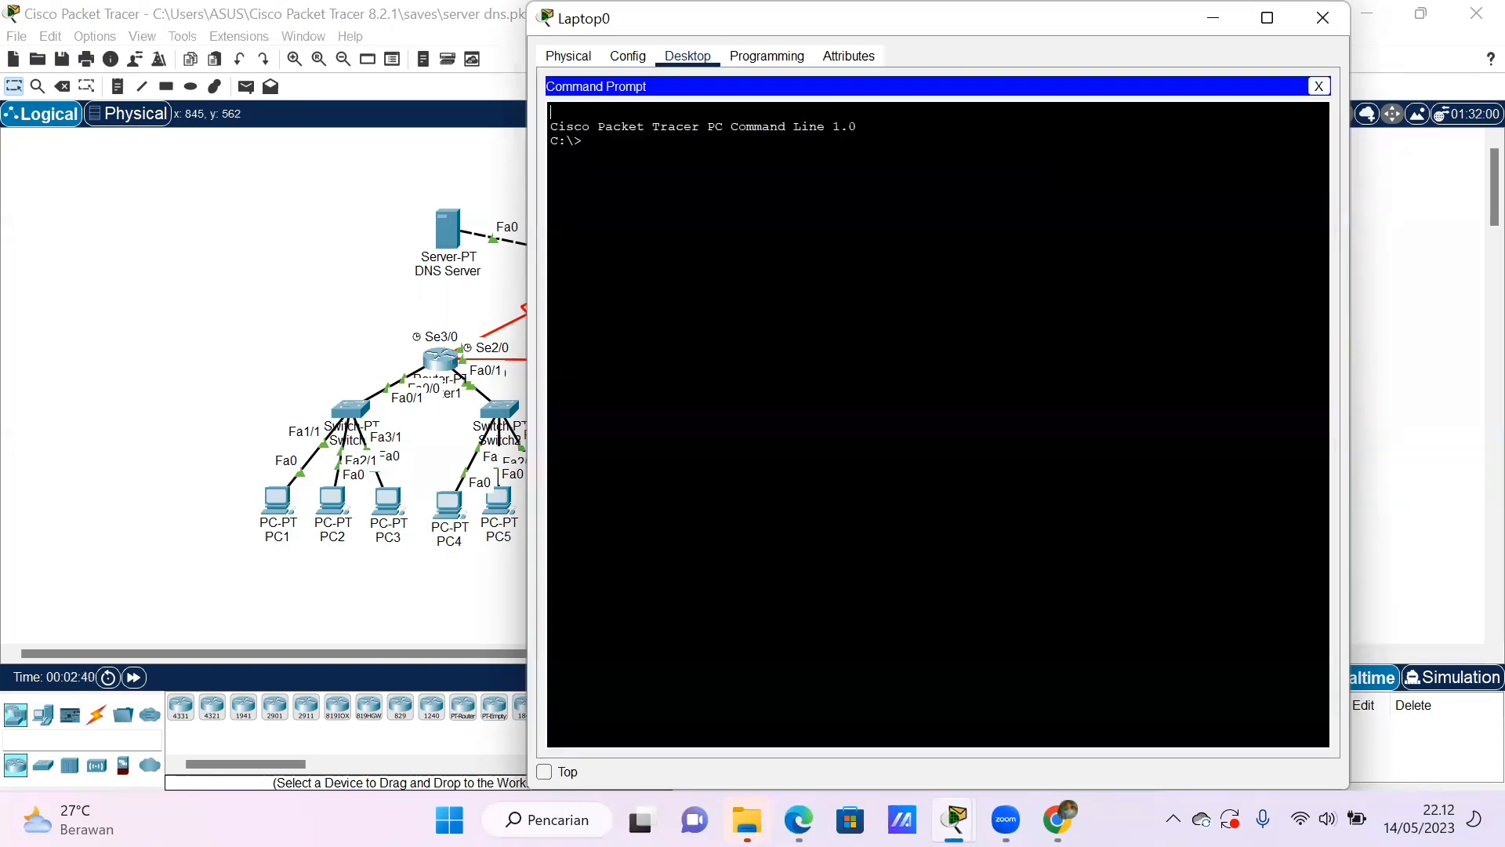
text(ping 43.43.43.1)
key(Return)
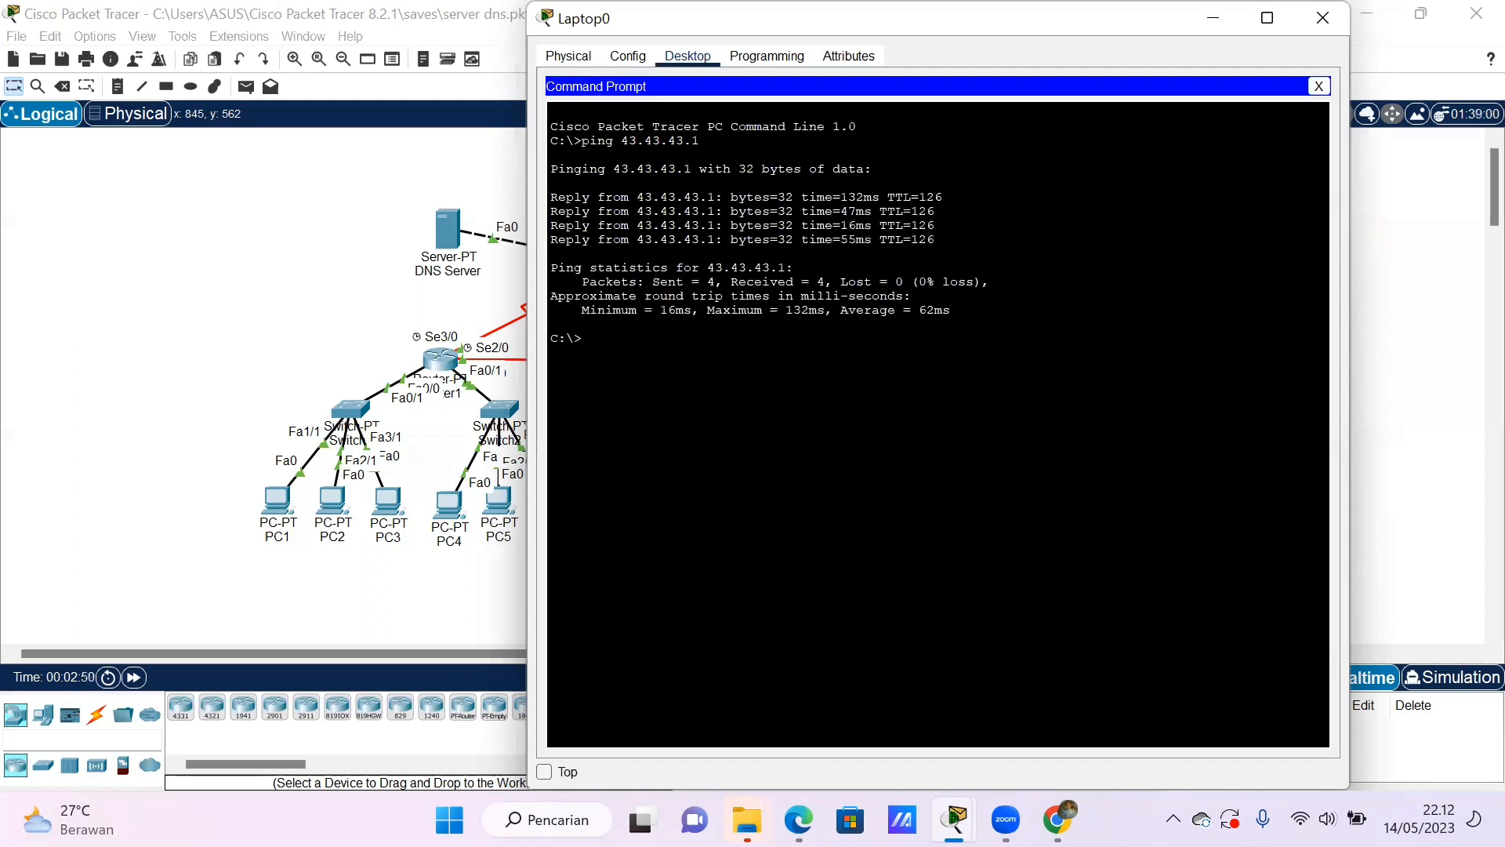
- Ping 31.31.31.1 from Laptop0's command prompt, and close the Laptop0 window
text(ping 31.31.31.1)
key(Return)
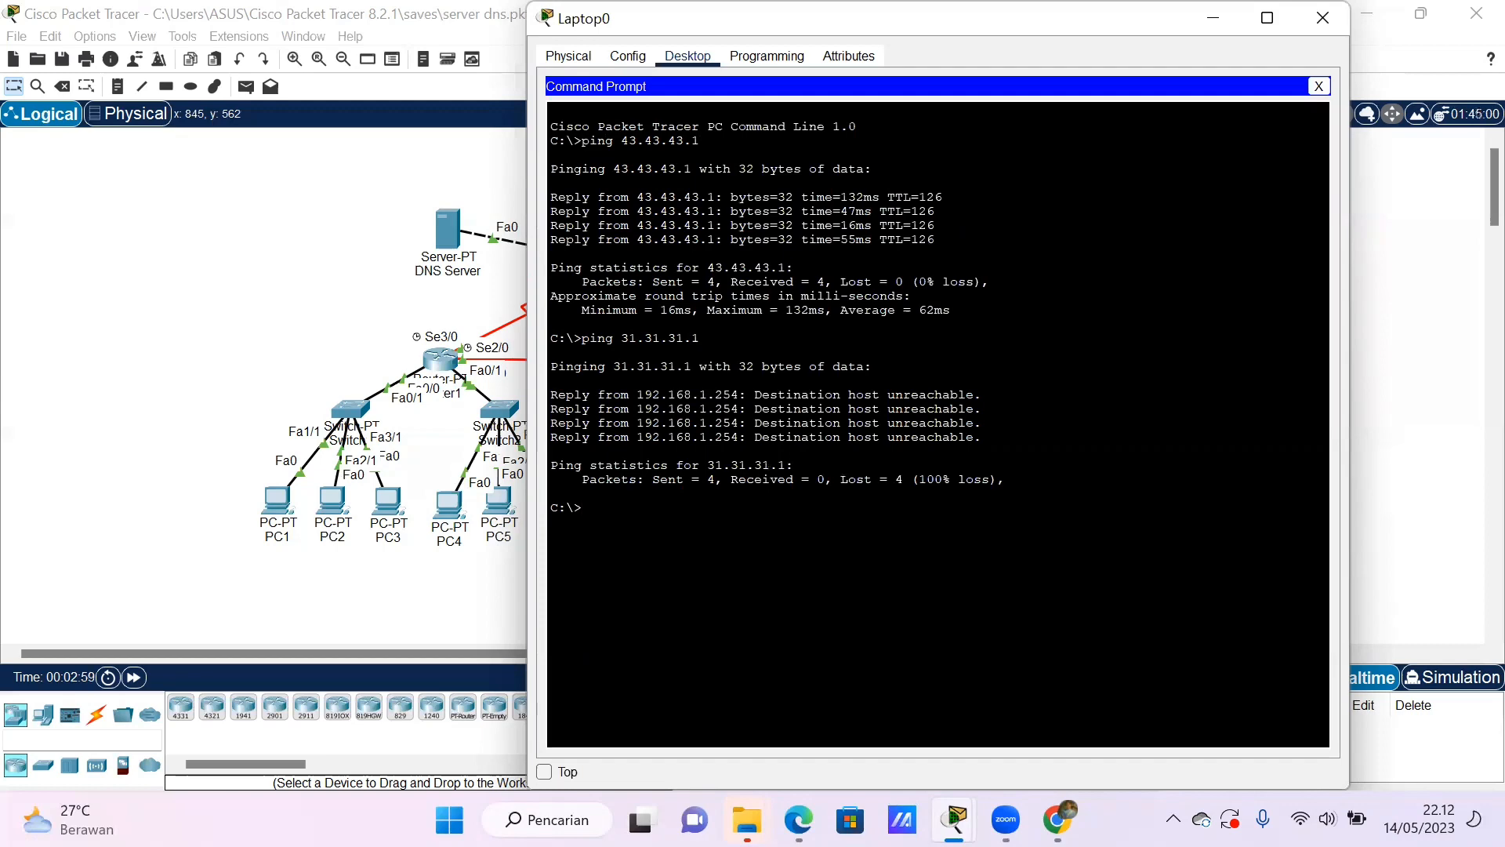
click(1324, 24)
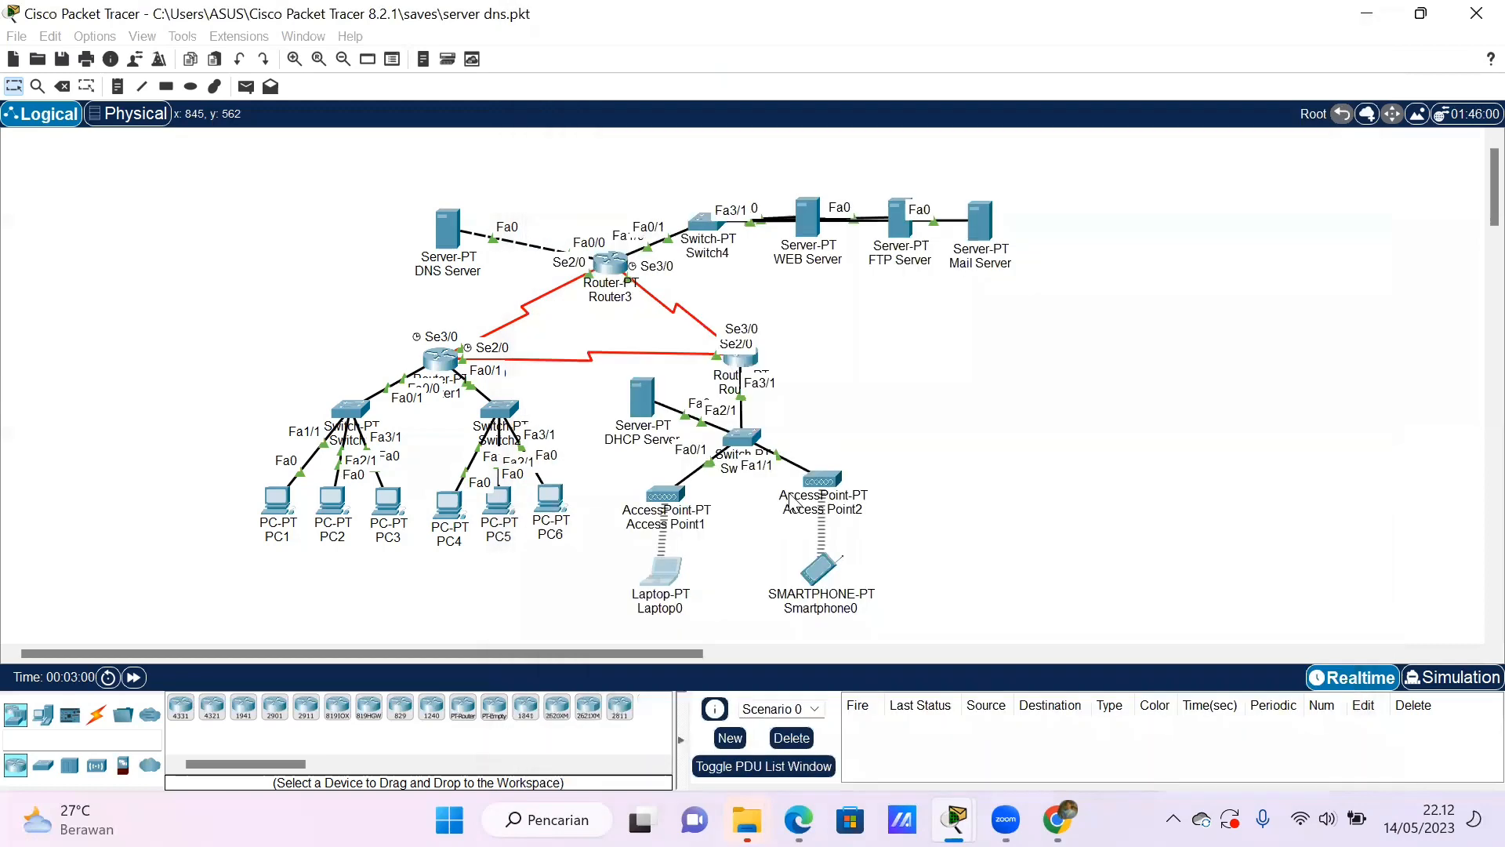
- Ping the web server at 43.43.43.1 from Smartphone0's command prompt
click(821, 566)
click(684, 205)
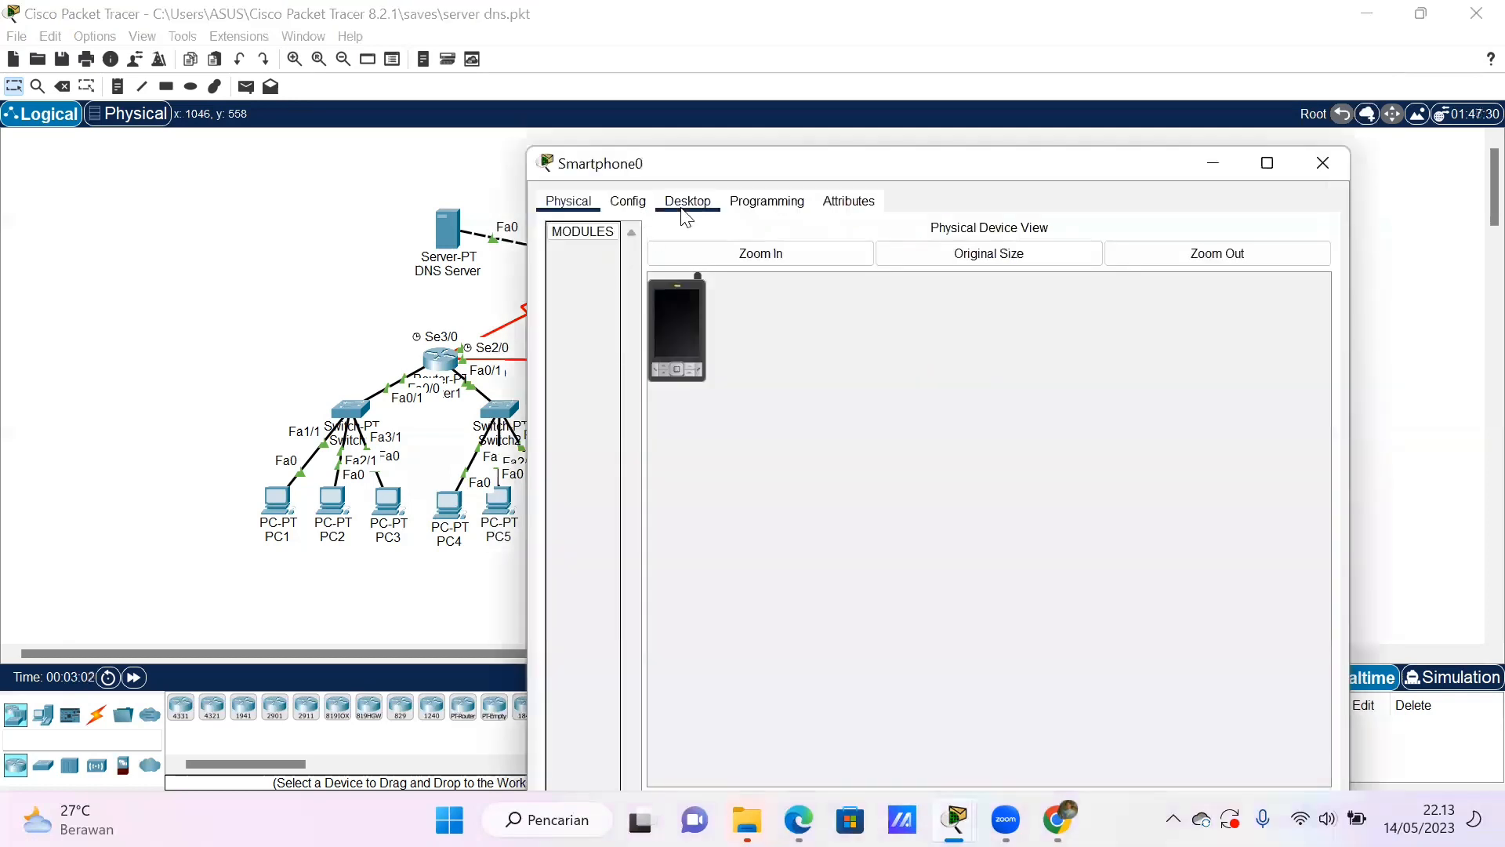
click(955, 279)
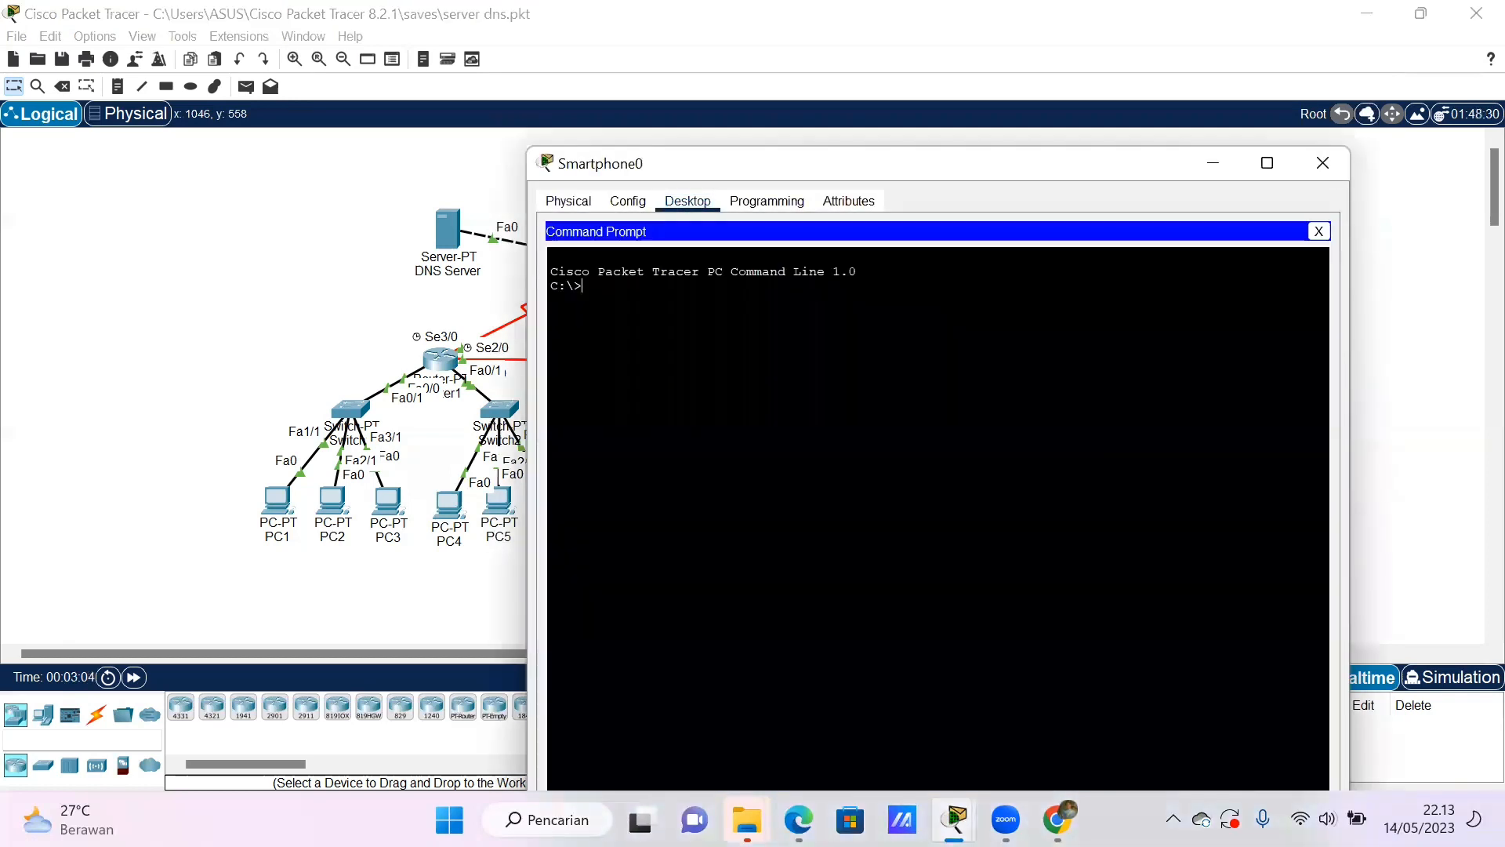
text(ping 43.43.43.1)
key(Return)
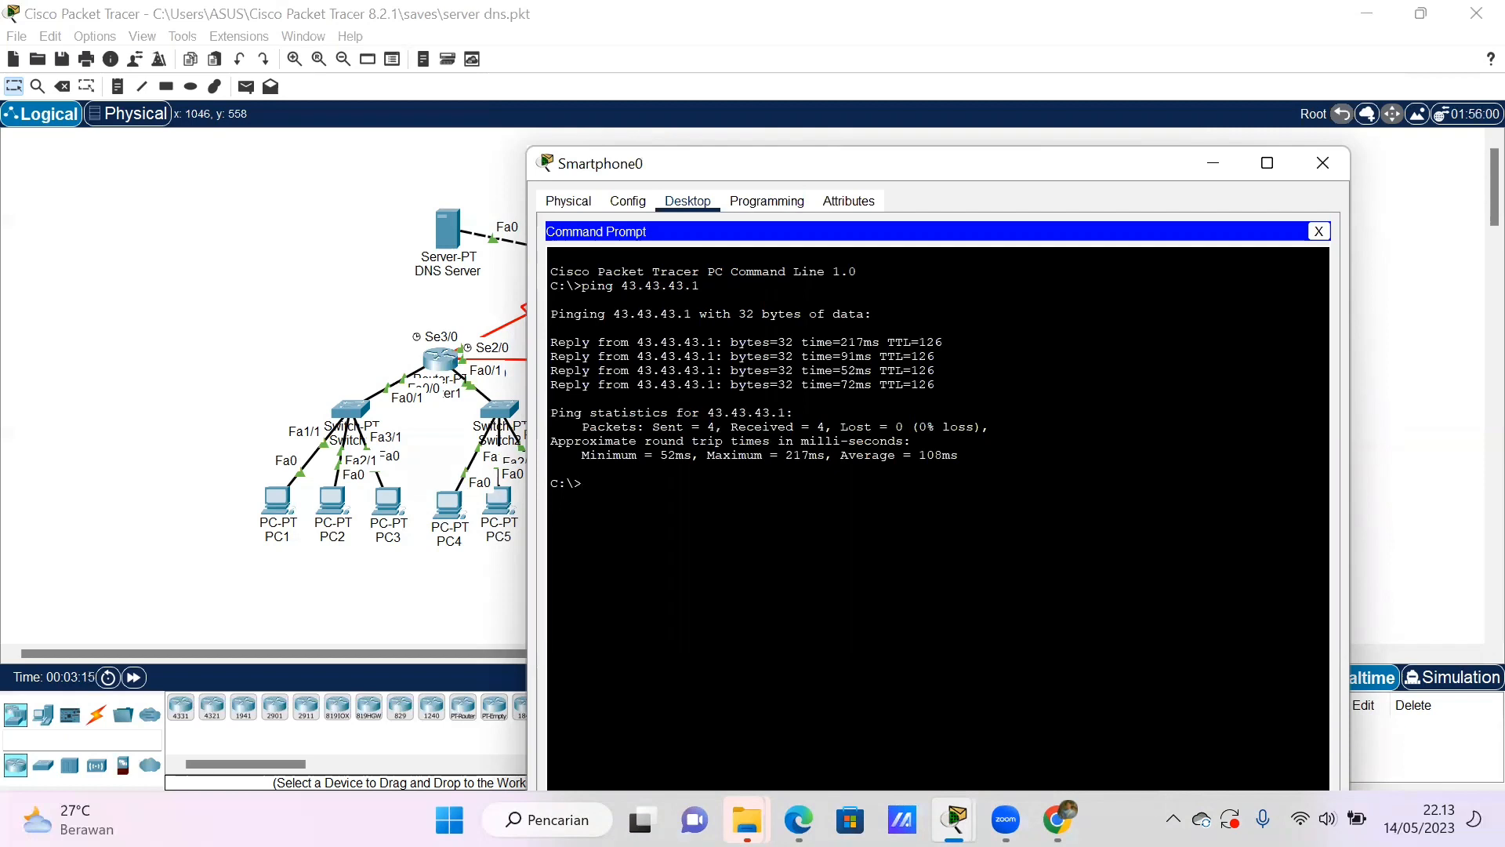
- Ping 31.31.31.1 from Smartphone0's command prompt, and close the Smartphone0 window
text(ping 31.31.31.1)
key(Return)
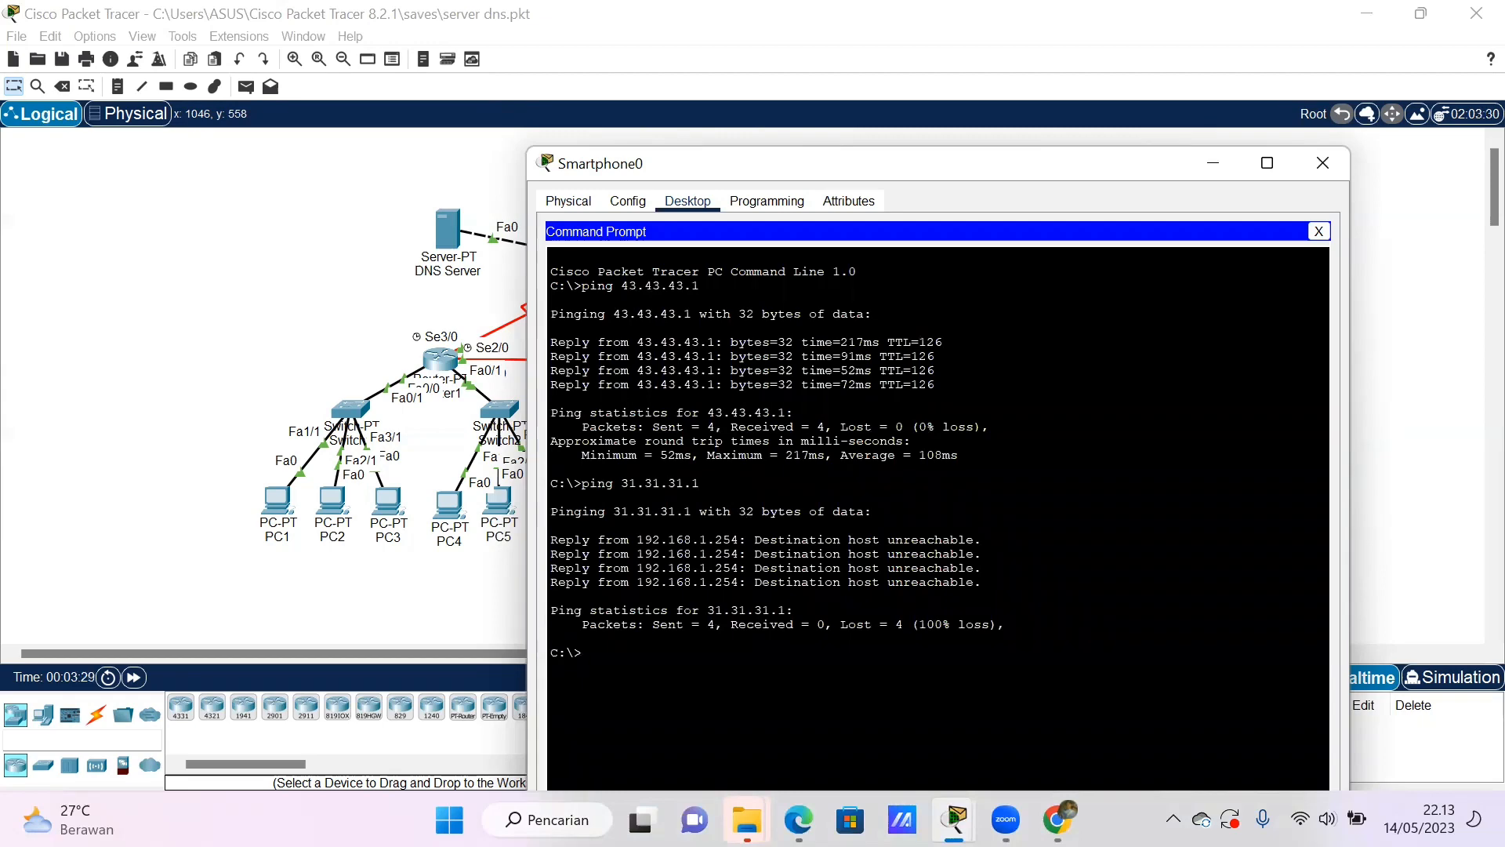
click(1310, 163)
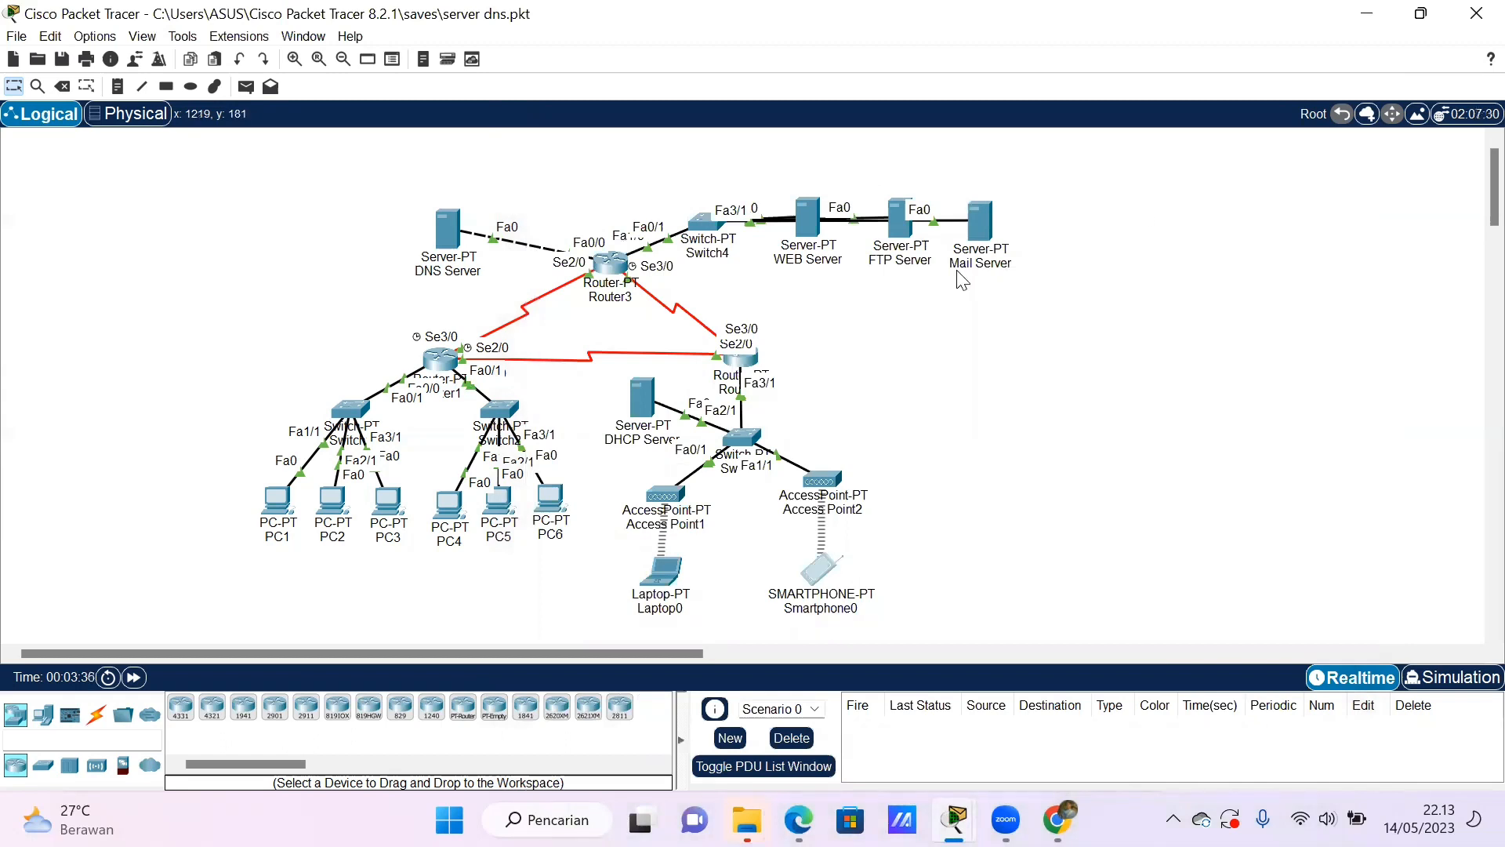
- Review the DNS service's resource records on the DNS Server, and close its window
click(448, 233)
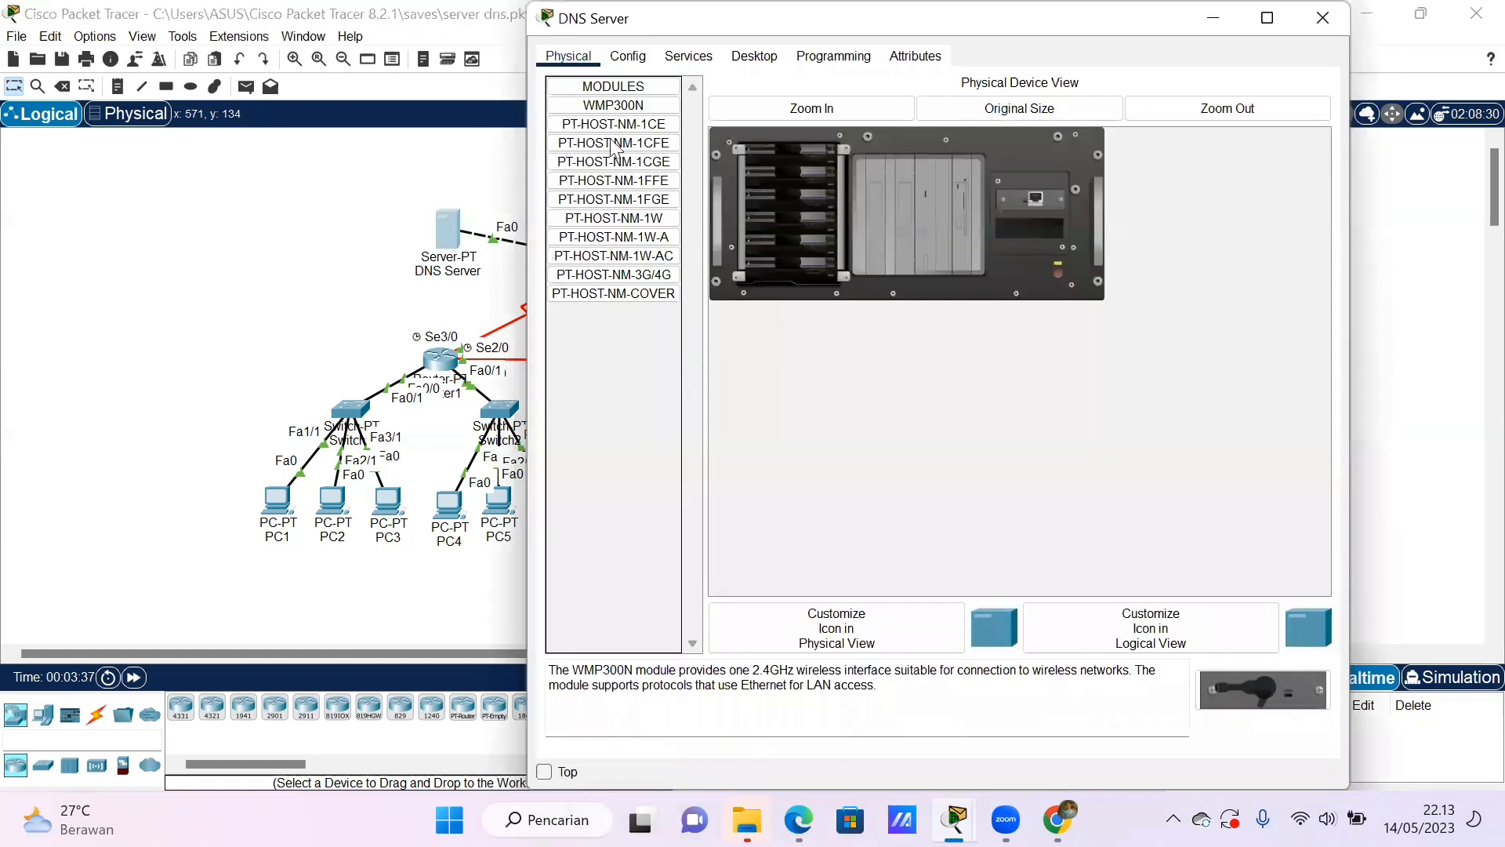
click(710, 58)
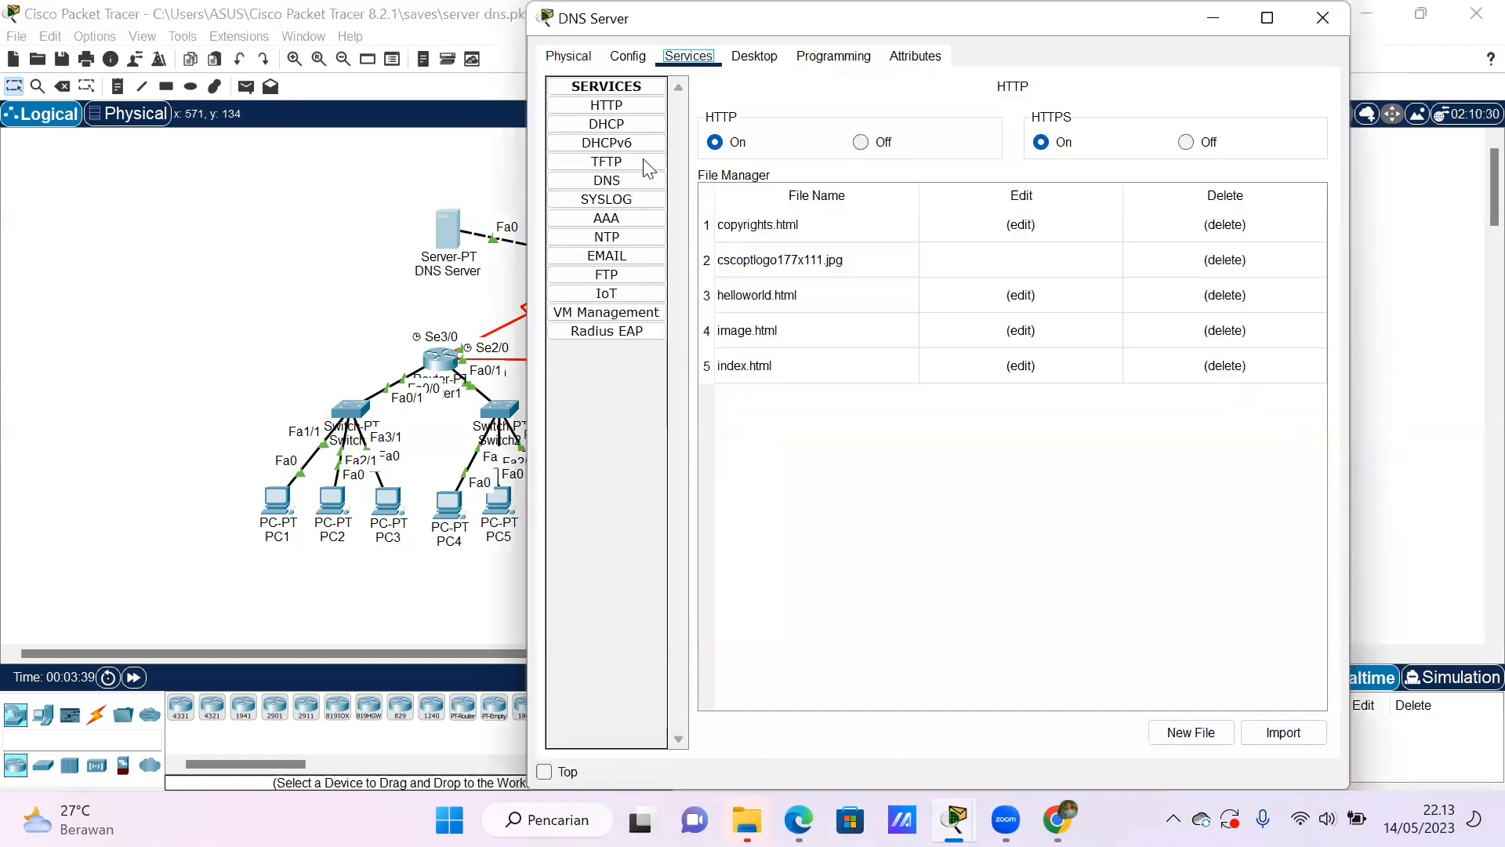
click(634, 182)
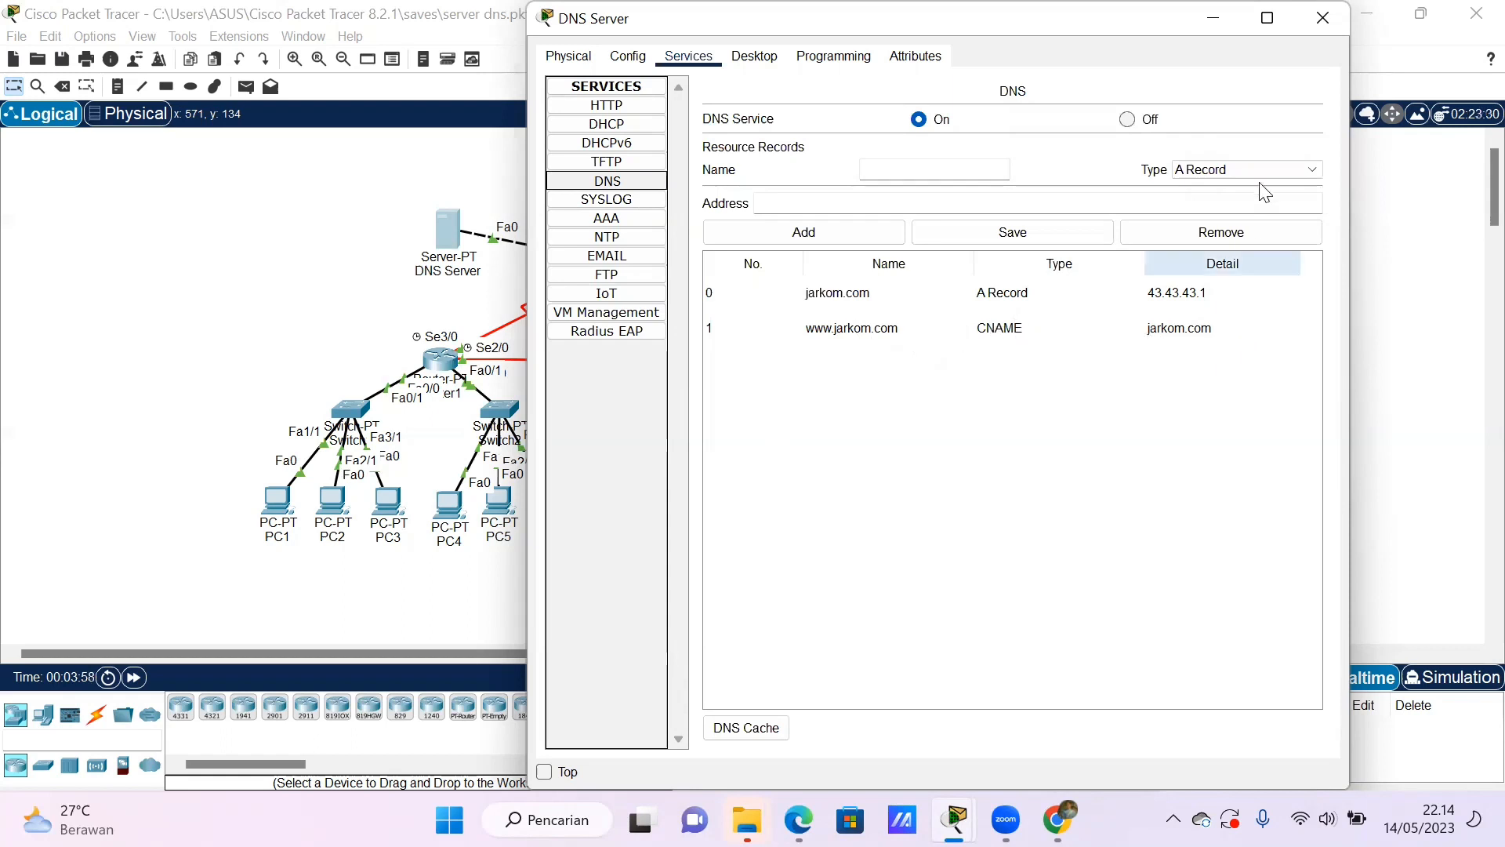
click(1324, 19)
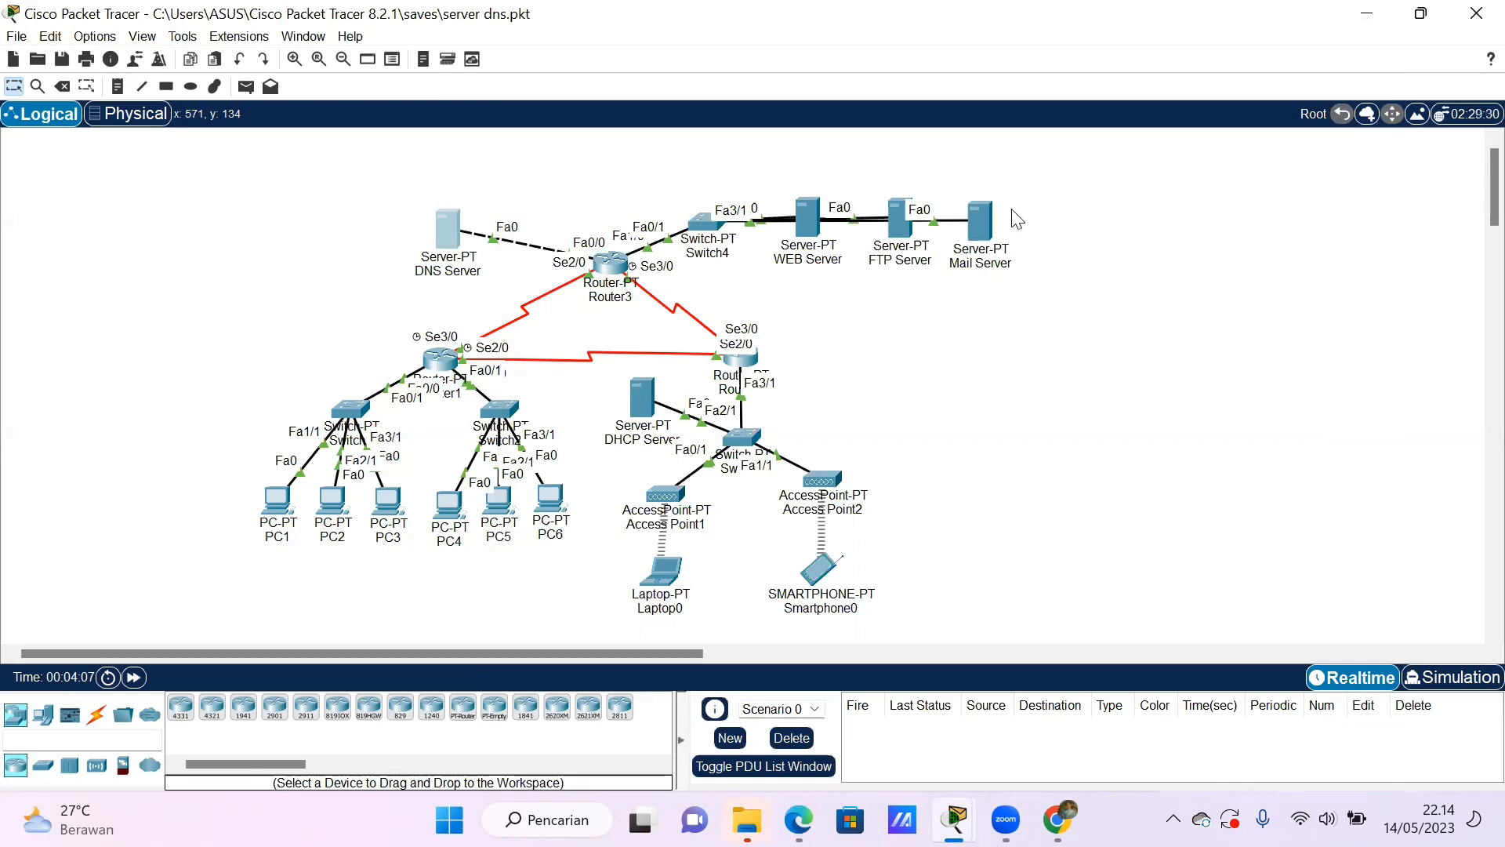
- Resolve jarkom.com with nslookup from PC1's command prompt
click(278, 503)
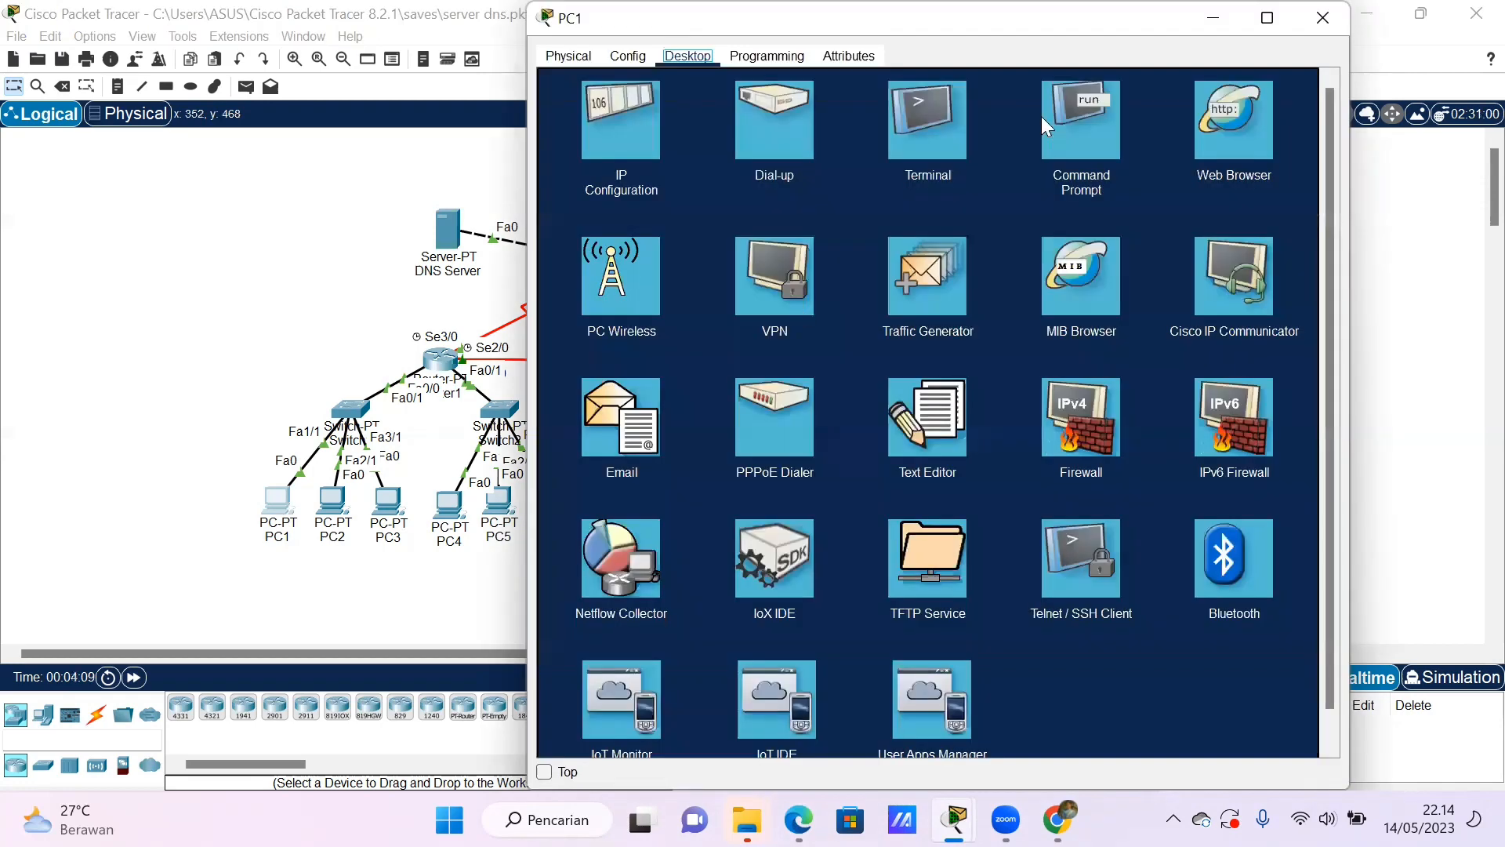
click(1049, 121)
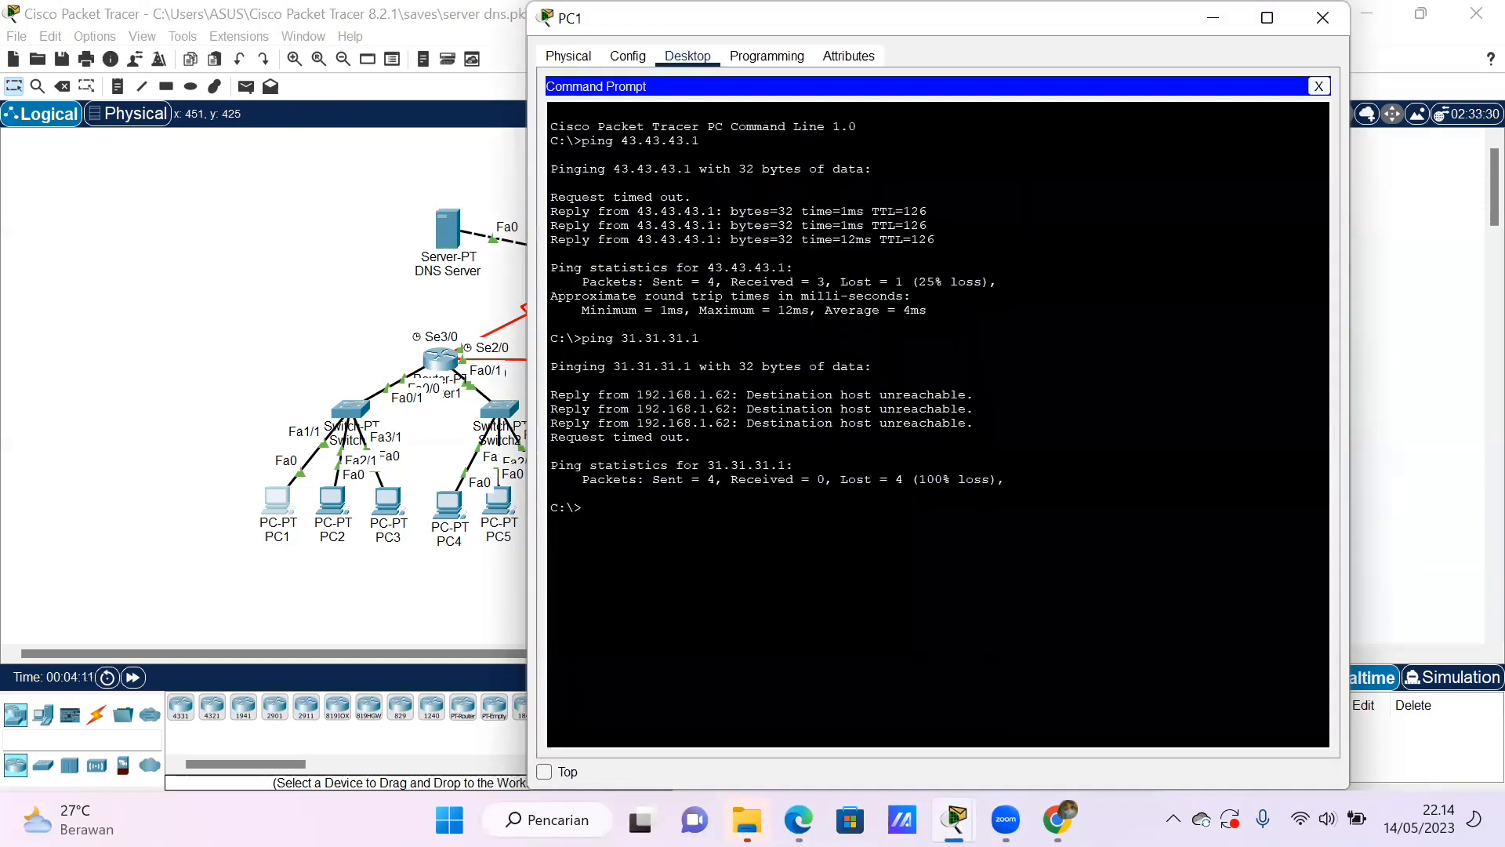
text(nslookup jarkom)
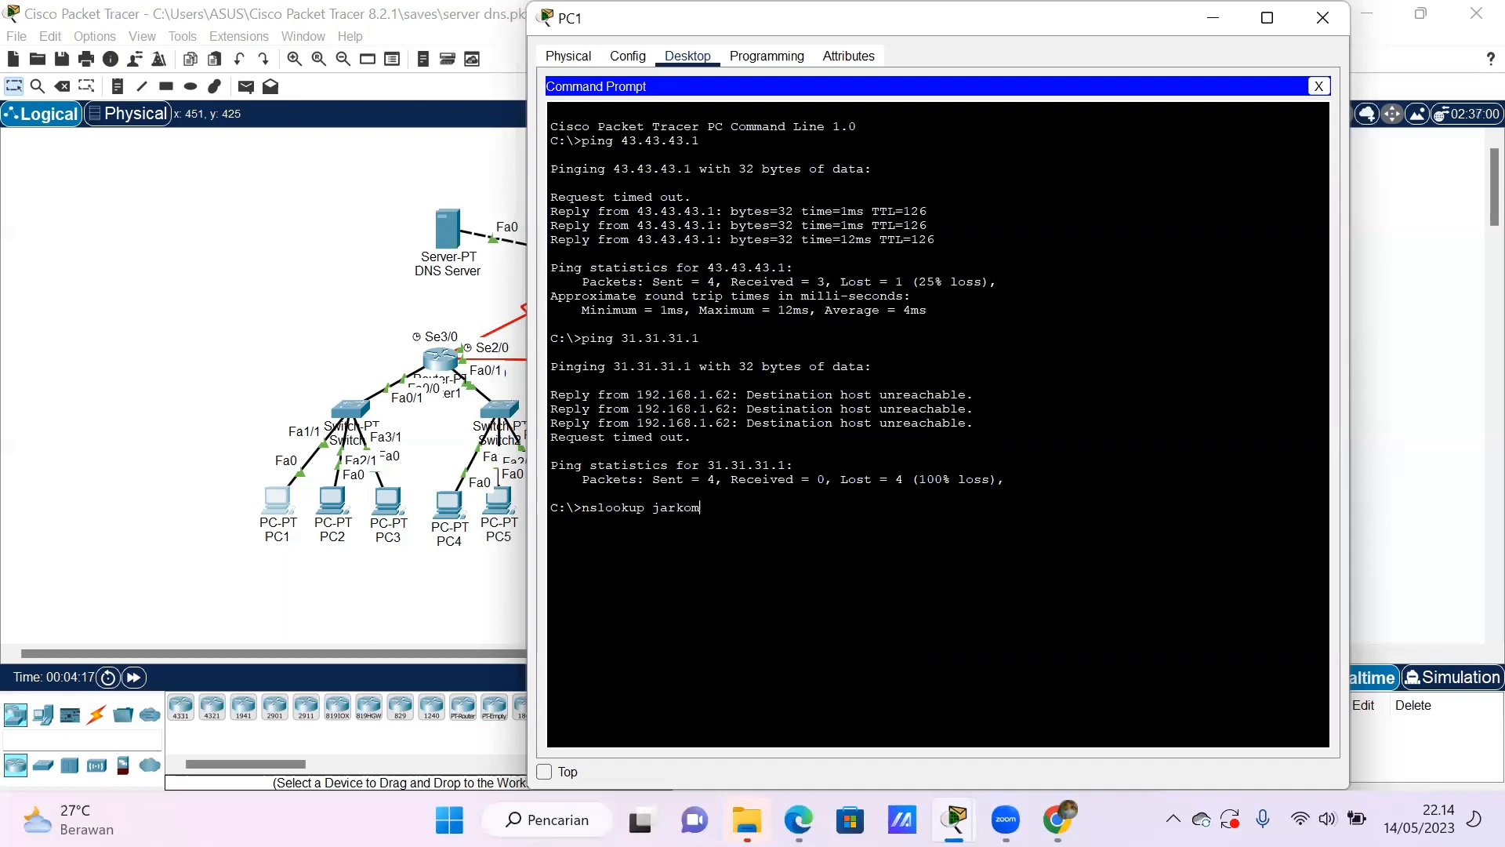
text(.com)
key(Return)
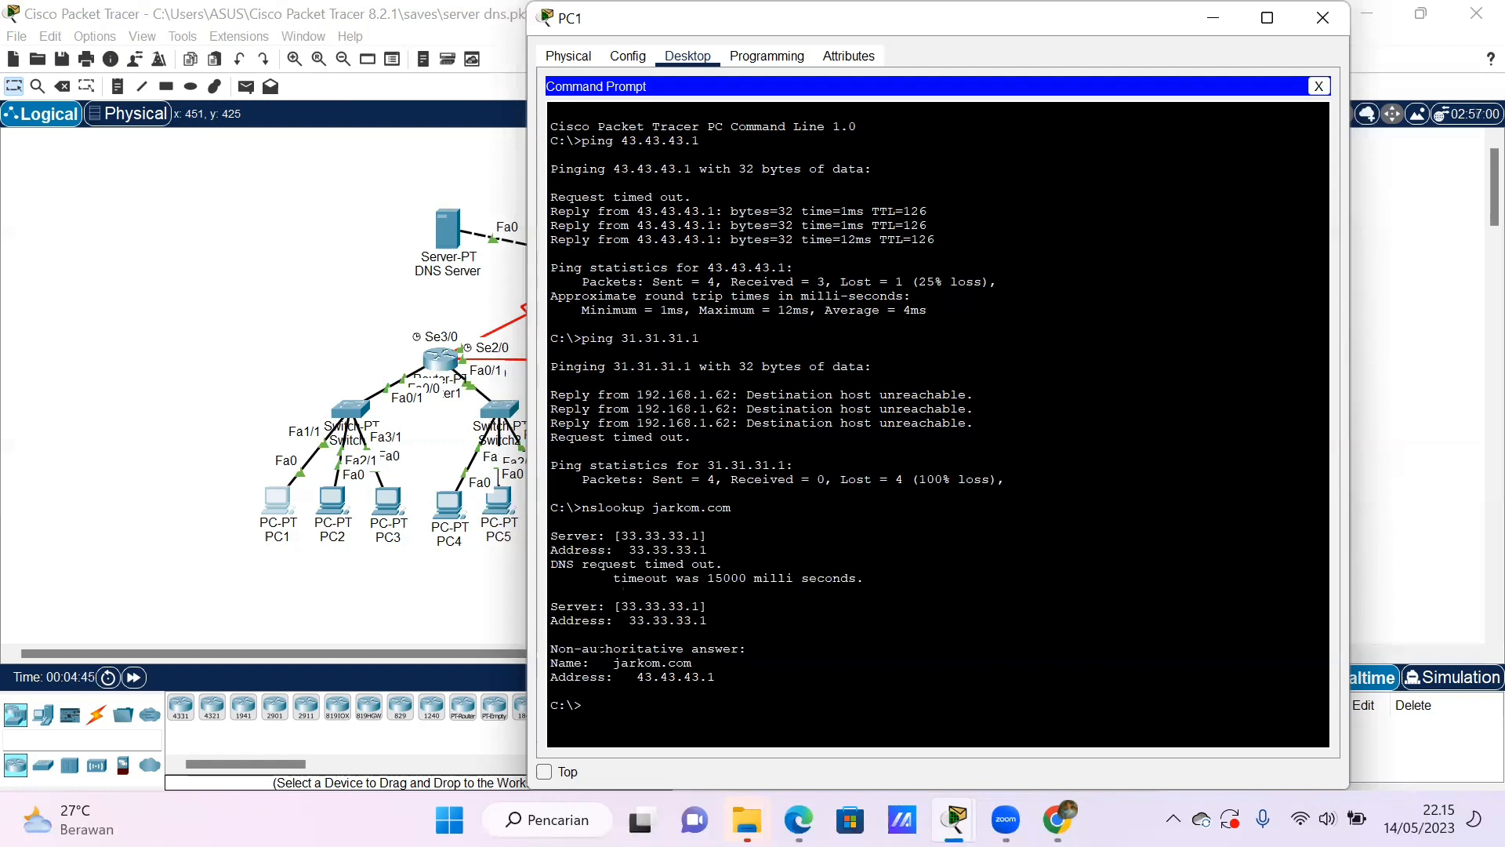
text(nslookup www.jarkom.com)
key(Return)
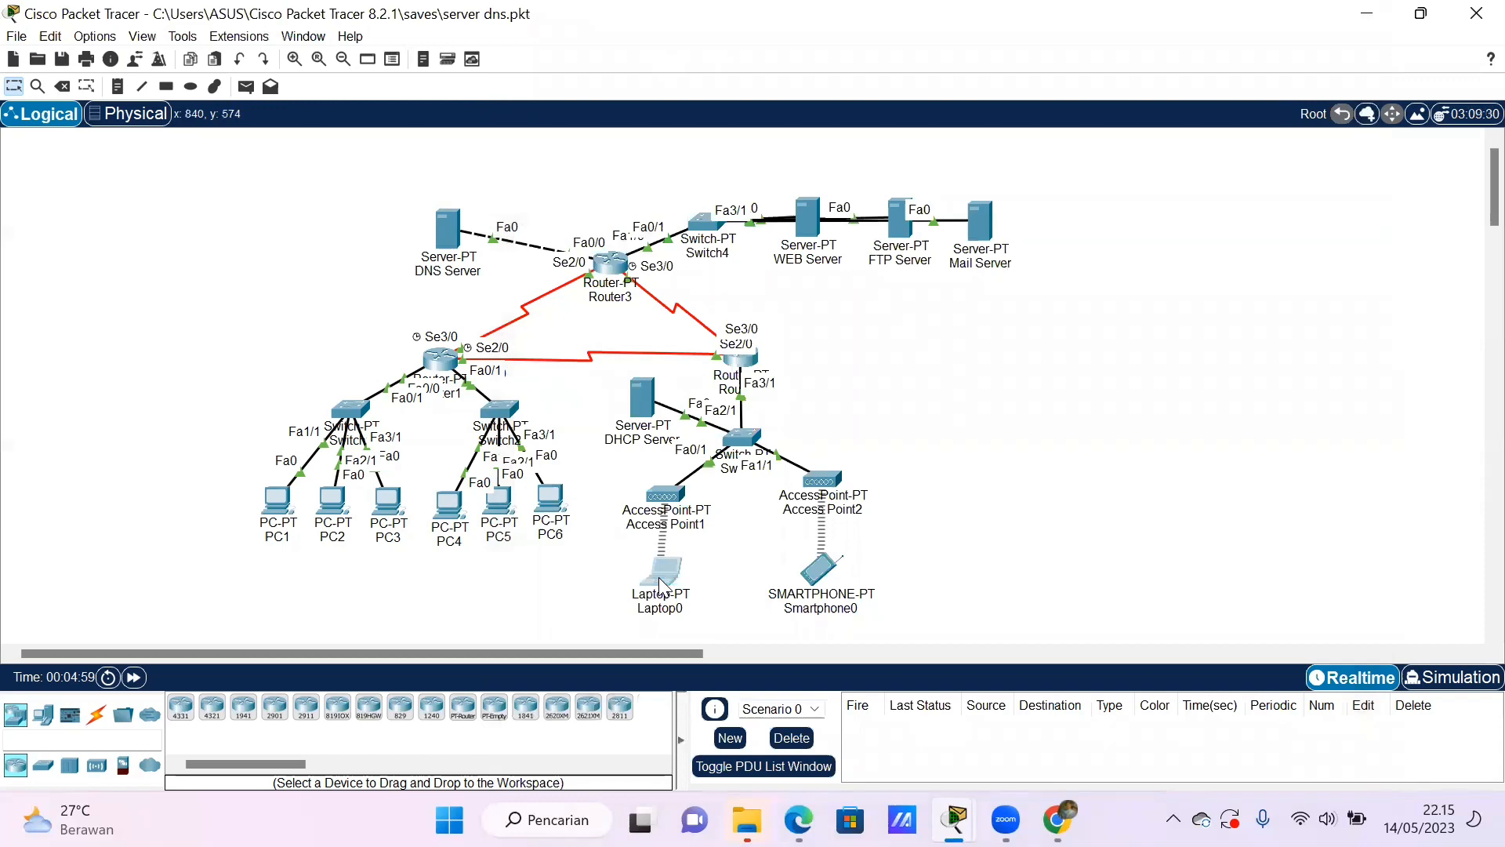
- Resolve jarkom.com with nslookup from Laptop0's command prompt
click(660, 584)
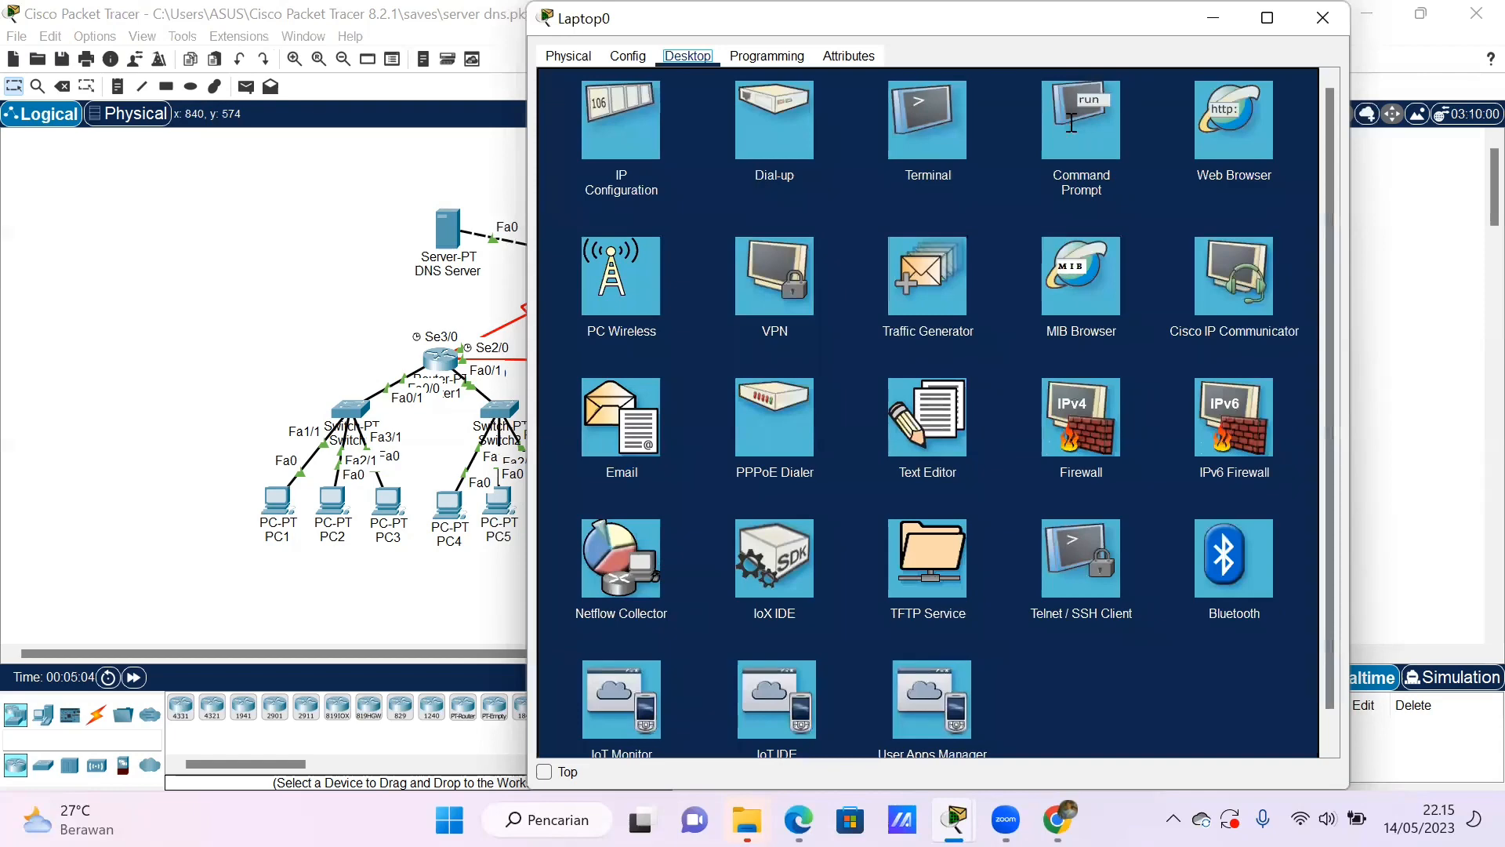
click(1071, 122)
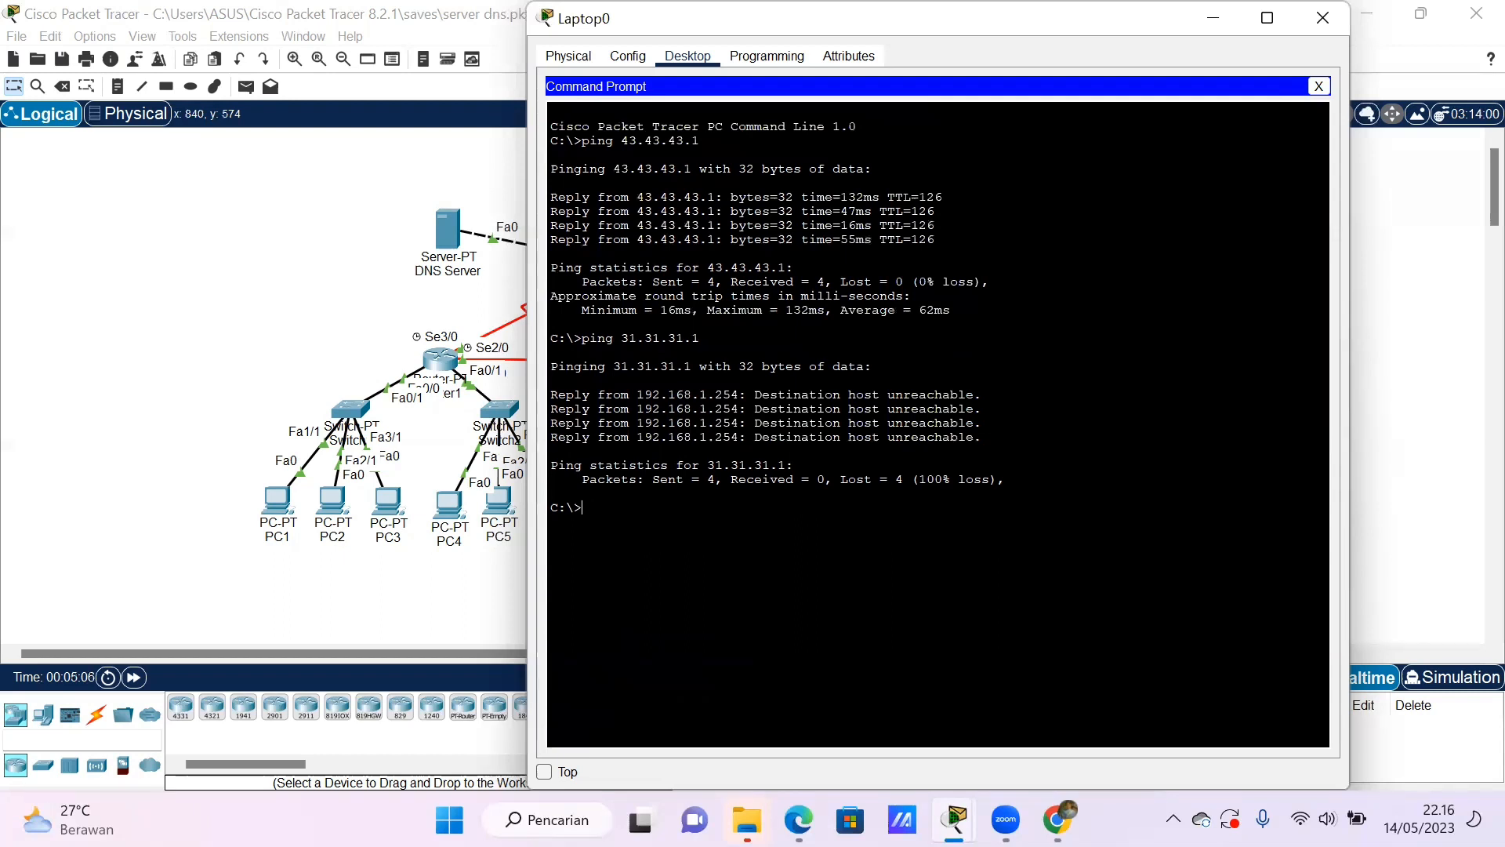
text(nslook)
text(up)
text( ja)
text(rkom.)
text(ccm)
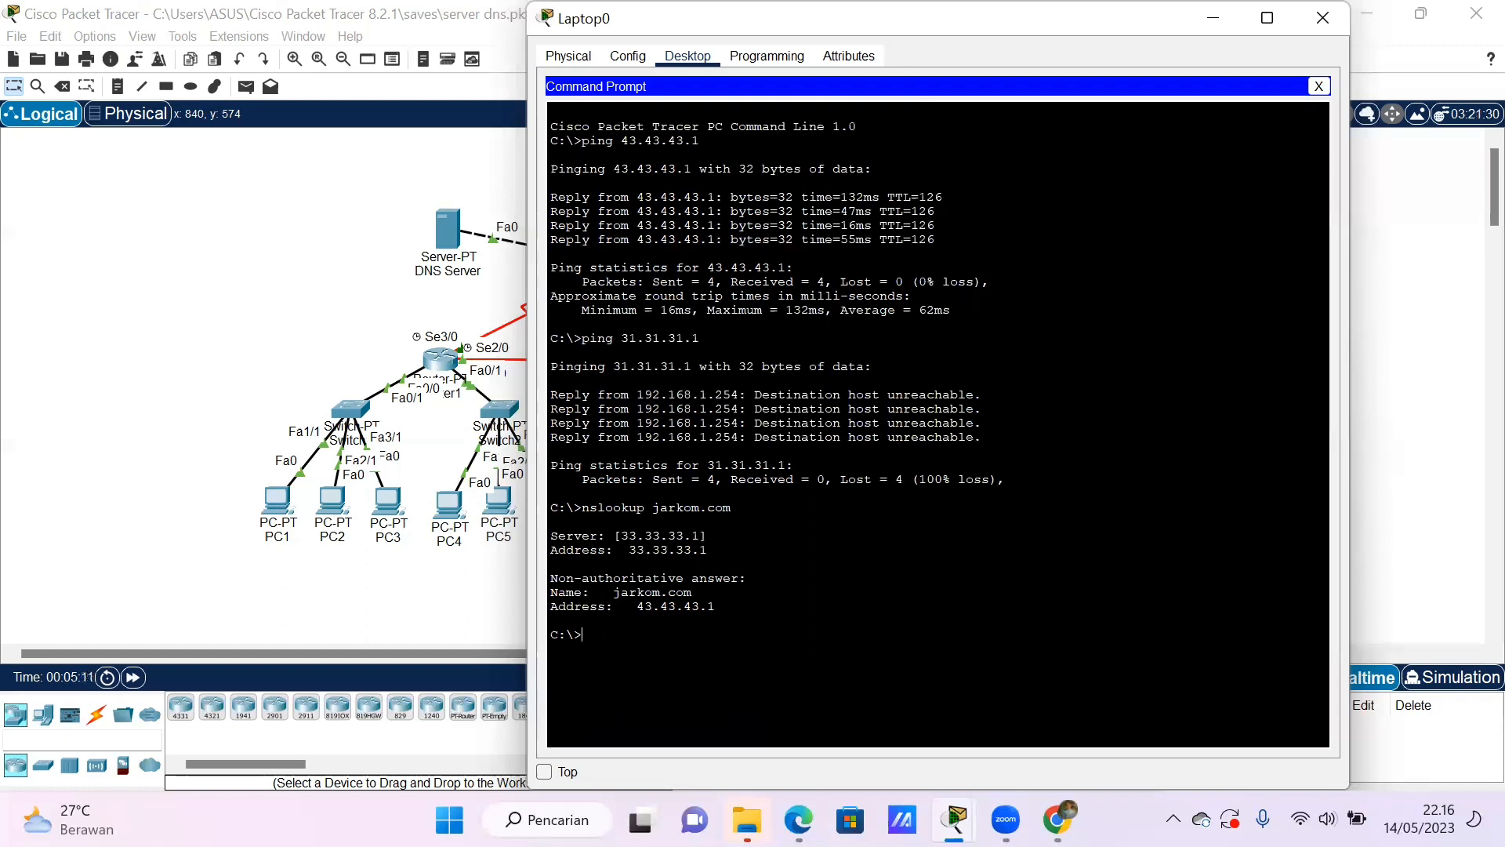
text(nslookup www)
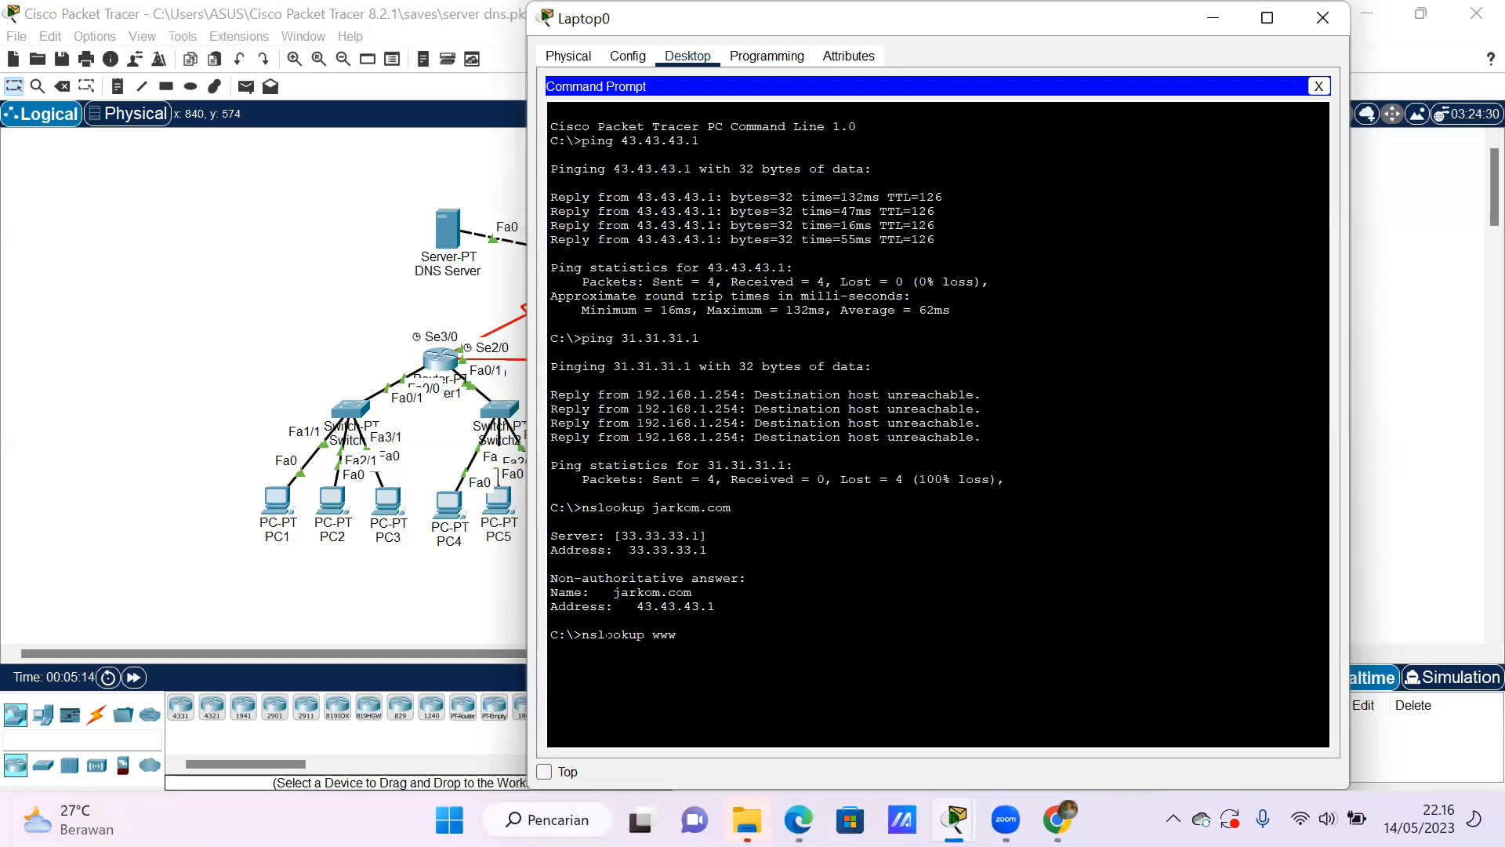
text(.jarkom.com)
key(Return)
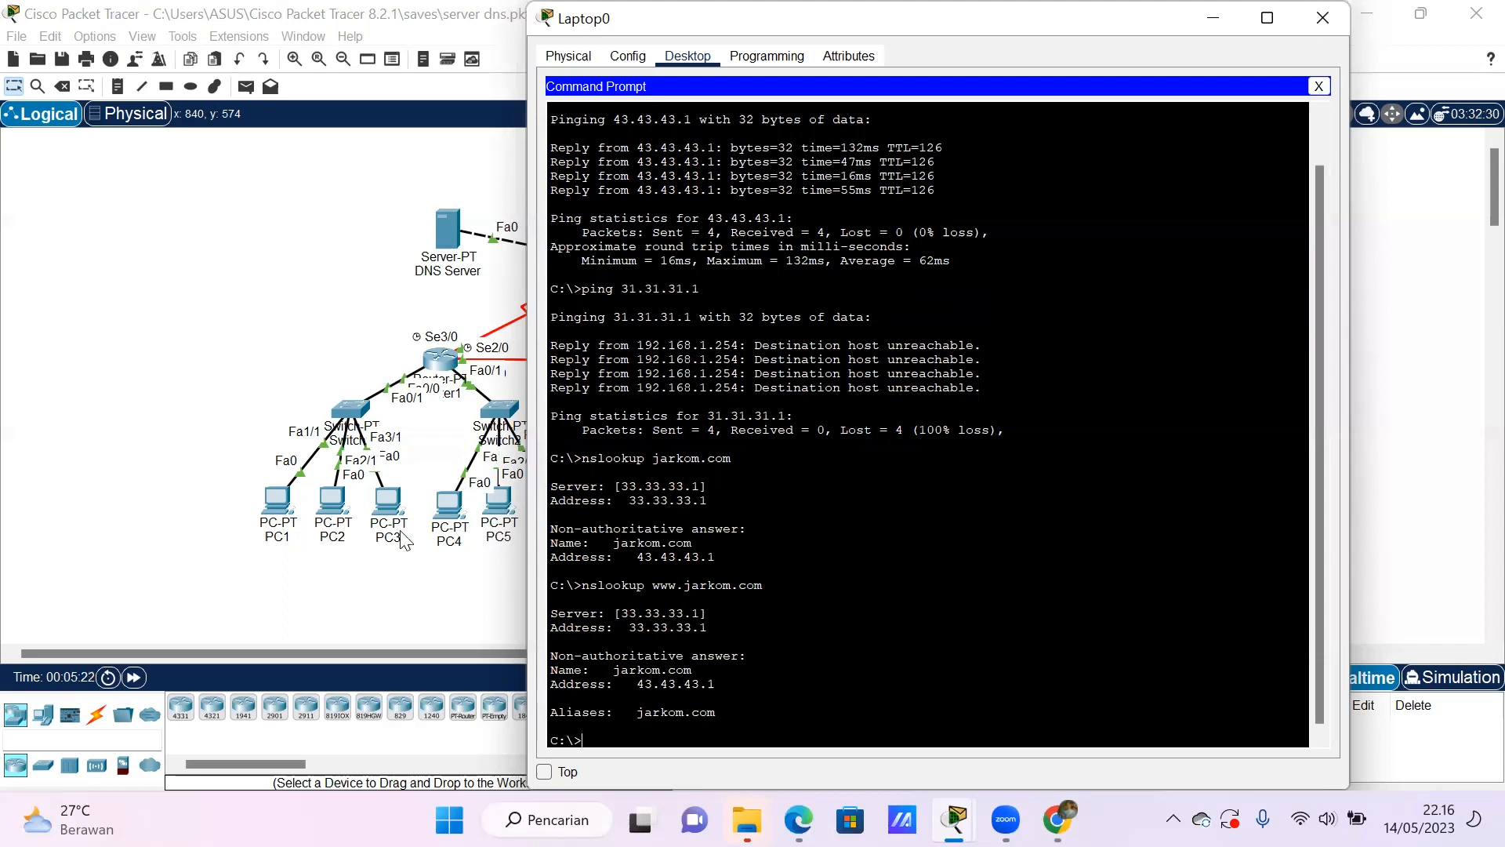
click(253, 506)
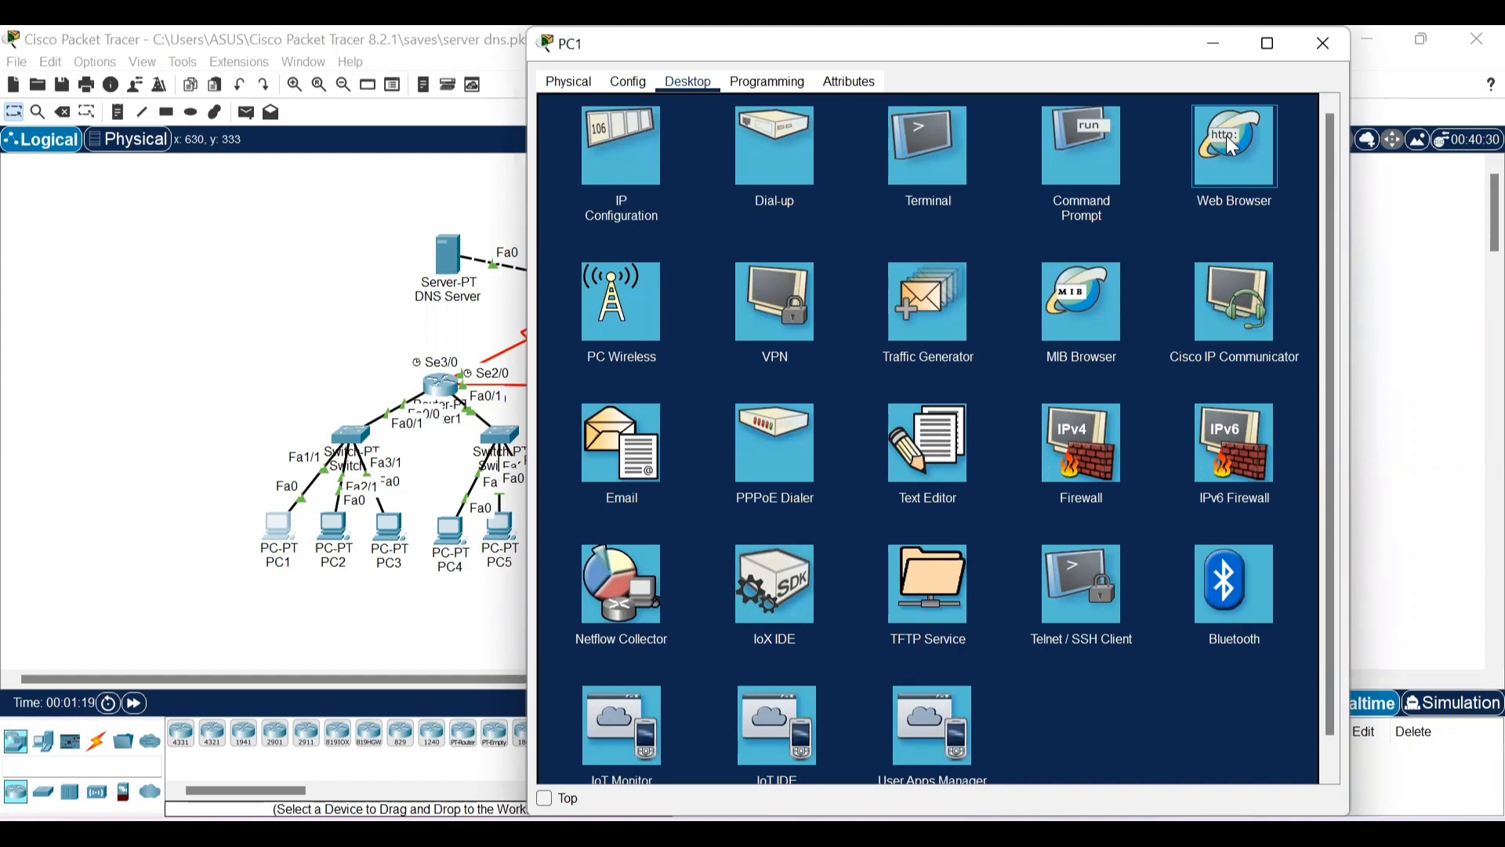
click(1227, 137)
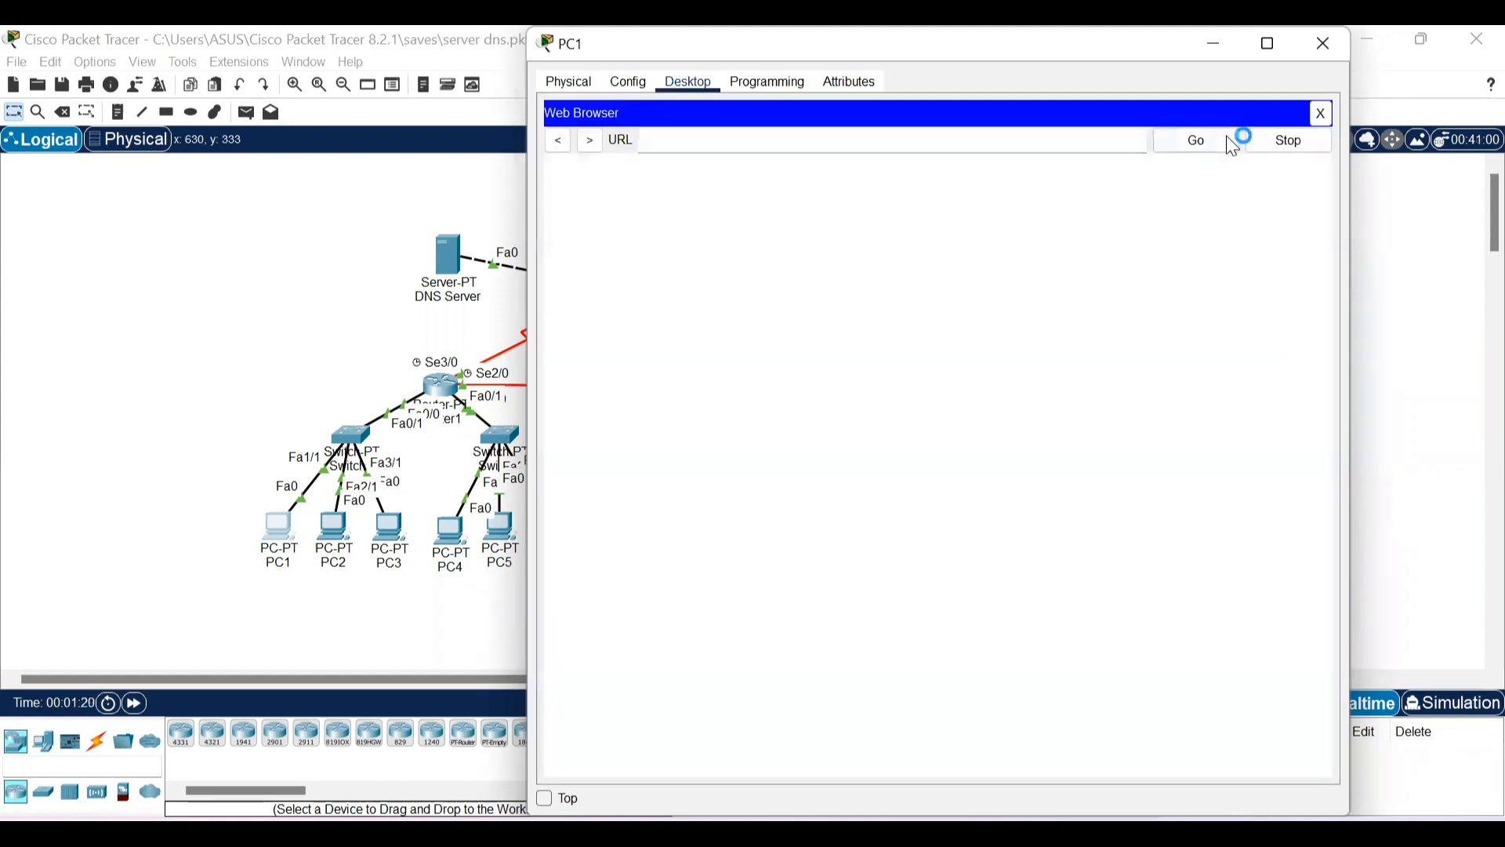
click(942, 146)
text(http://jarkom.com)
click(1181, 149)
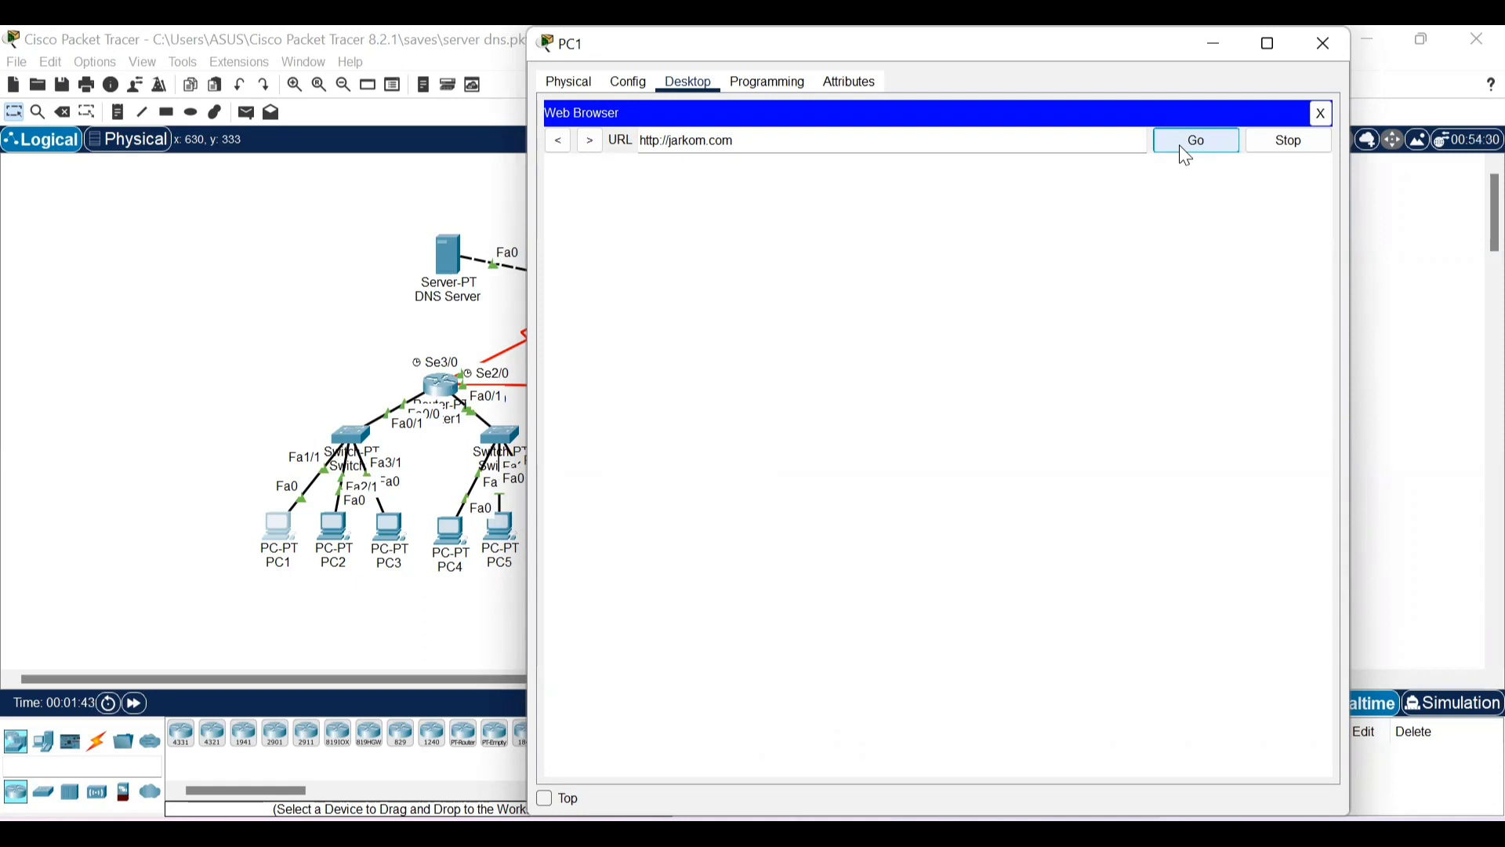
click(1180, 146)
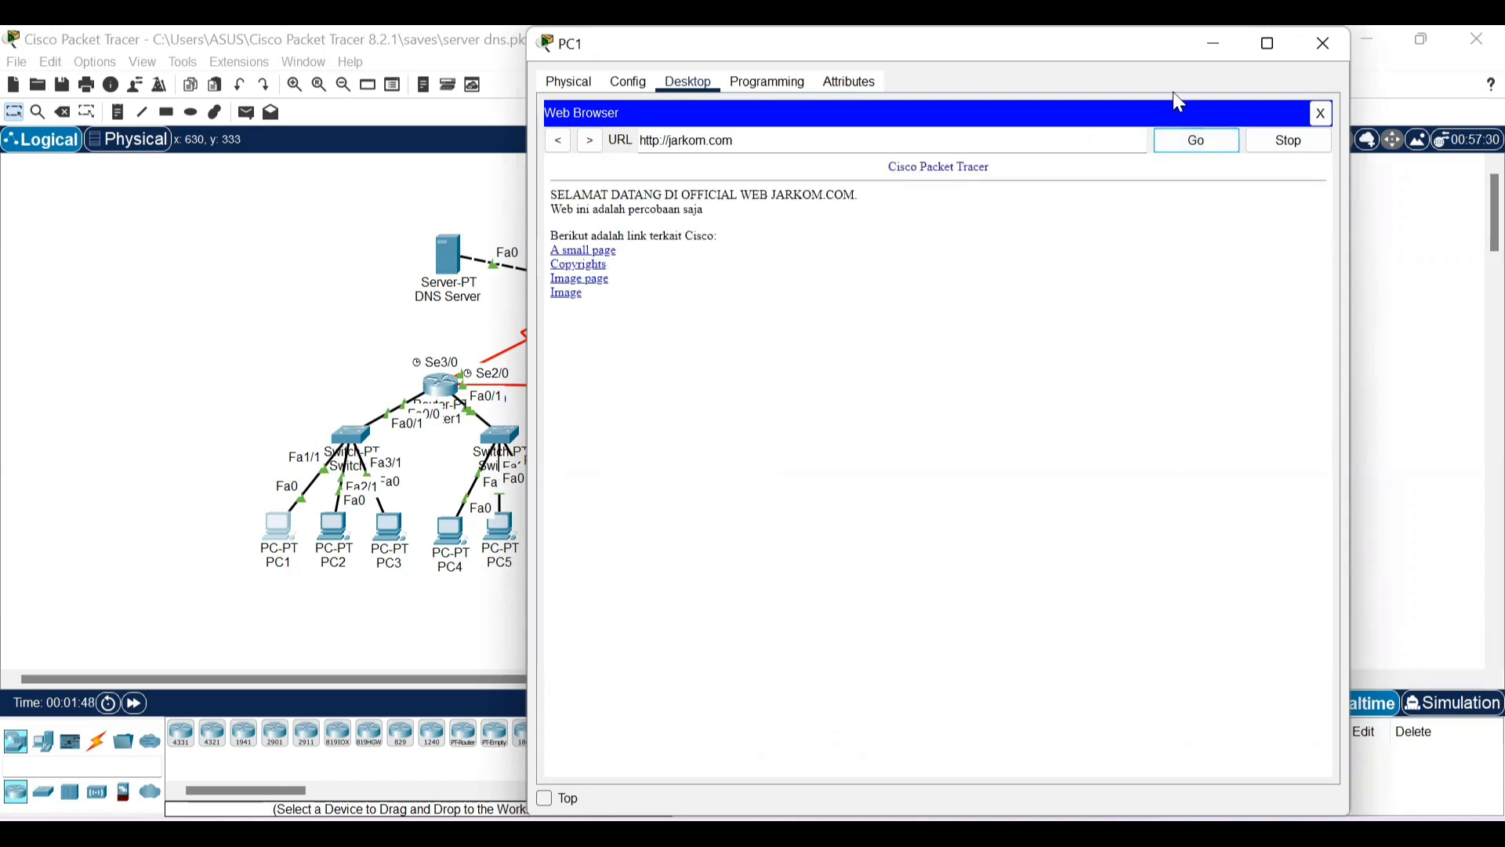
click(1325, 45)
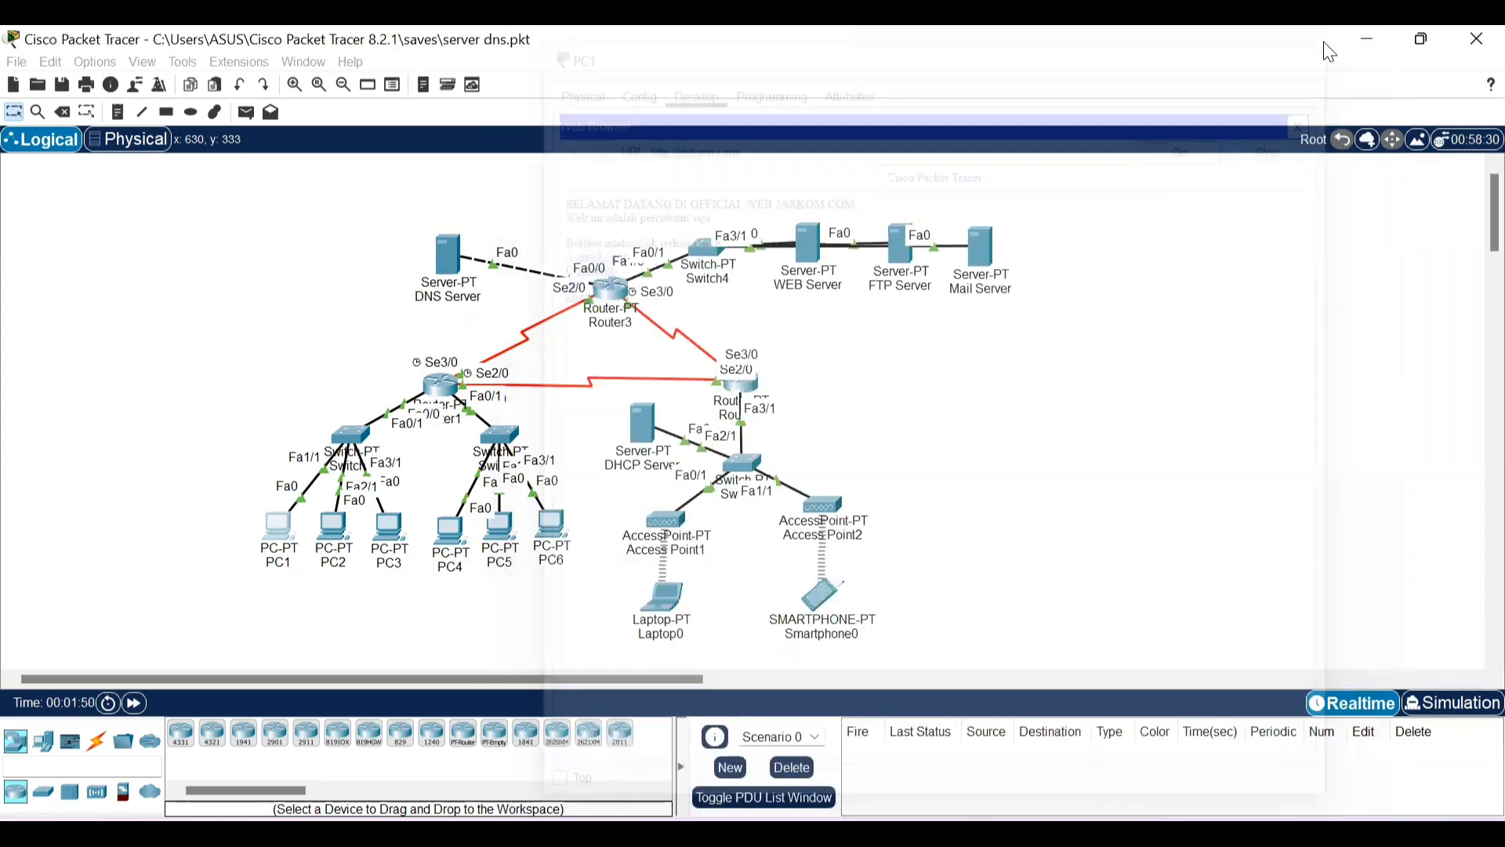
click(667, 603)
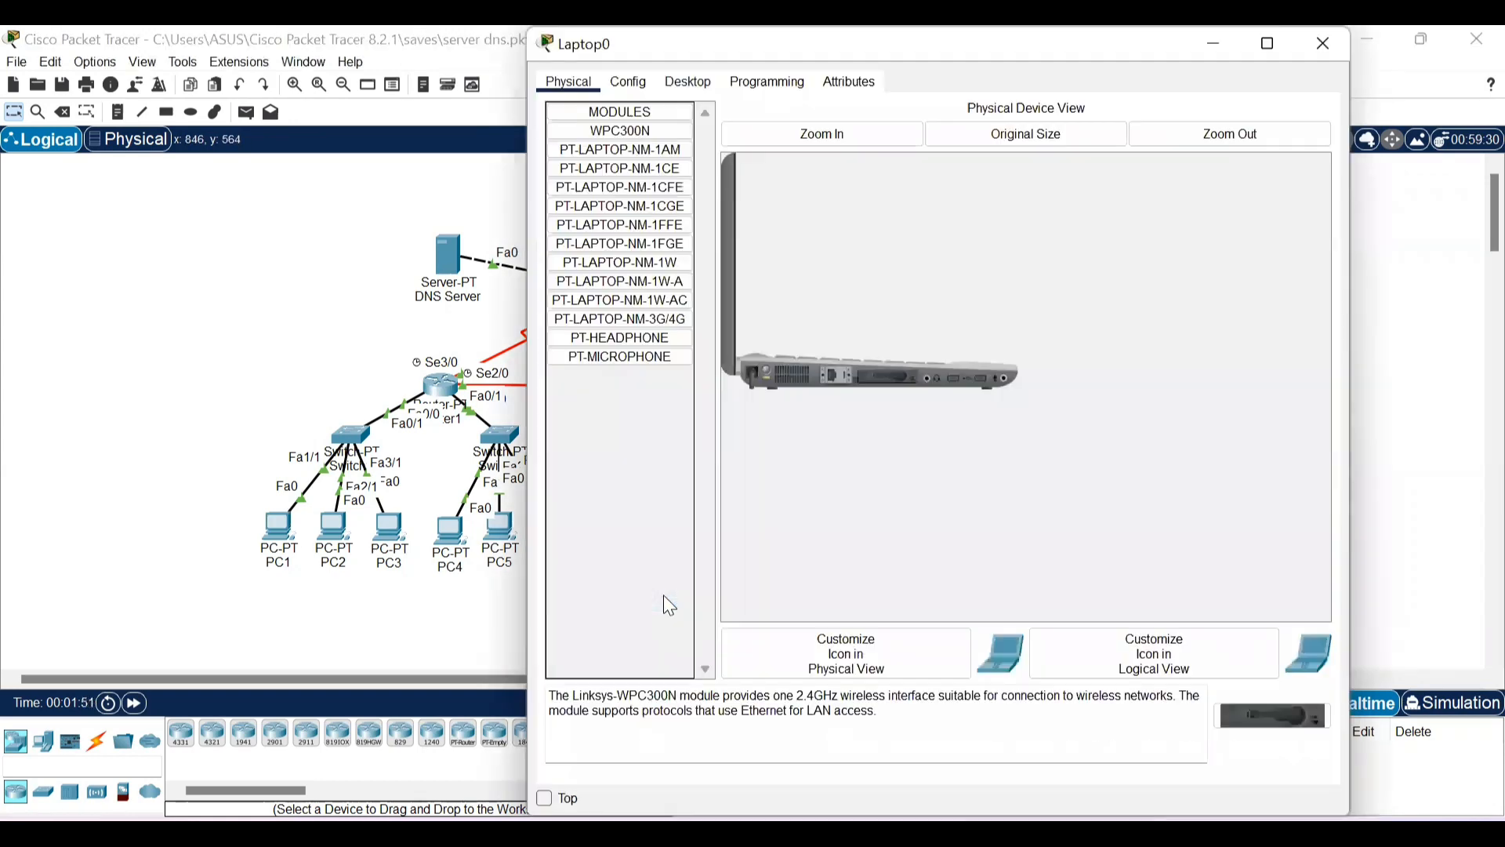
click(690, 82)
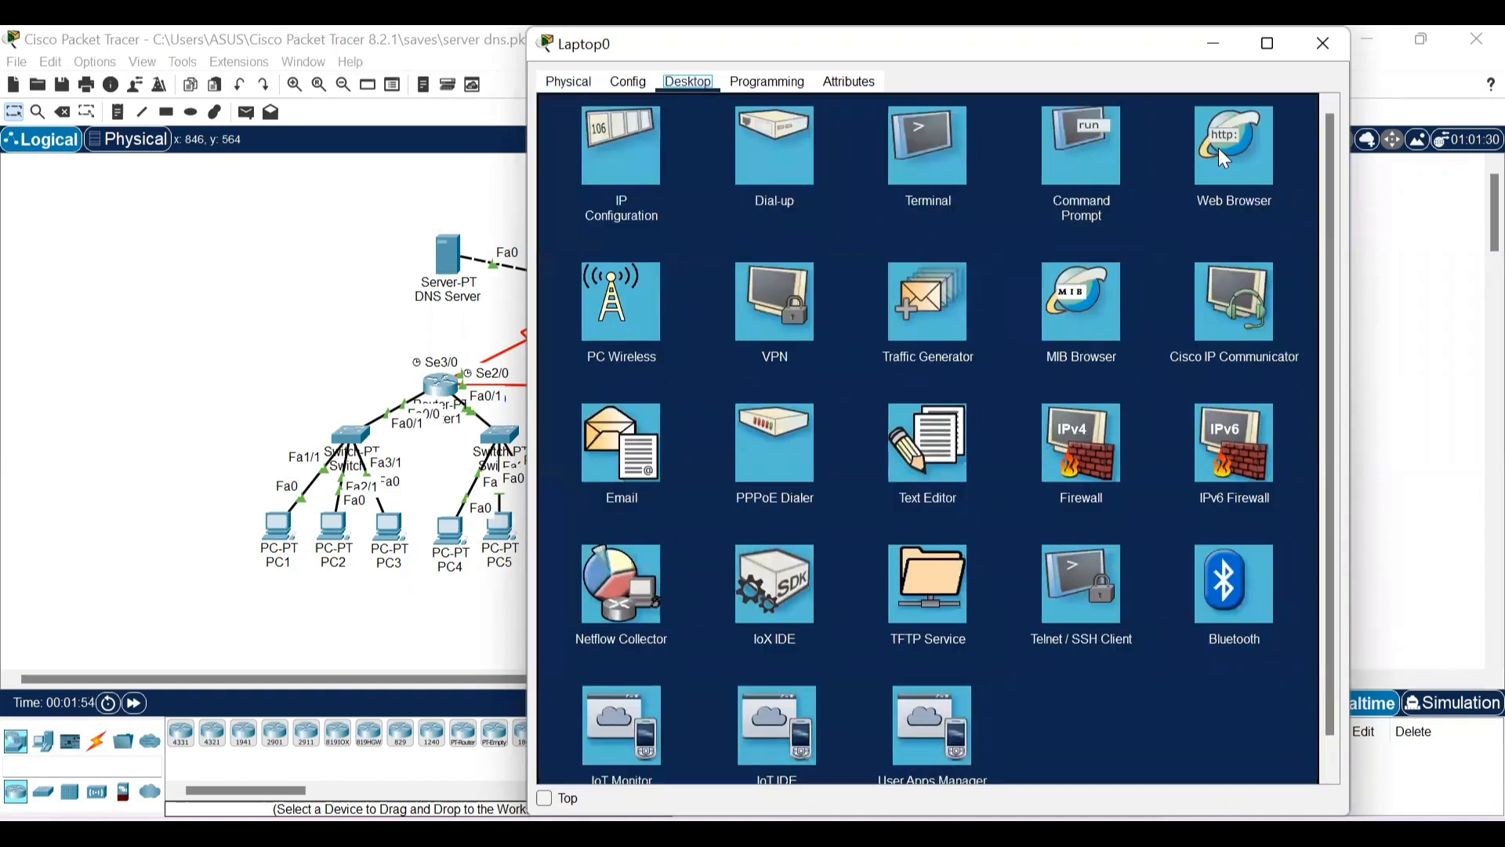
click(1226, 159)
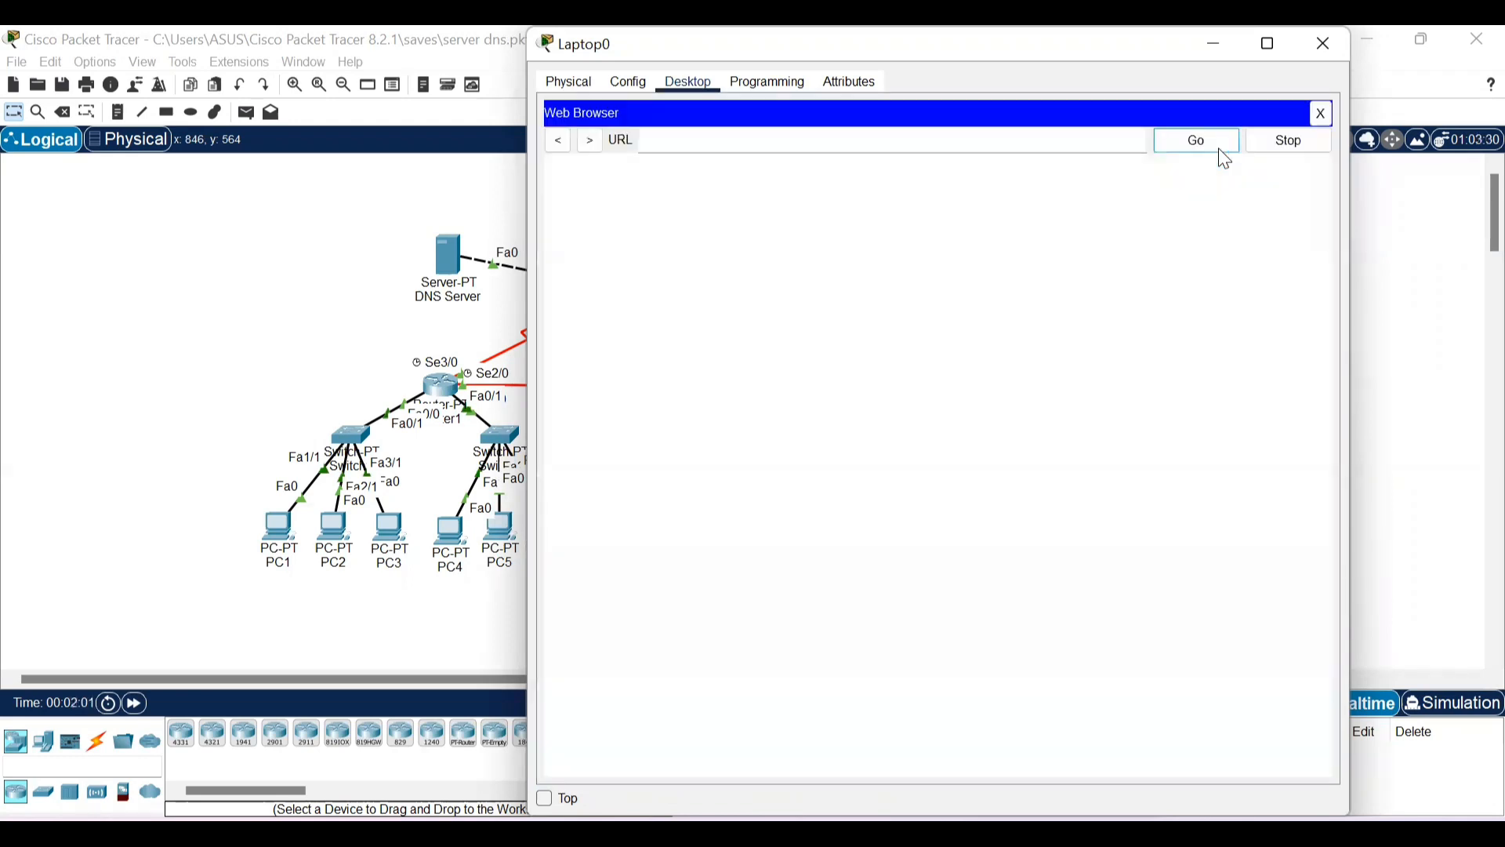
click(793, 140)
text(http://jarkom.)
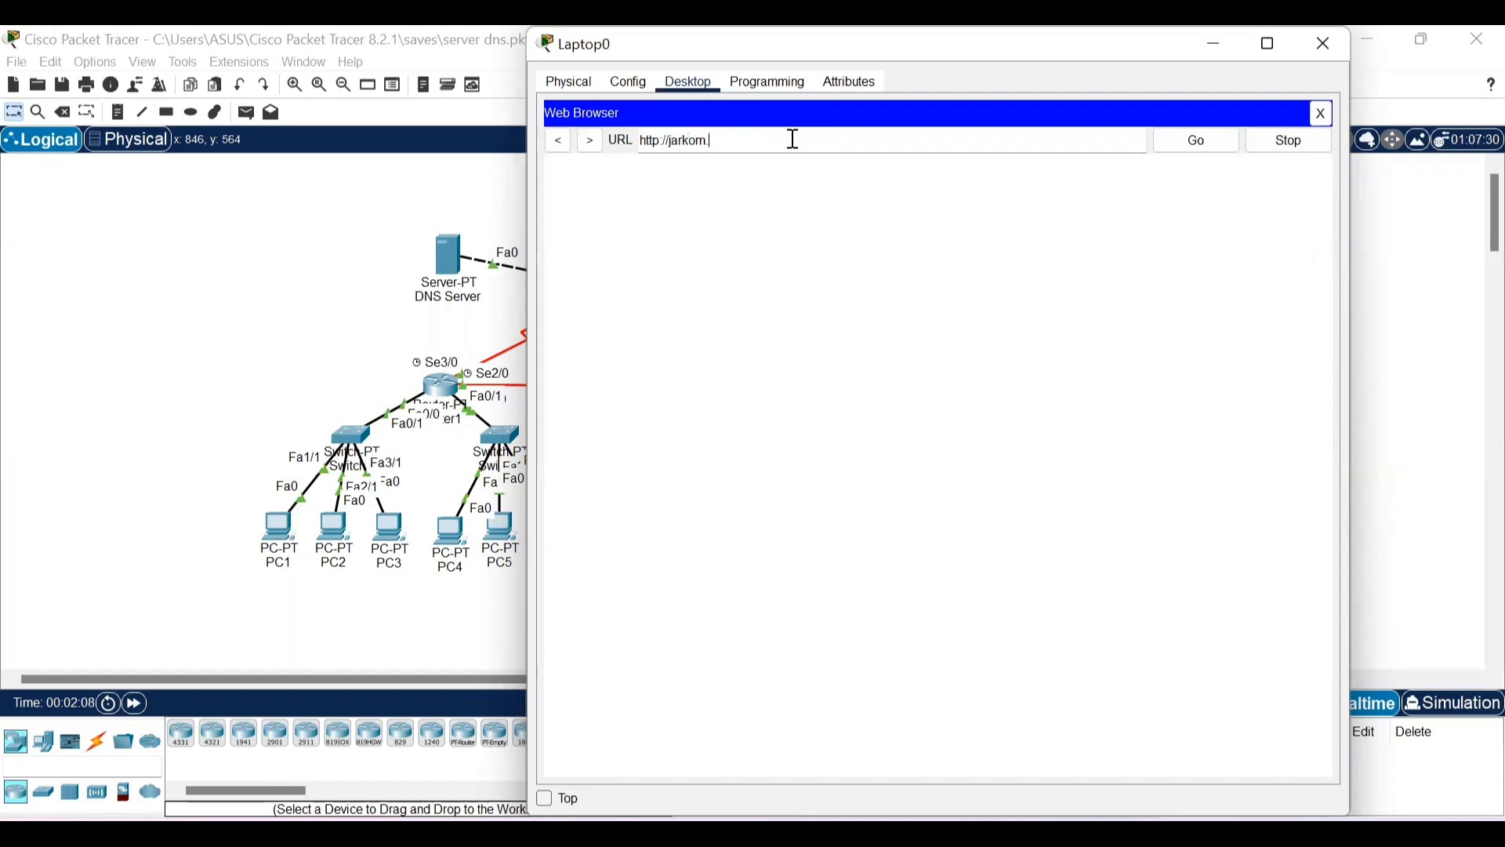
text(com)
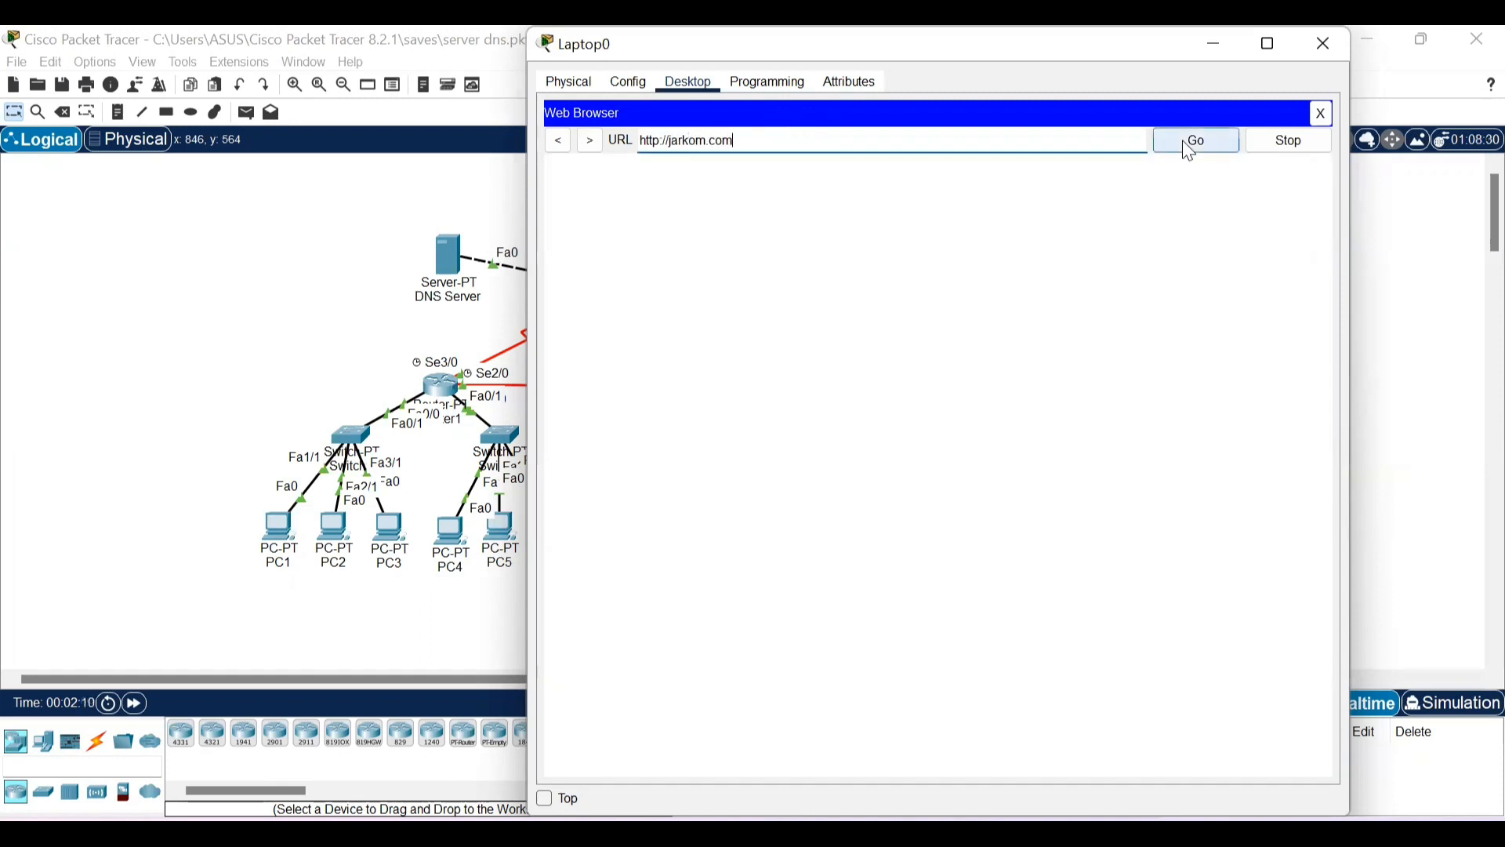
click(1184, 144)
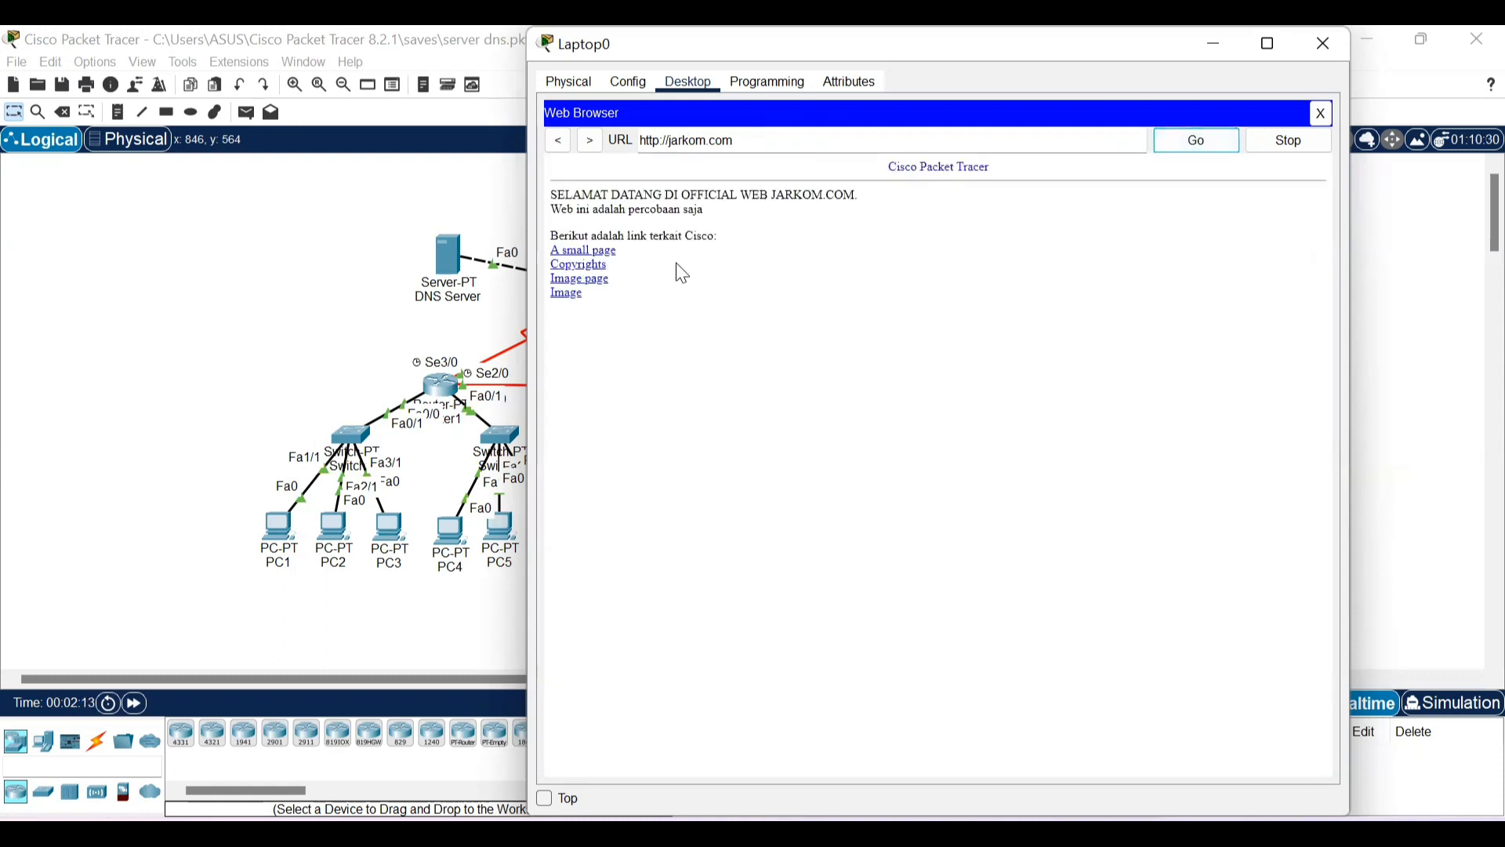
click(1320, 45)
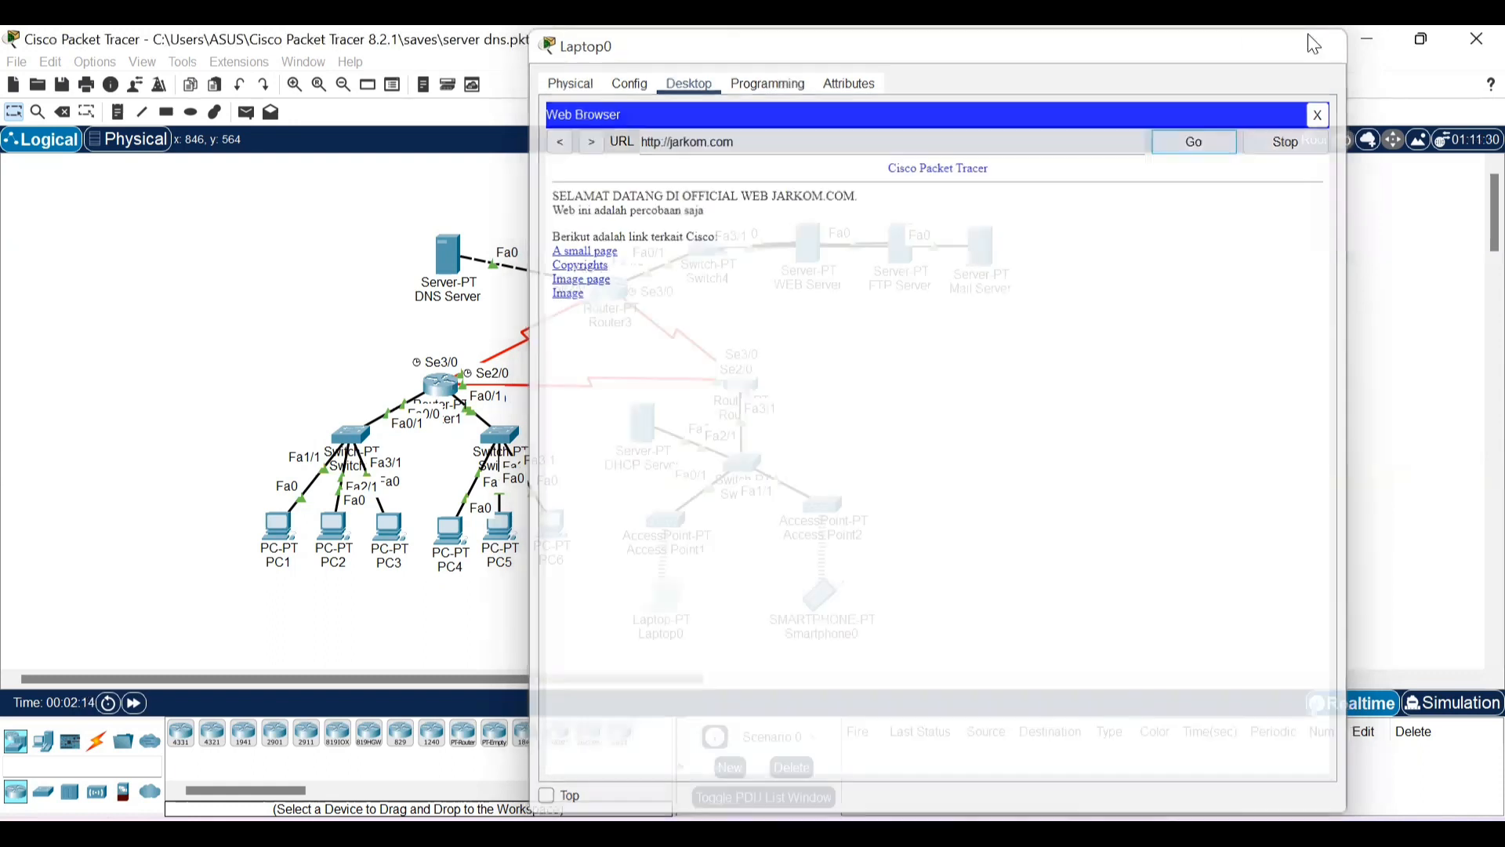
click(280, 531)
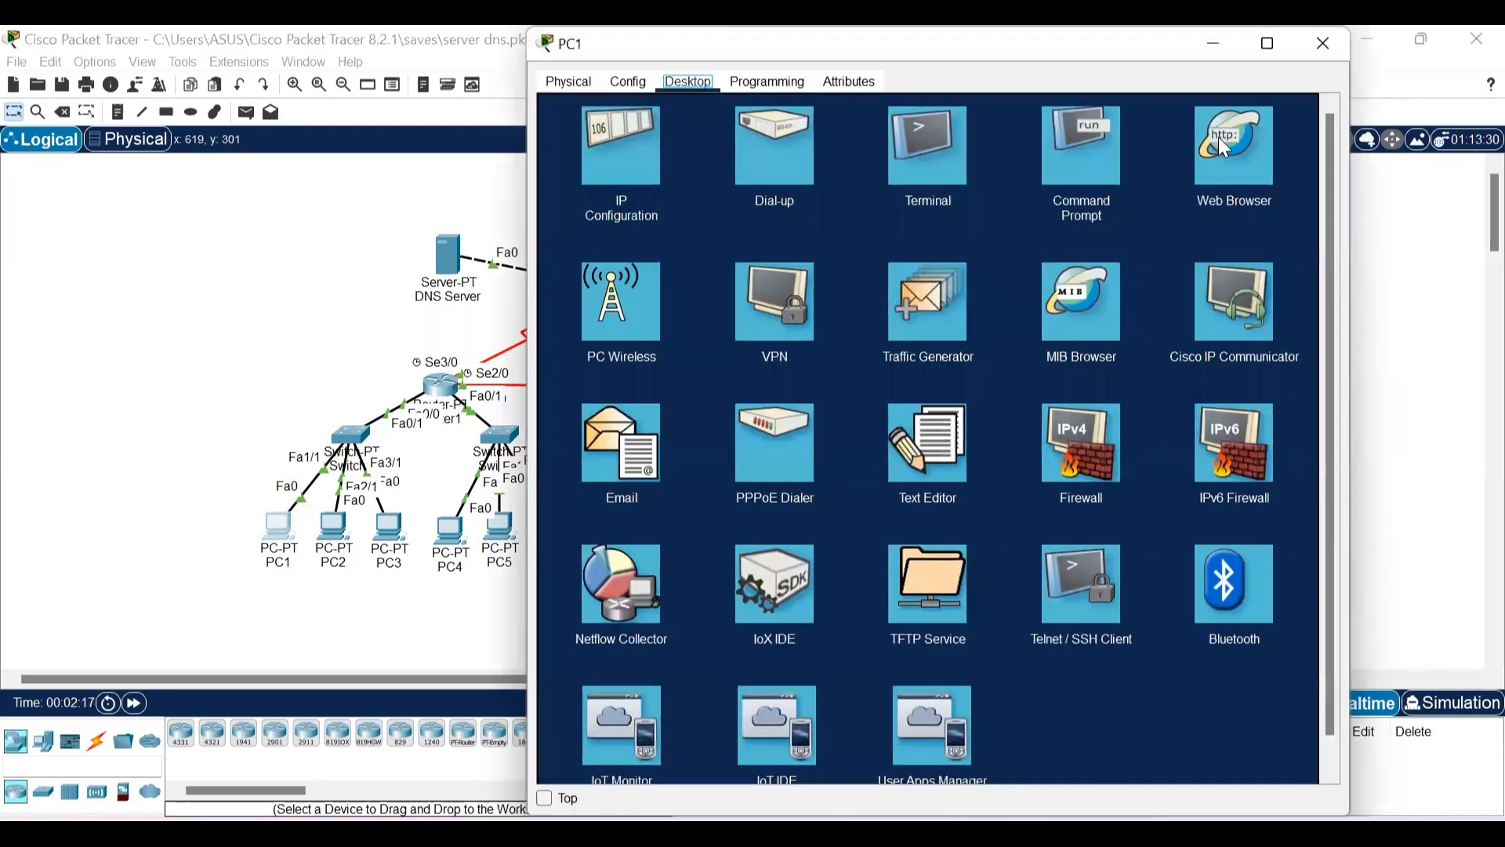
click(1220, 139)
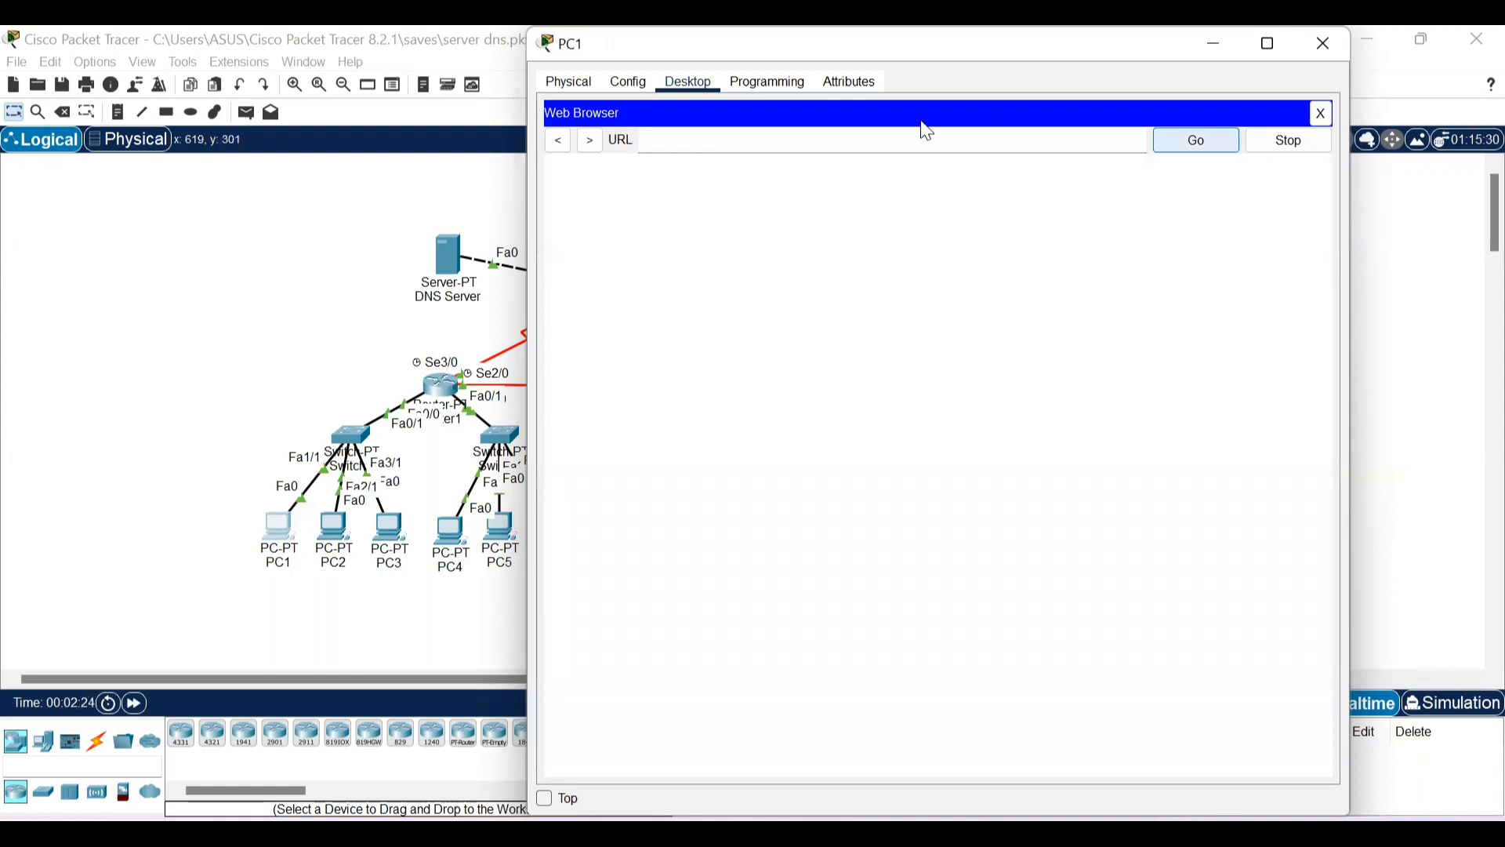
click(858, 139)
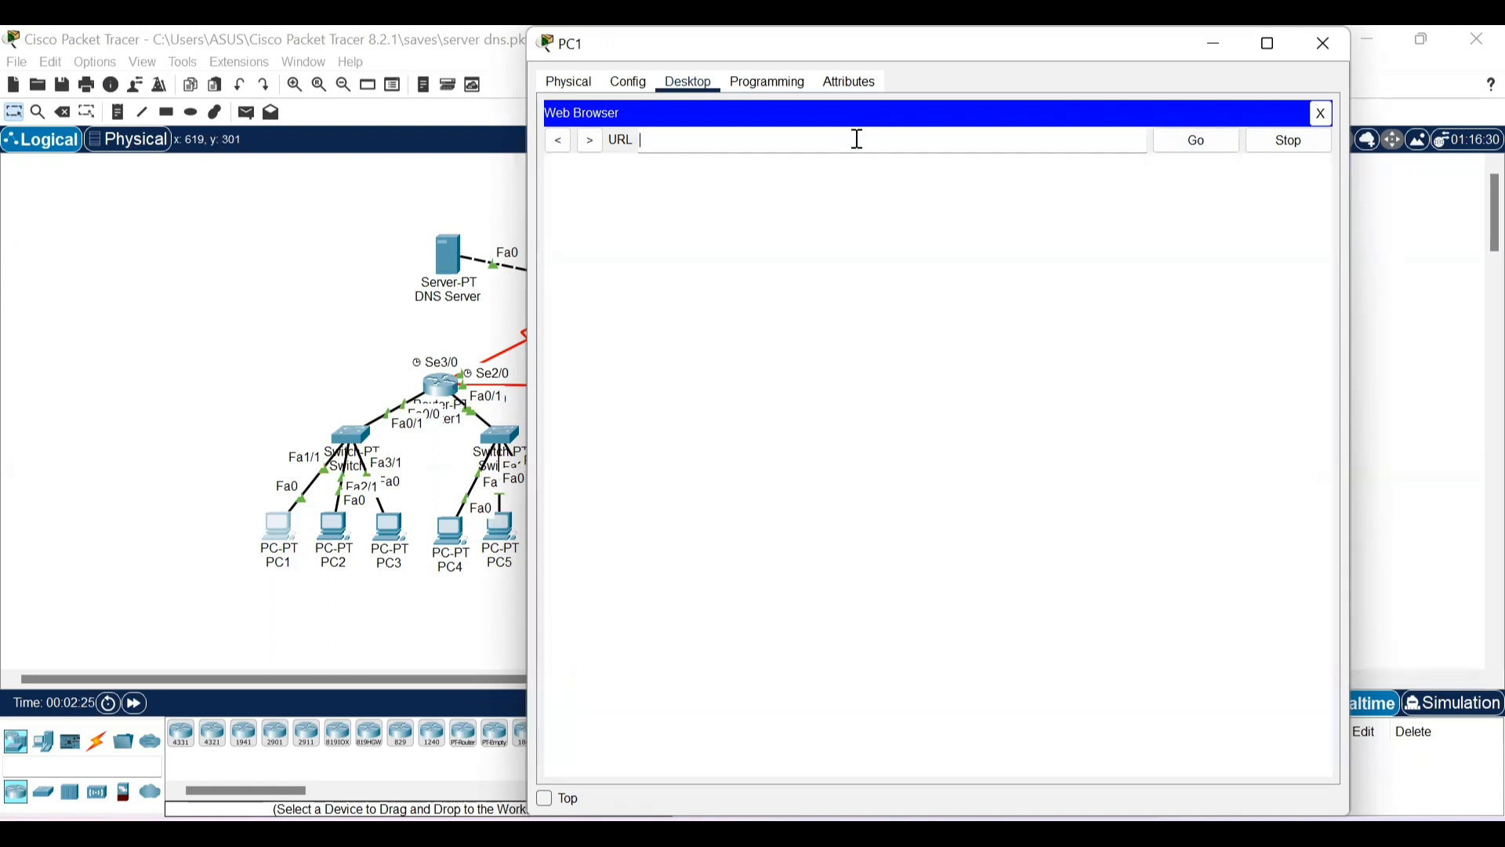
text(http://www.jarkom.c)
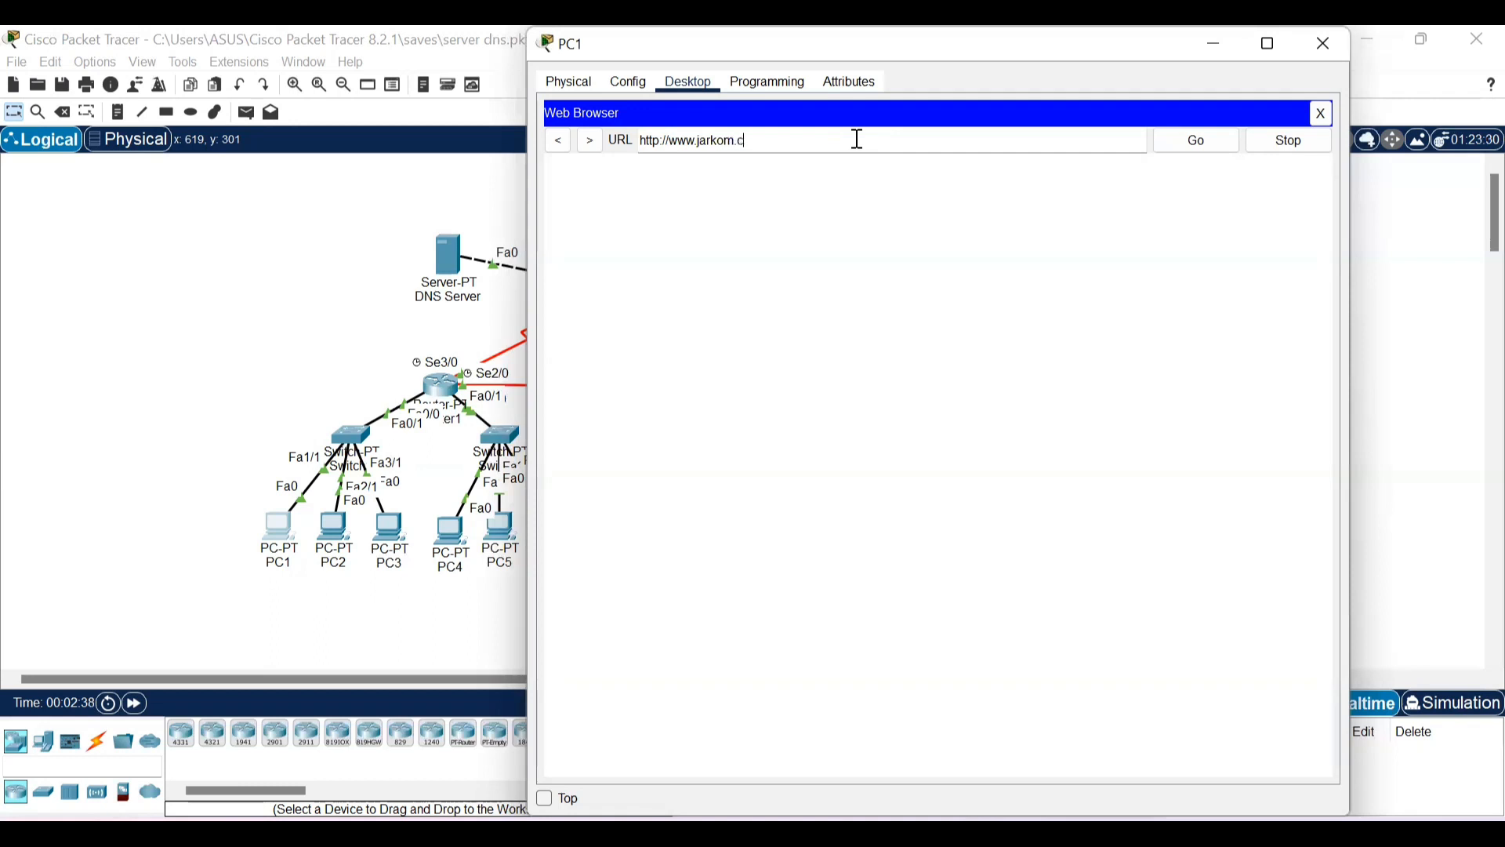
text(om)
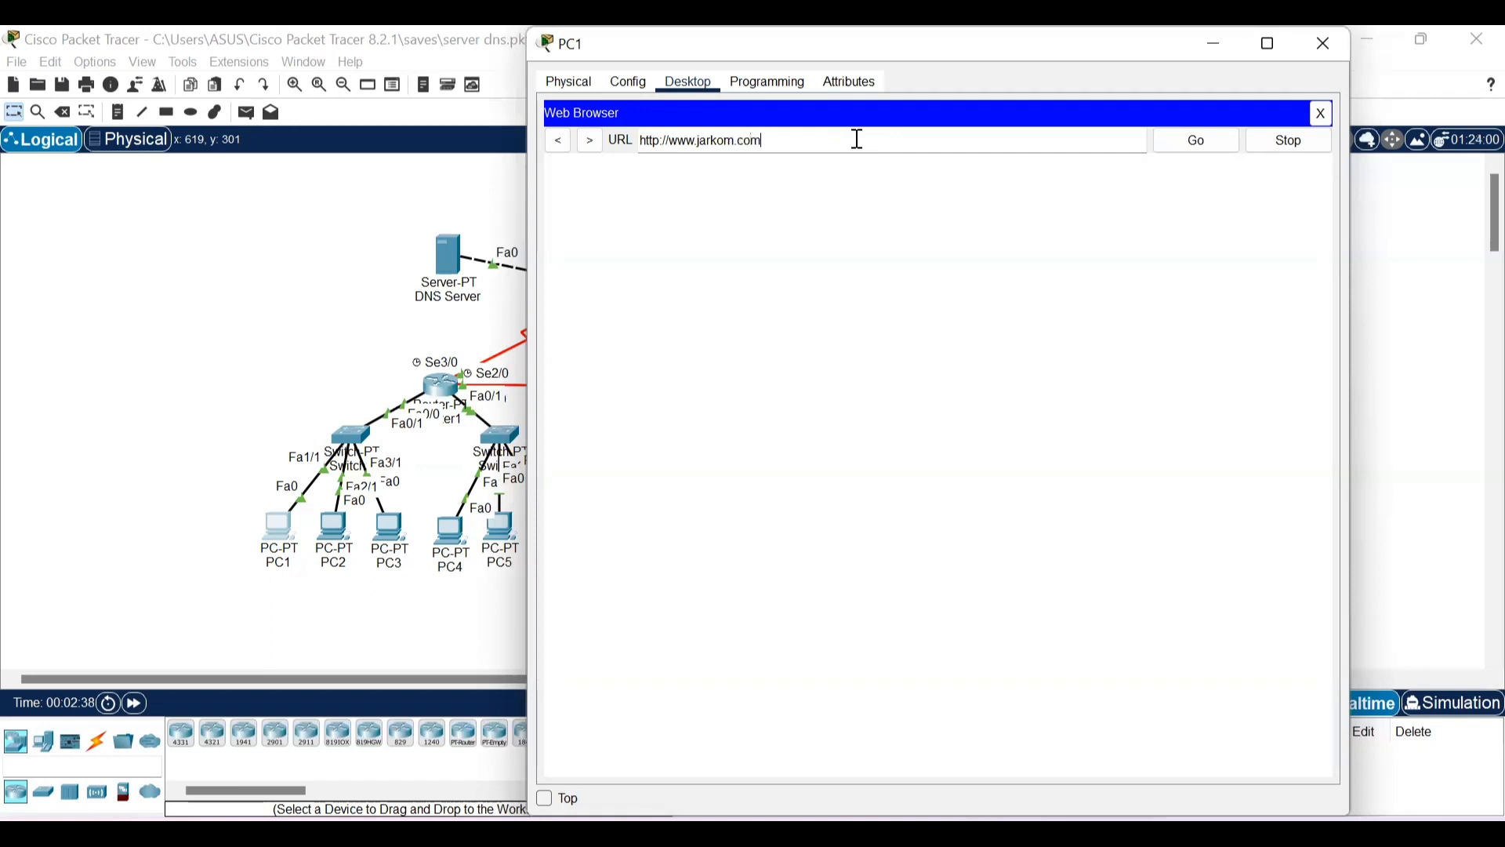
click(1182, 143)
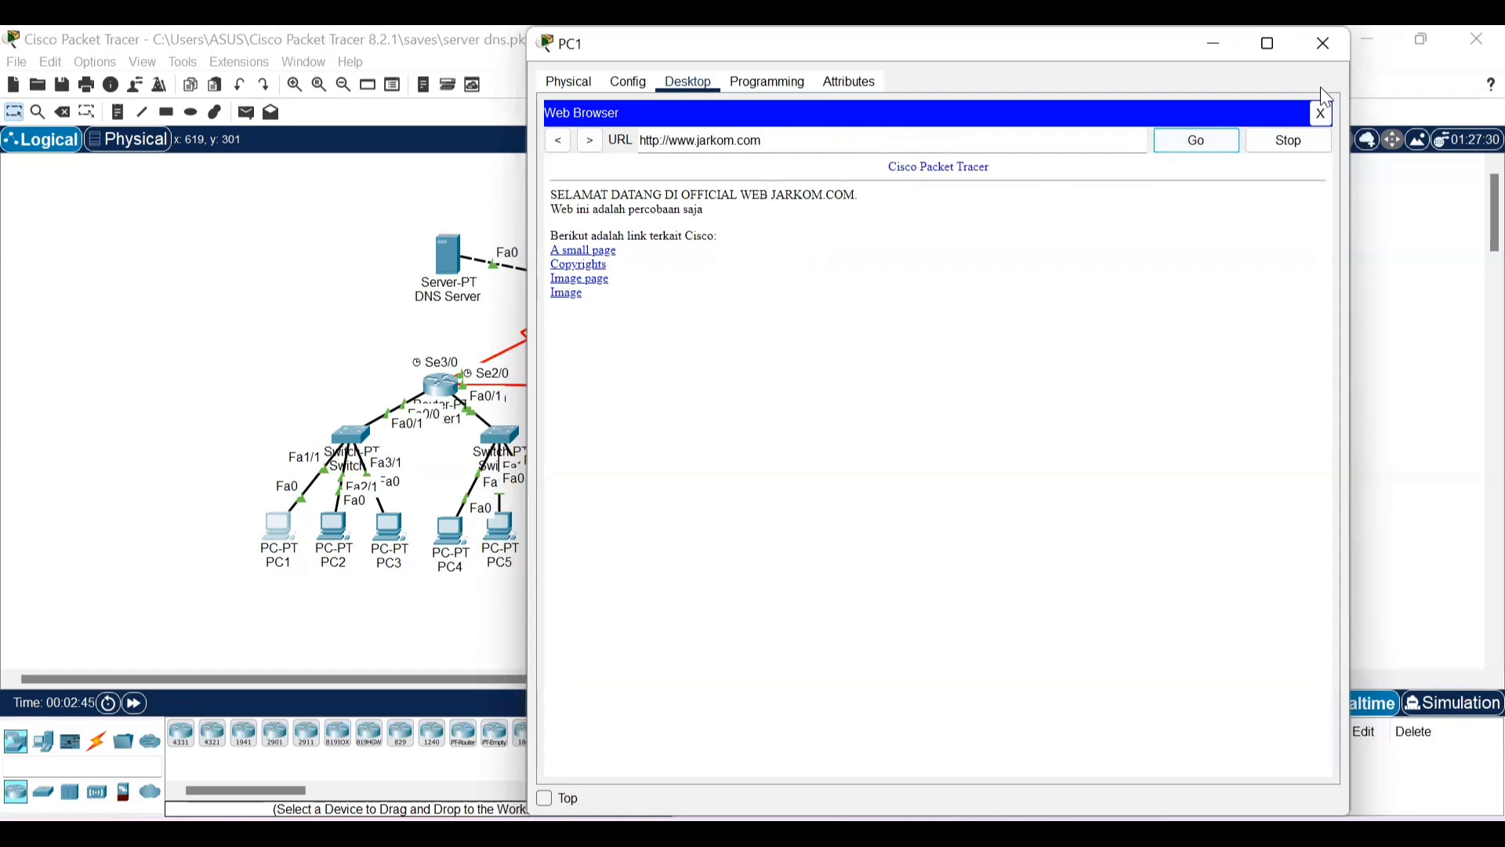
click(1324, 47)
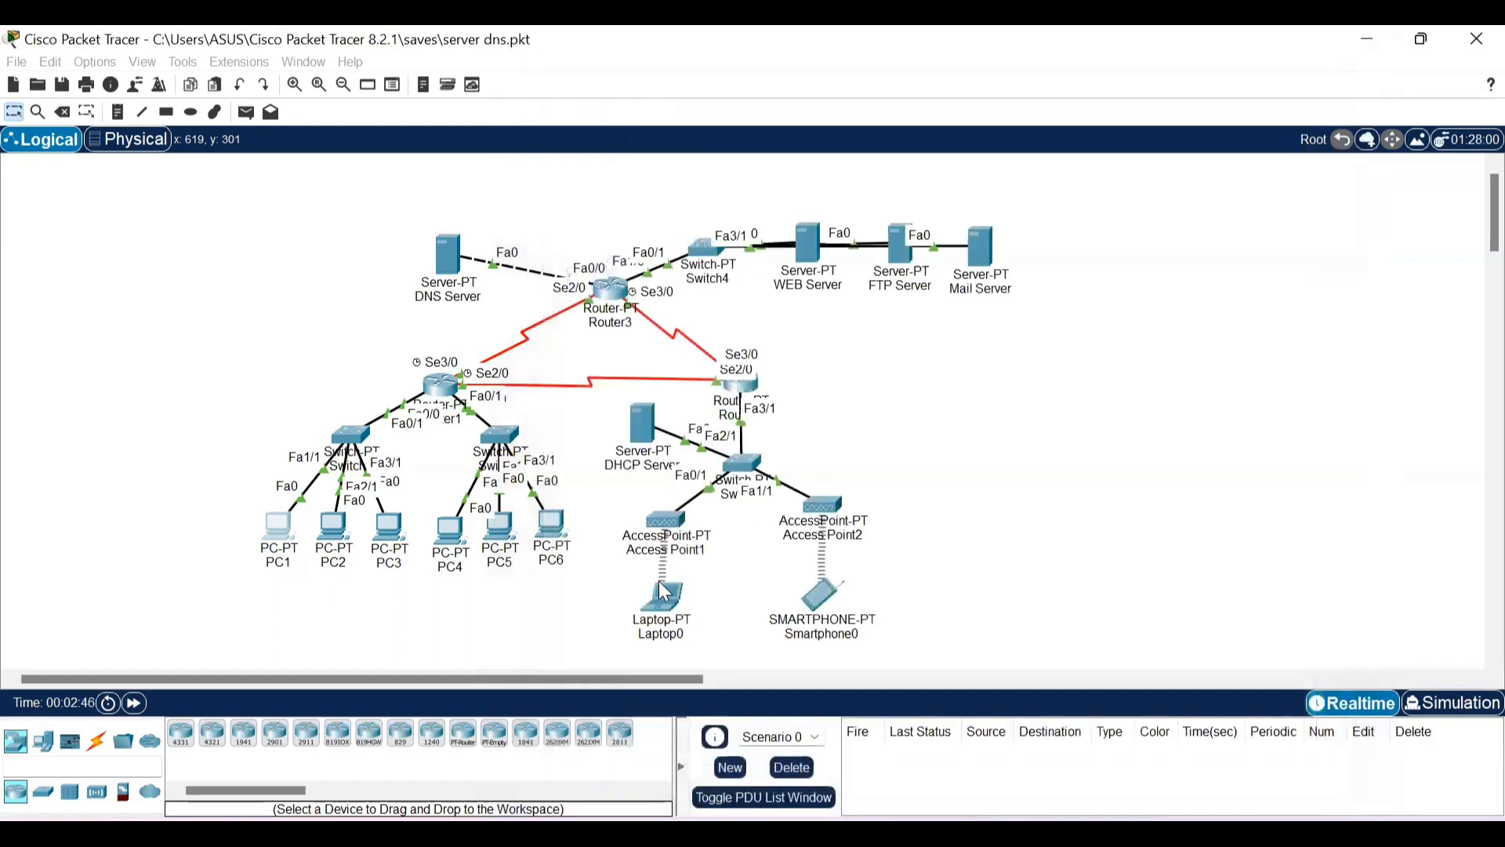
click(658, 603)
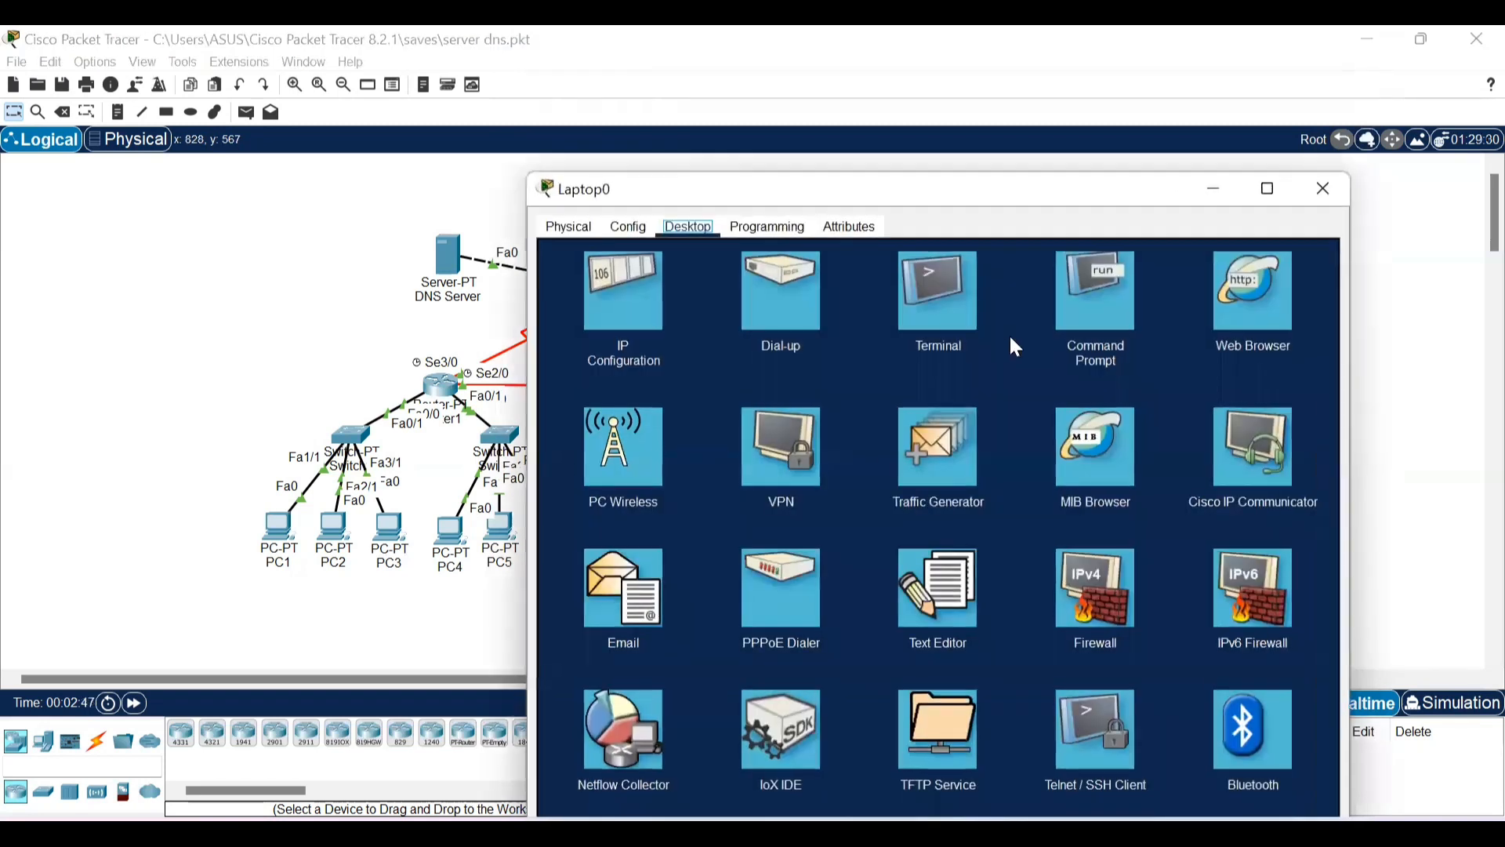
click(1254, 284)
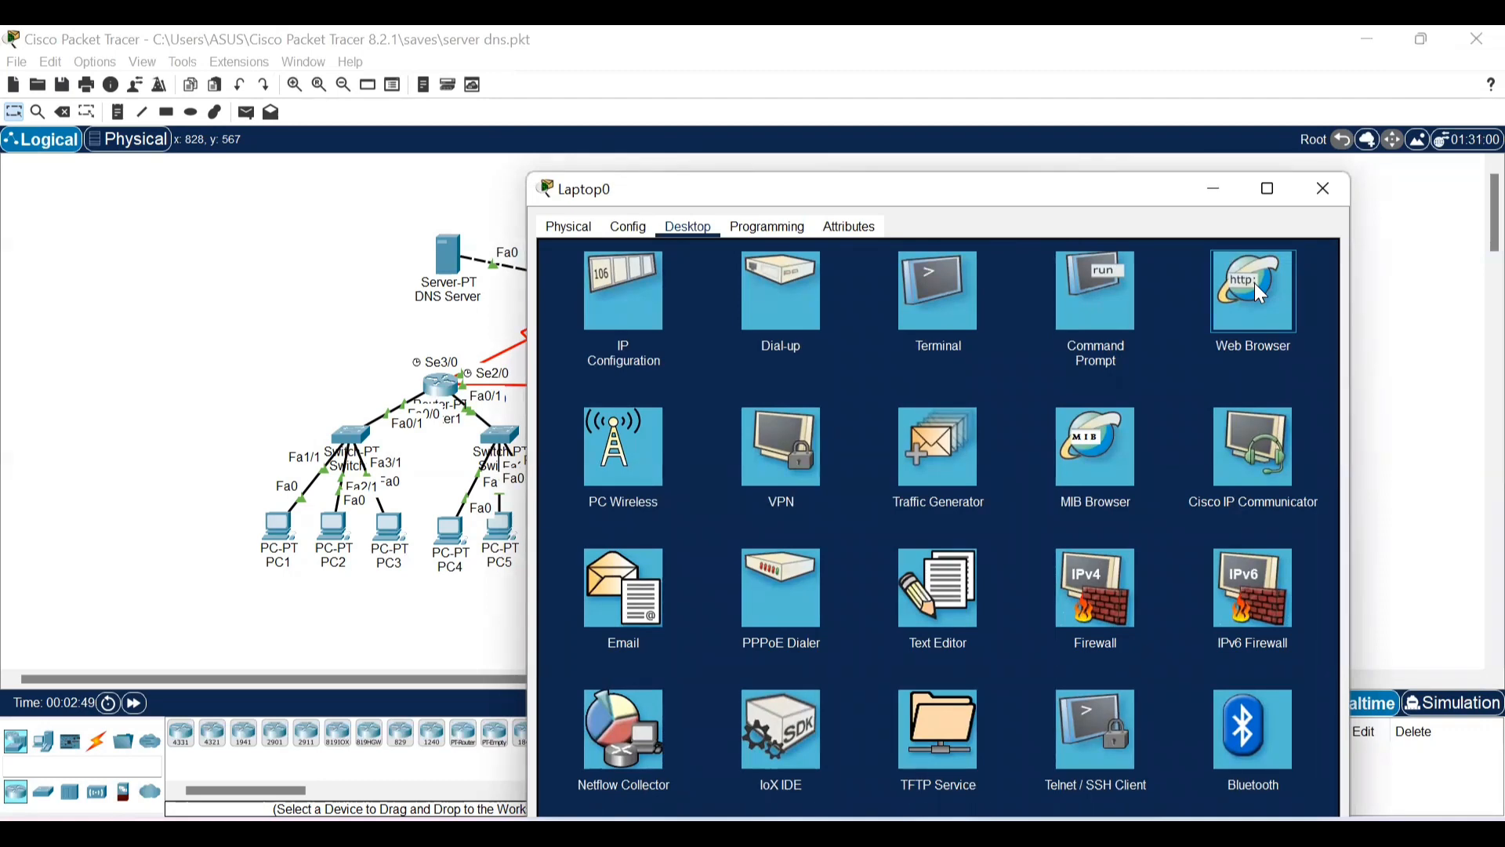
click(1255, 284)
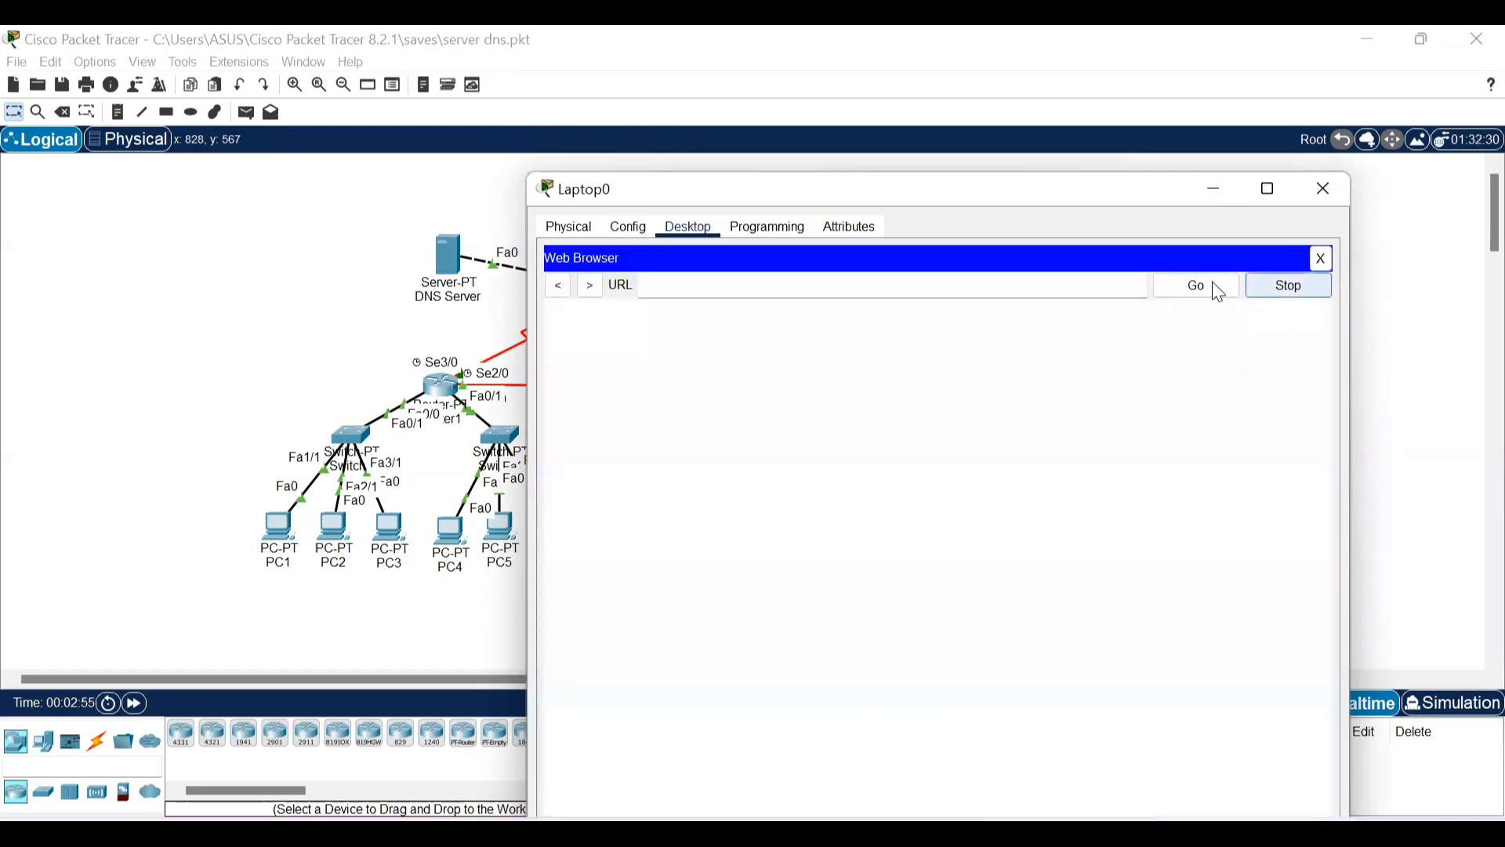
text(htt)
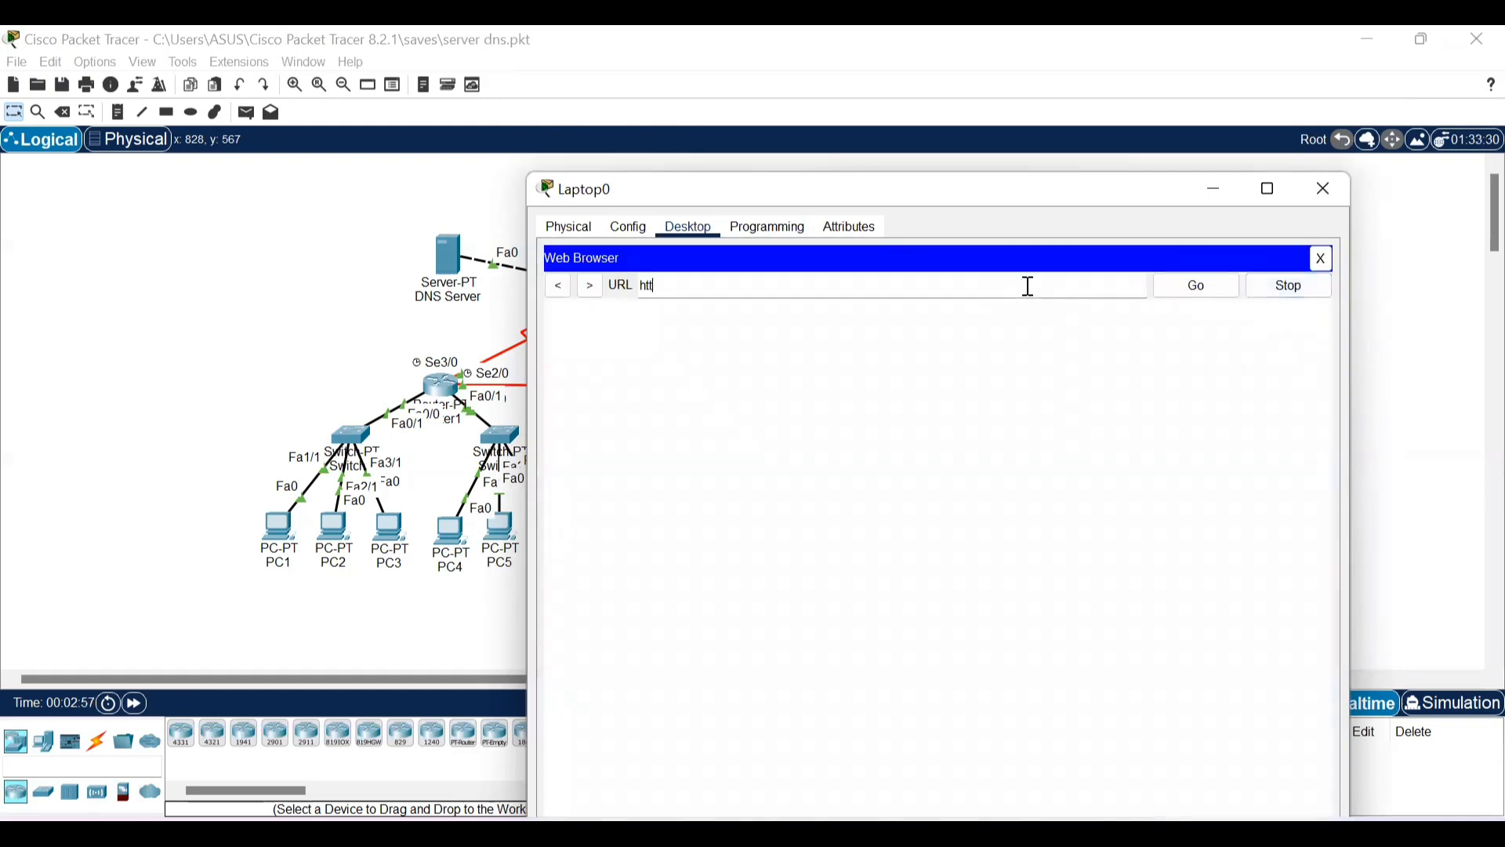
text(p://www.jarkom.com)
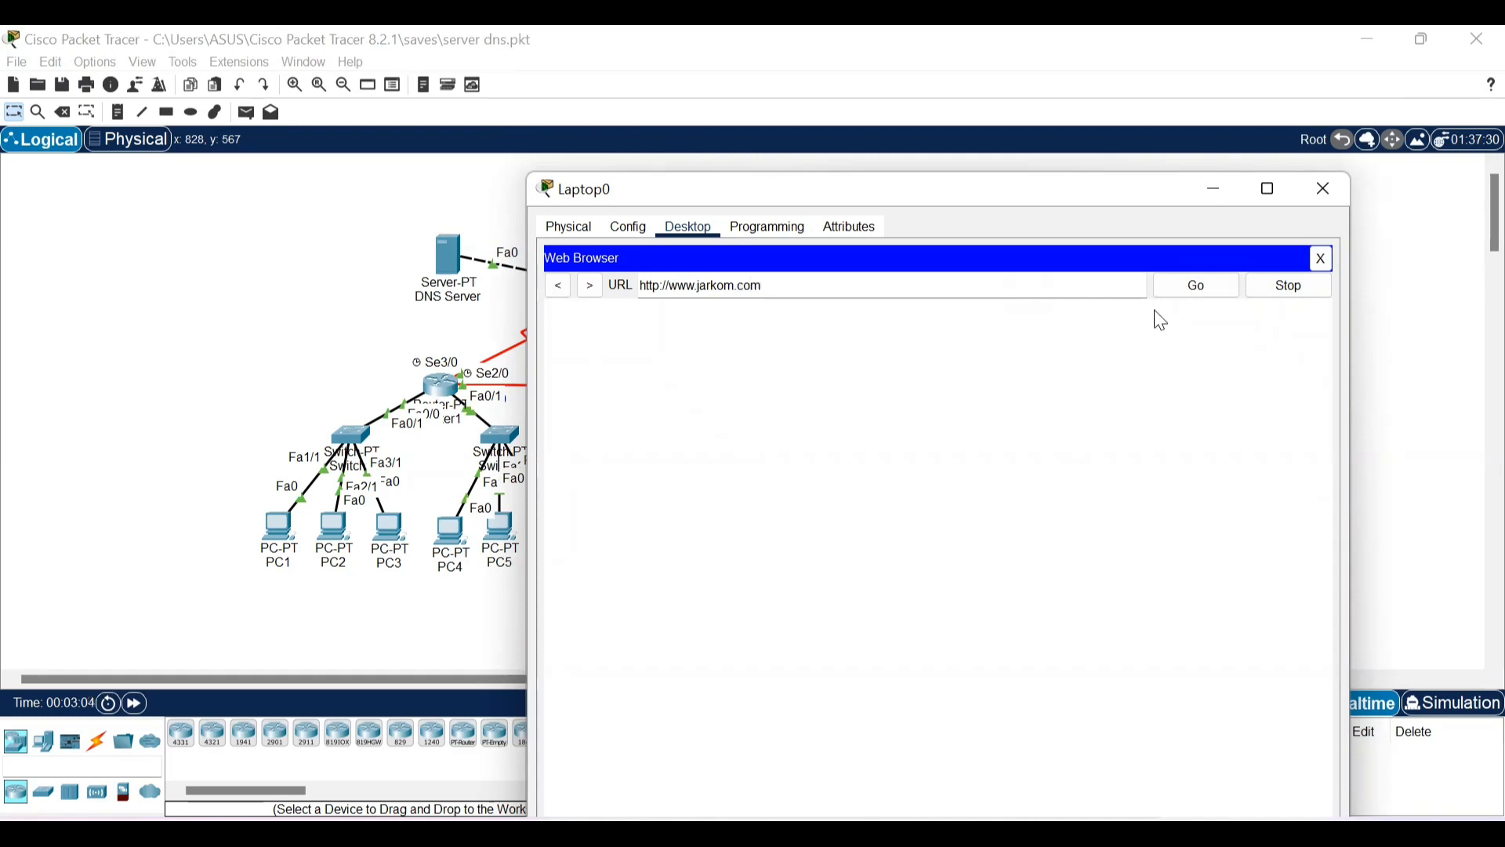
click(1225, 285)
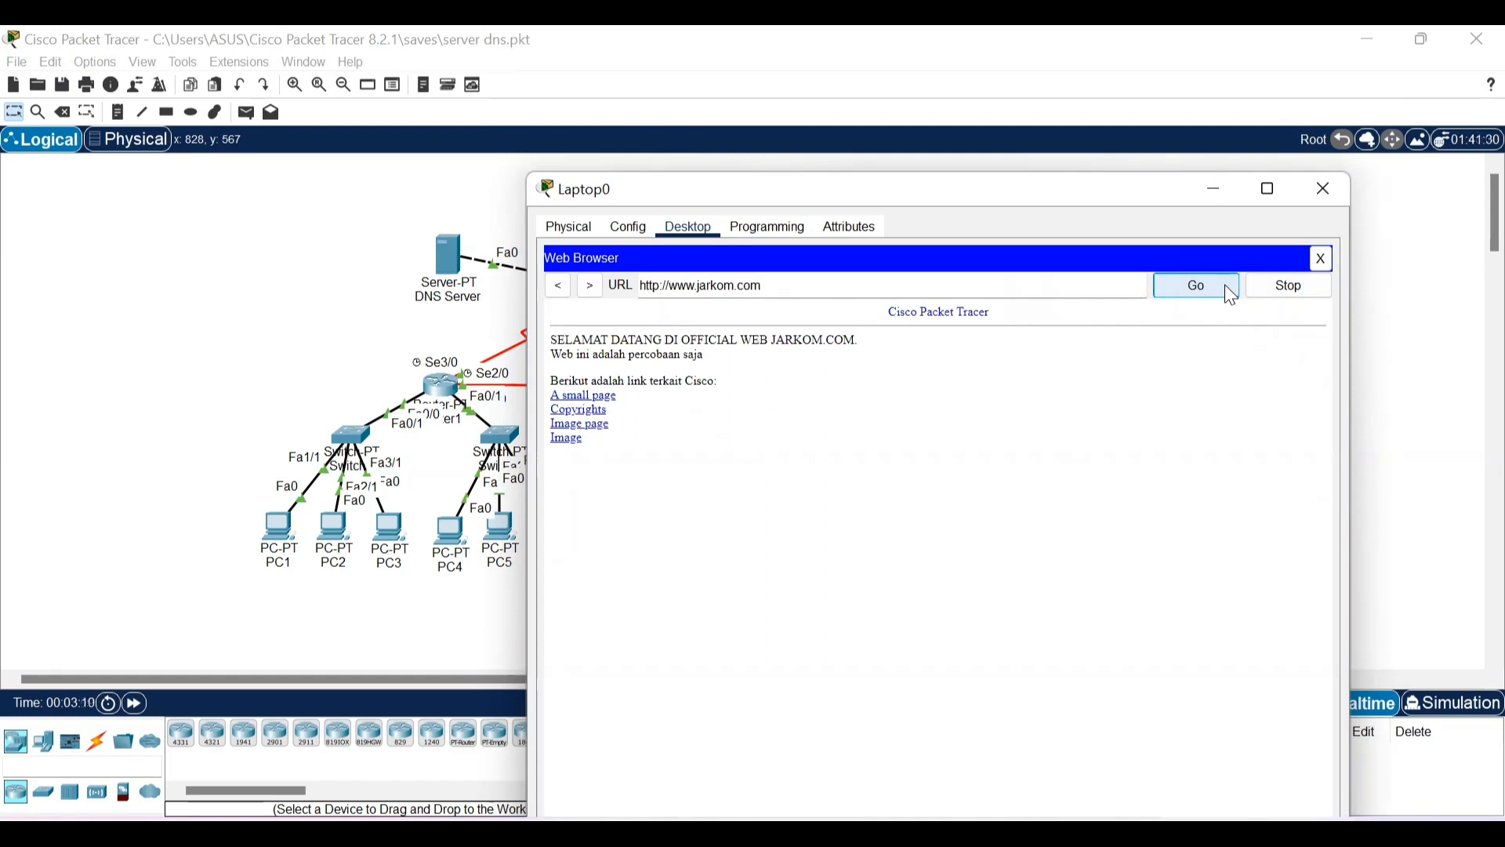
click(1317, 196)
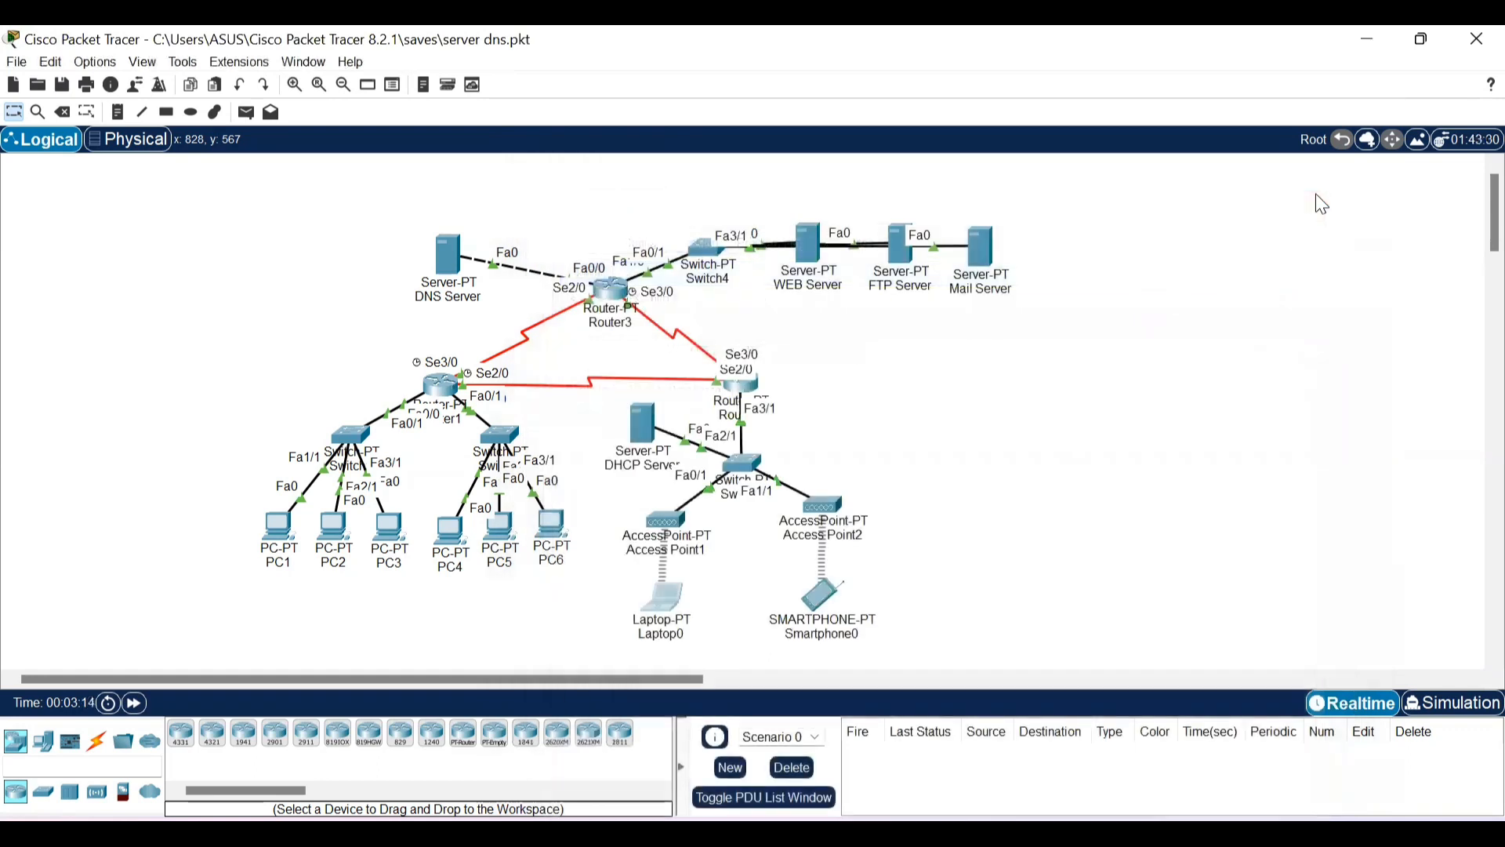